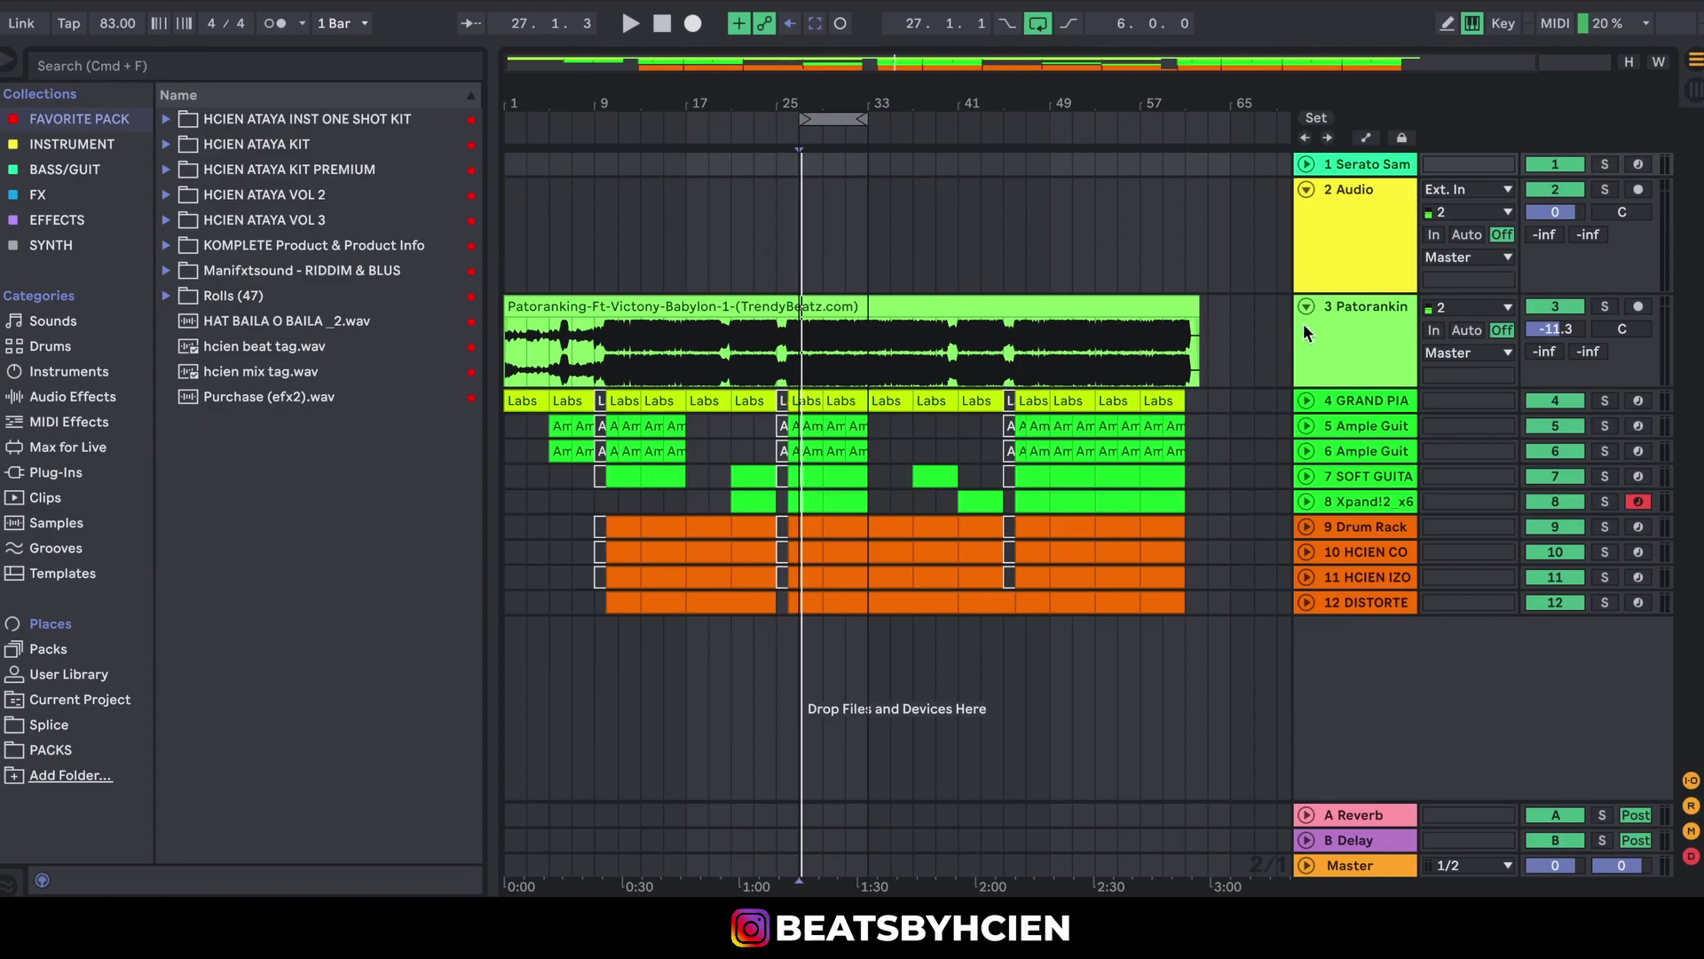
- Collapse the Patoranking reference track and shorten the loop to span bars 29 to 33
left_click(1306, 307)
left_click_drag(827, 95, 791, 194)
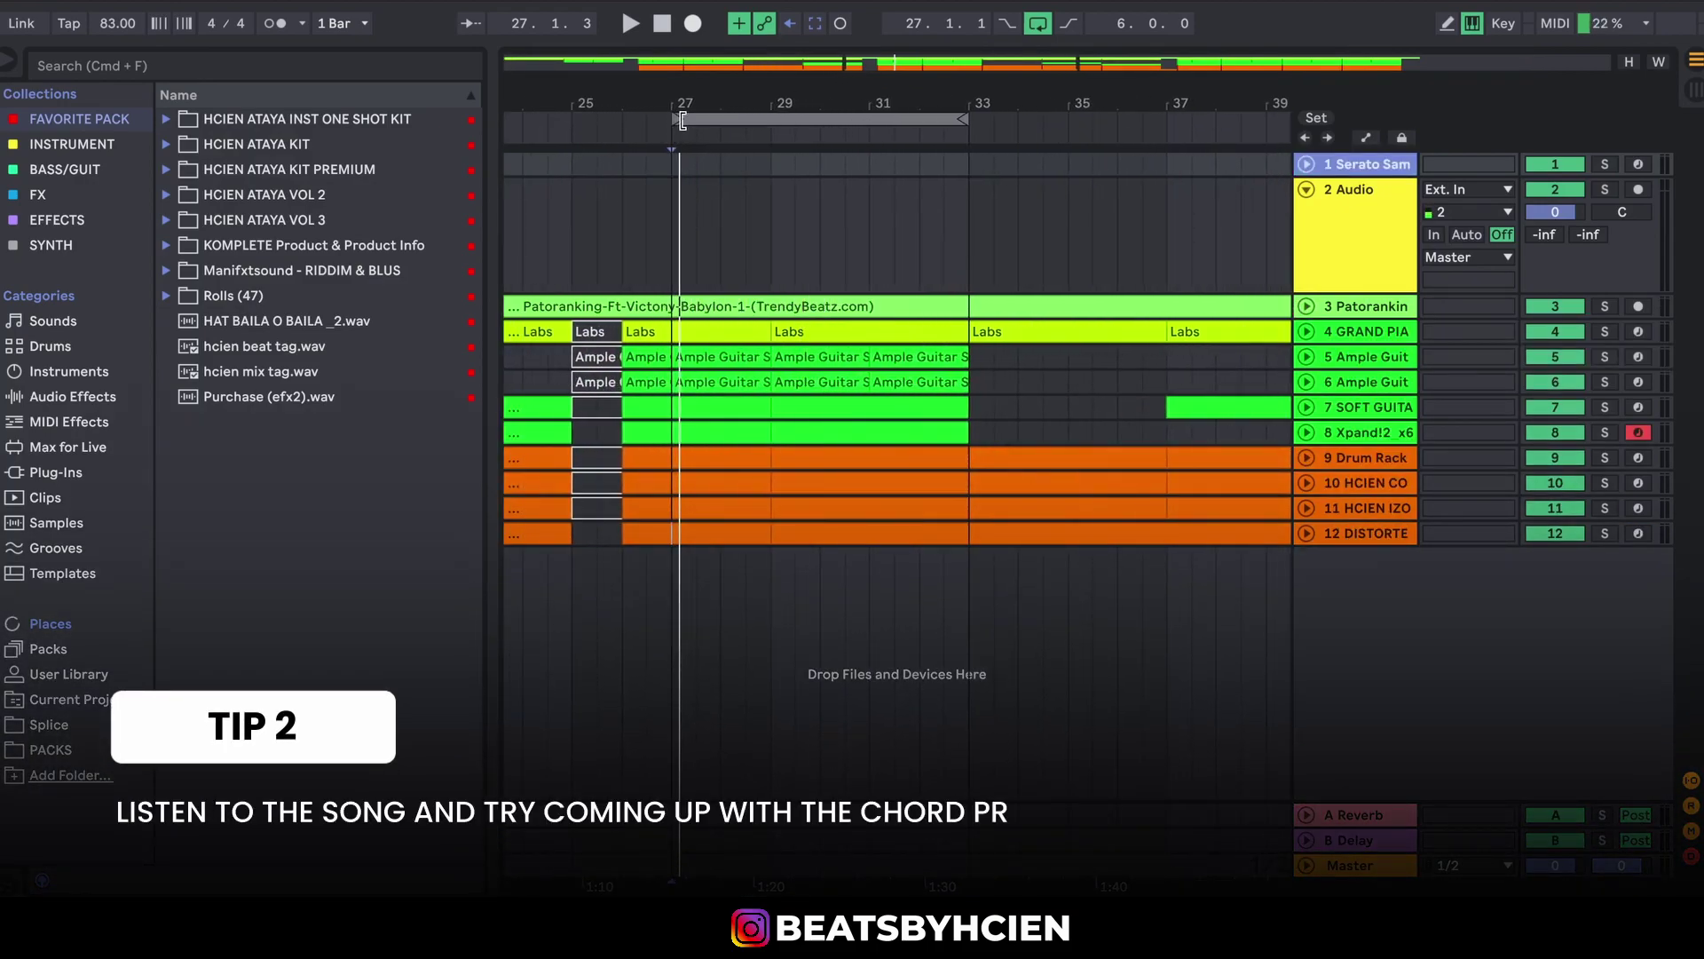
left_click_drag(682, 120, 772, 119)
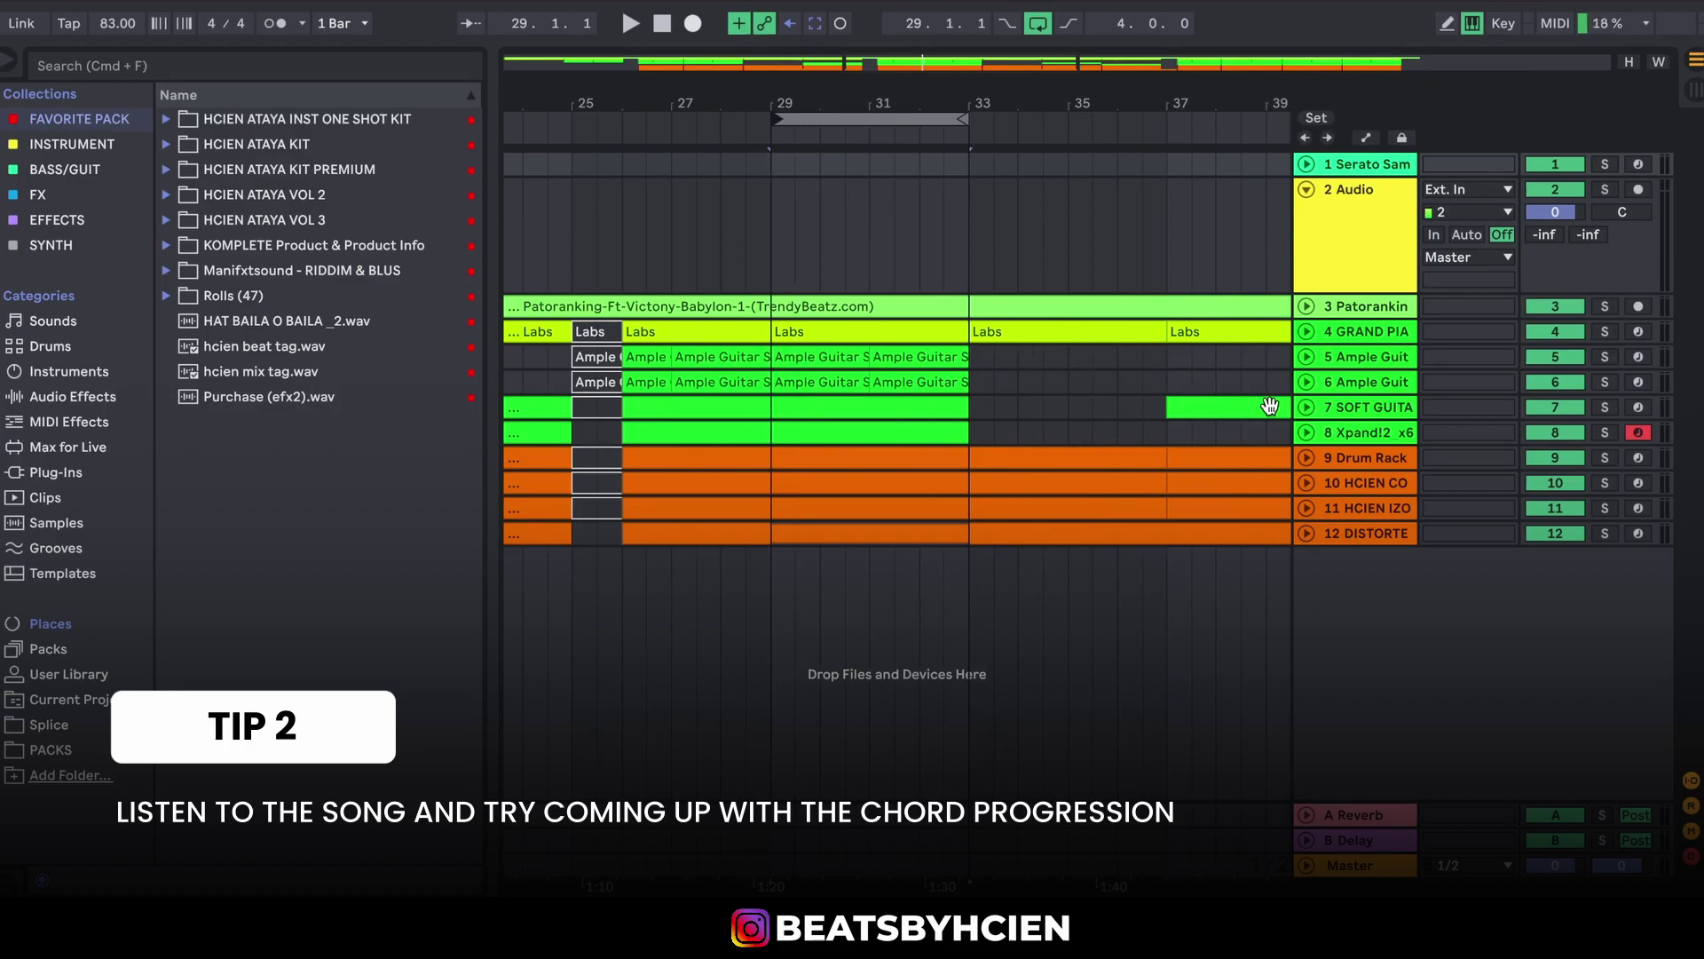
- Unfold and solo the GRAND PIANO track and show its device chain
left_click(1306, 332)
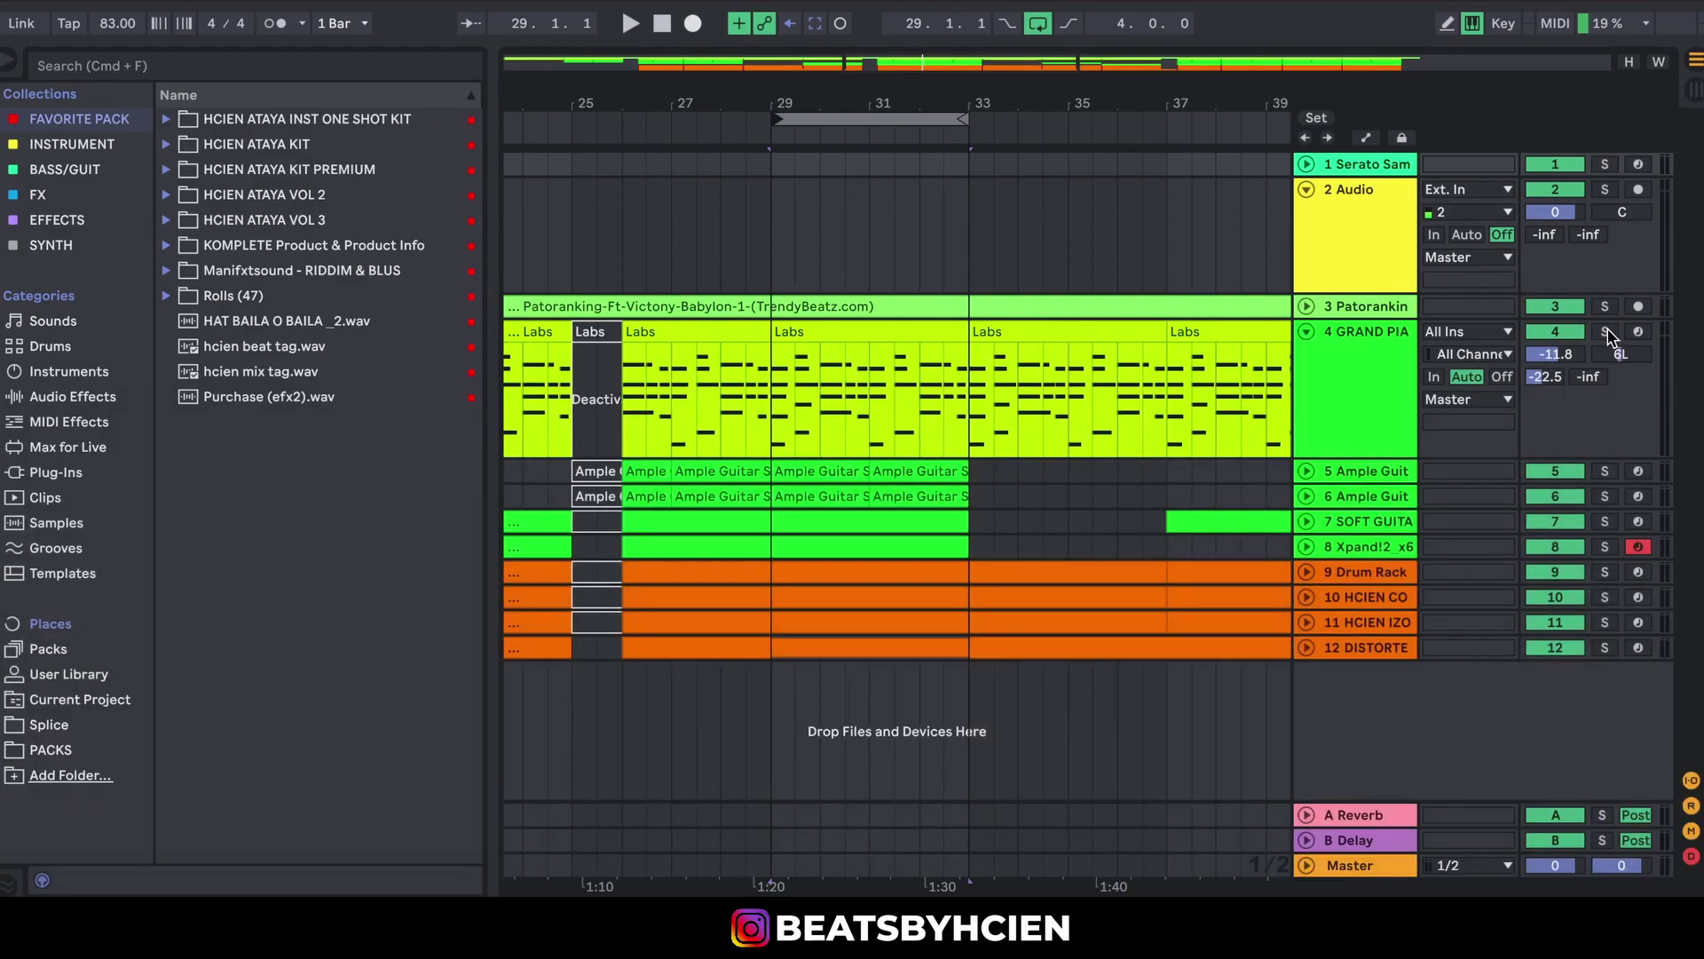
left_click(1609, 334)
double_click(1395, 372)
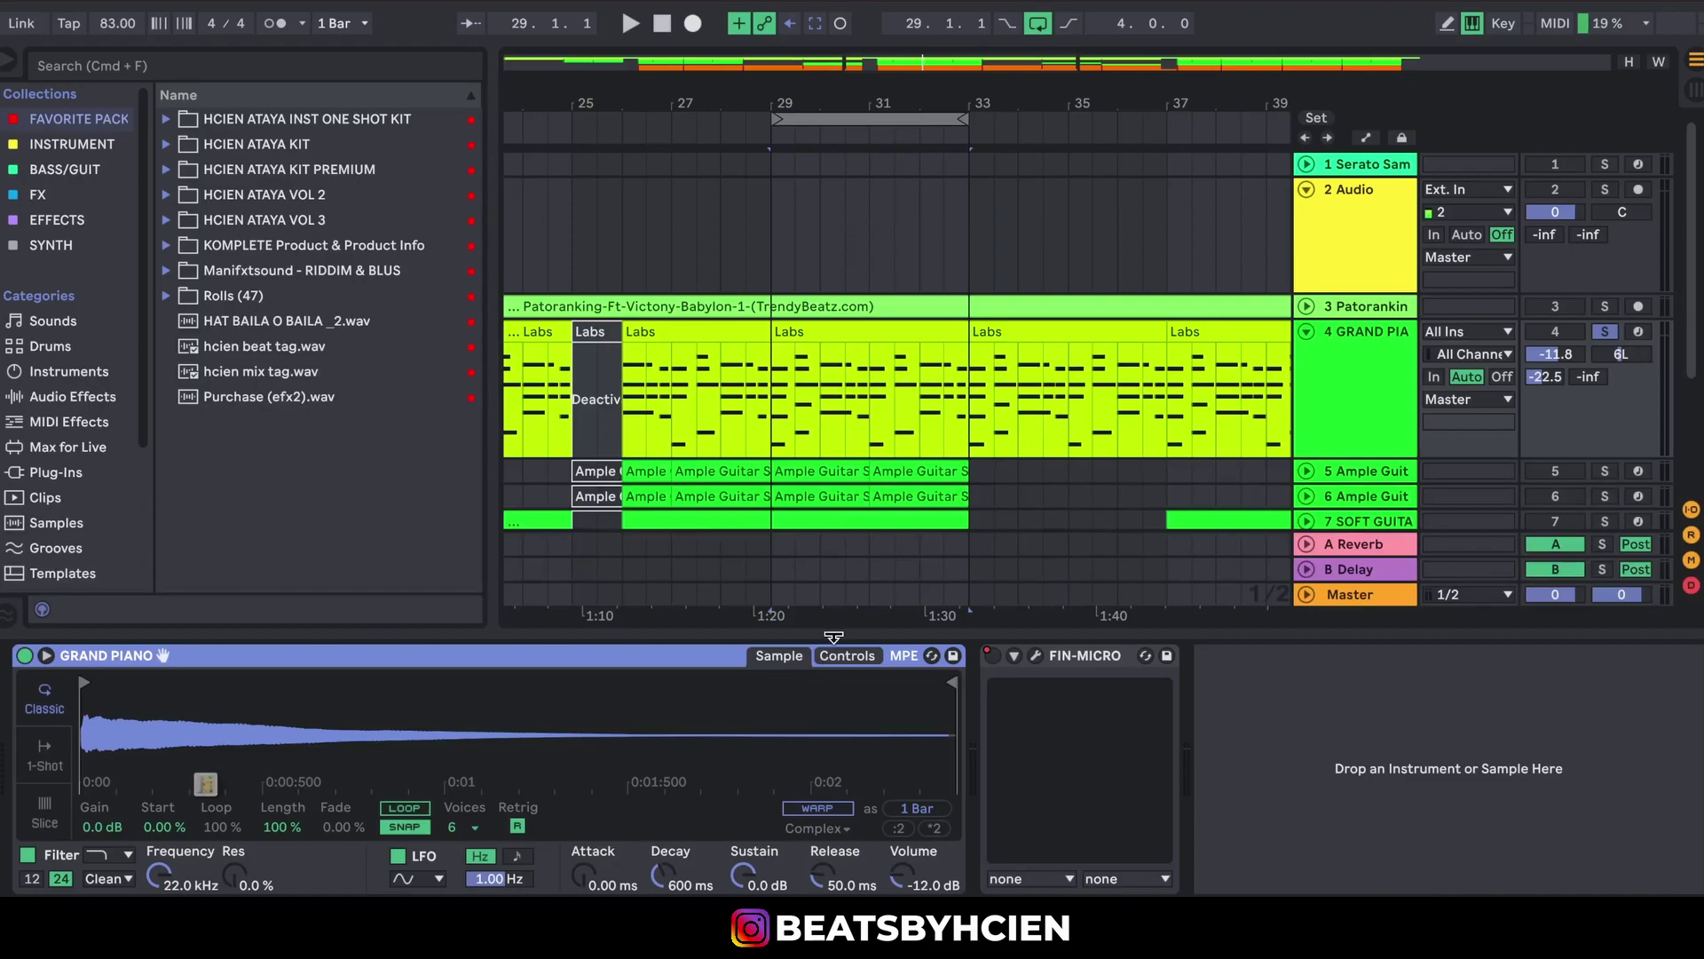
- Open the piano's Labs clip at bar 29 in the note editor and play back its chord progression
left_click(771, 434)
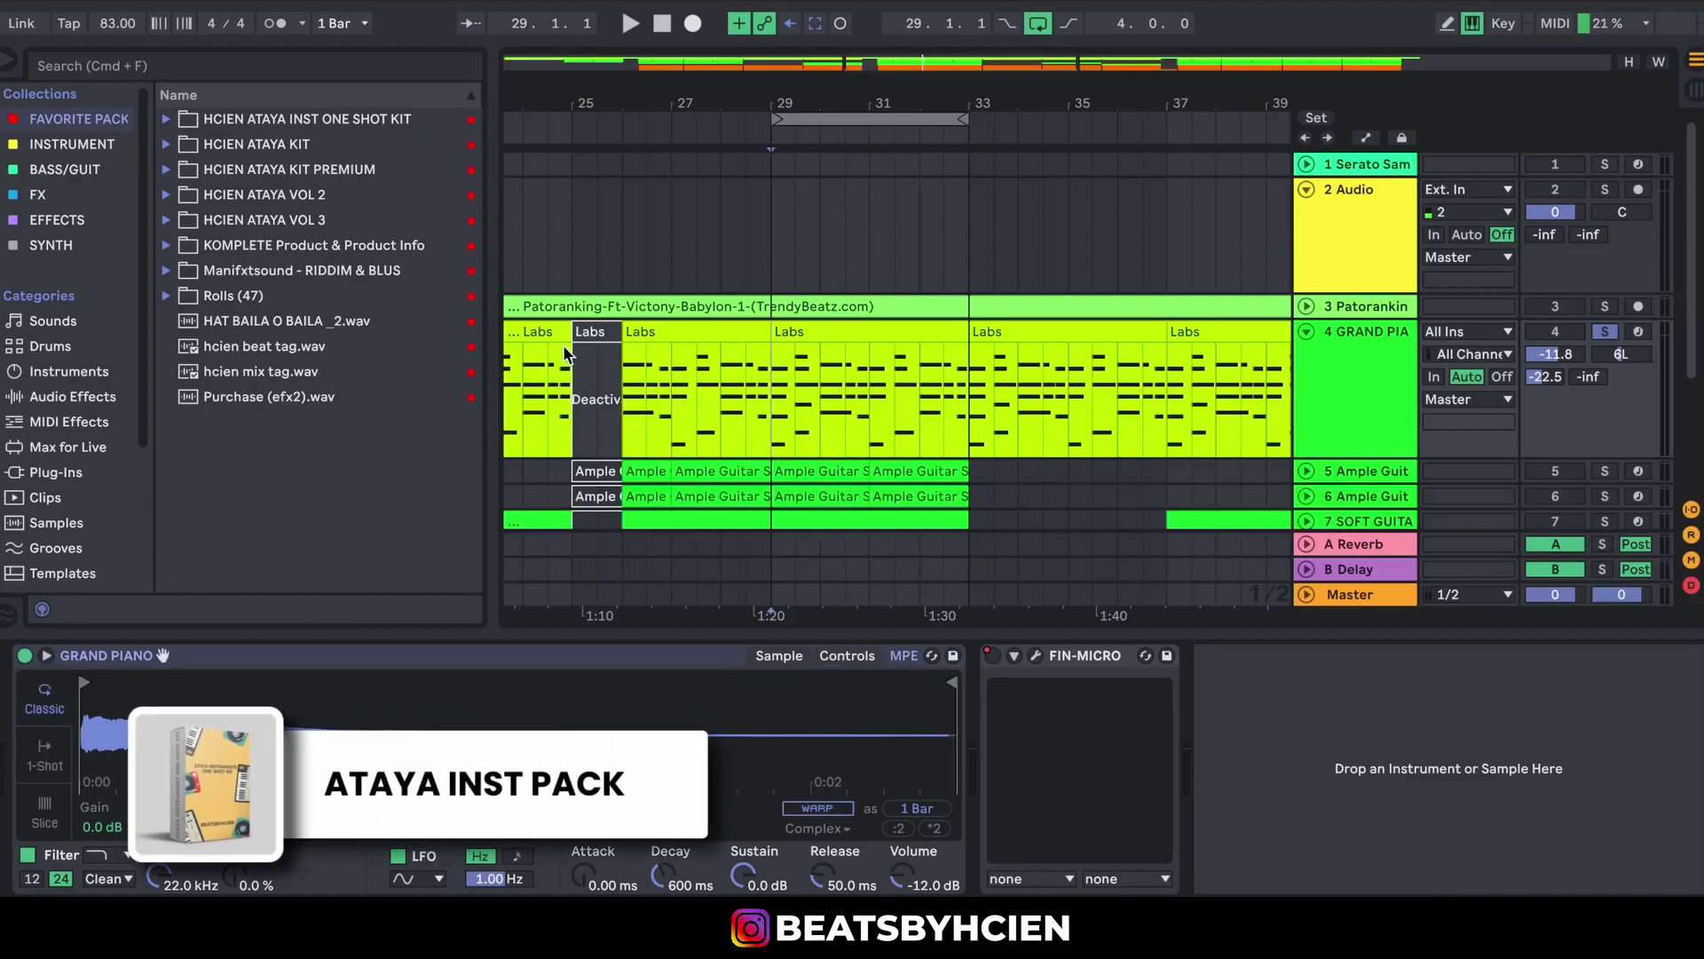
double_click(844, 335)
left_click_drag(306, 579, 262, 579)
left_click(811, 684)
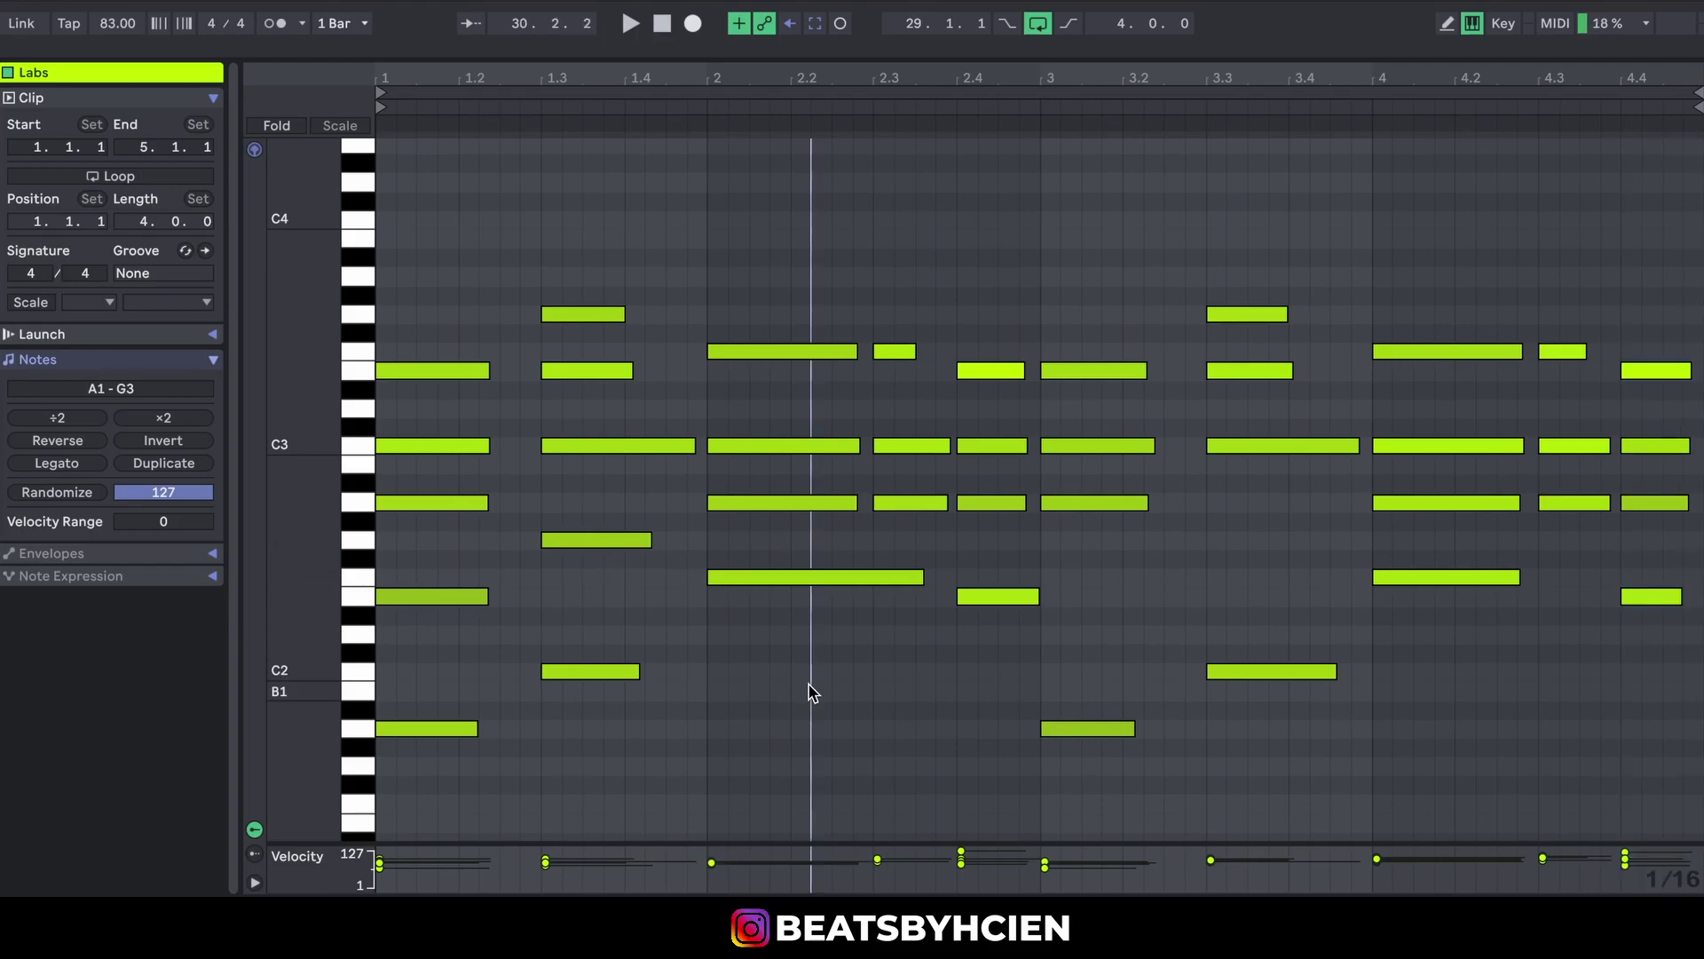
key("space")
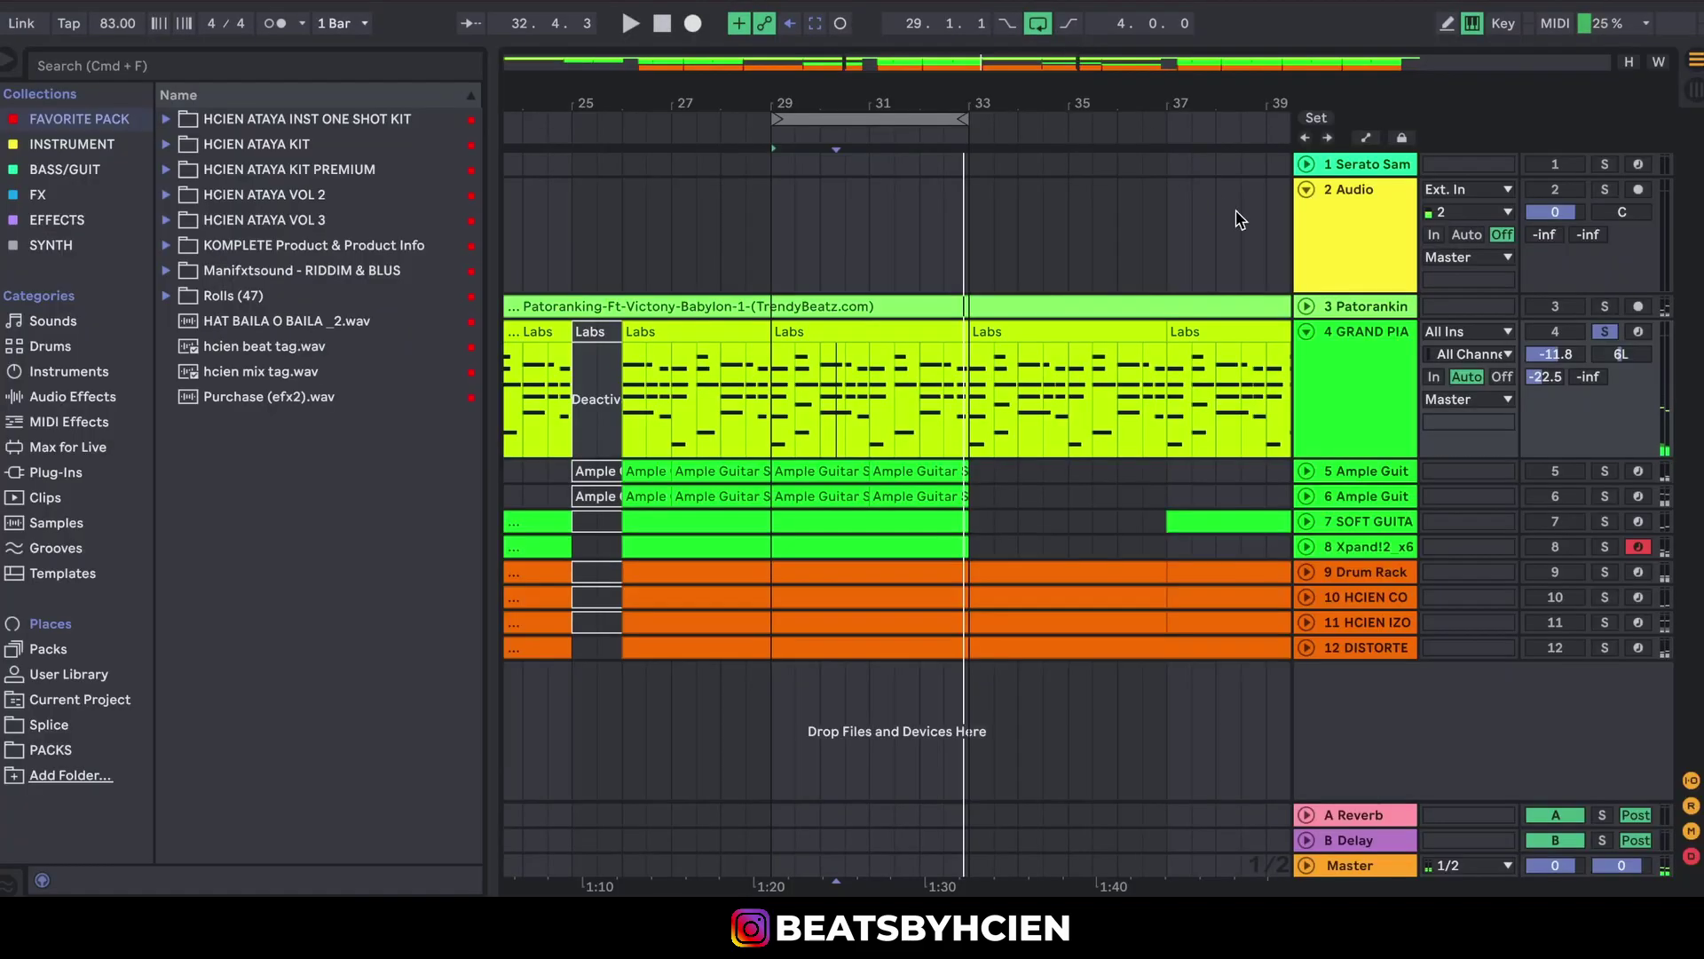
- Show the GRAND PIANO track's devices again, move the four-bar loop to bar 1 and play the intro
left_click(1389, 407)
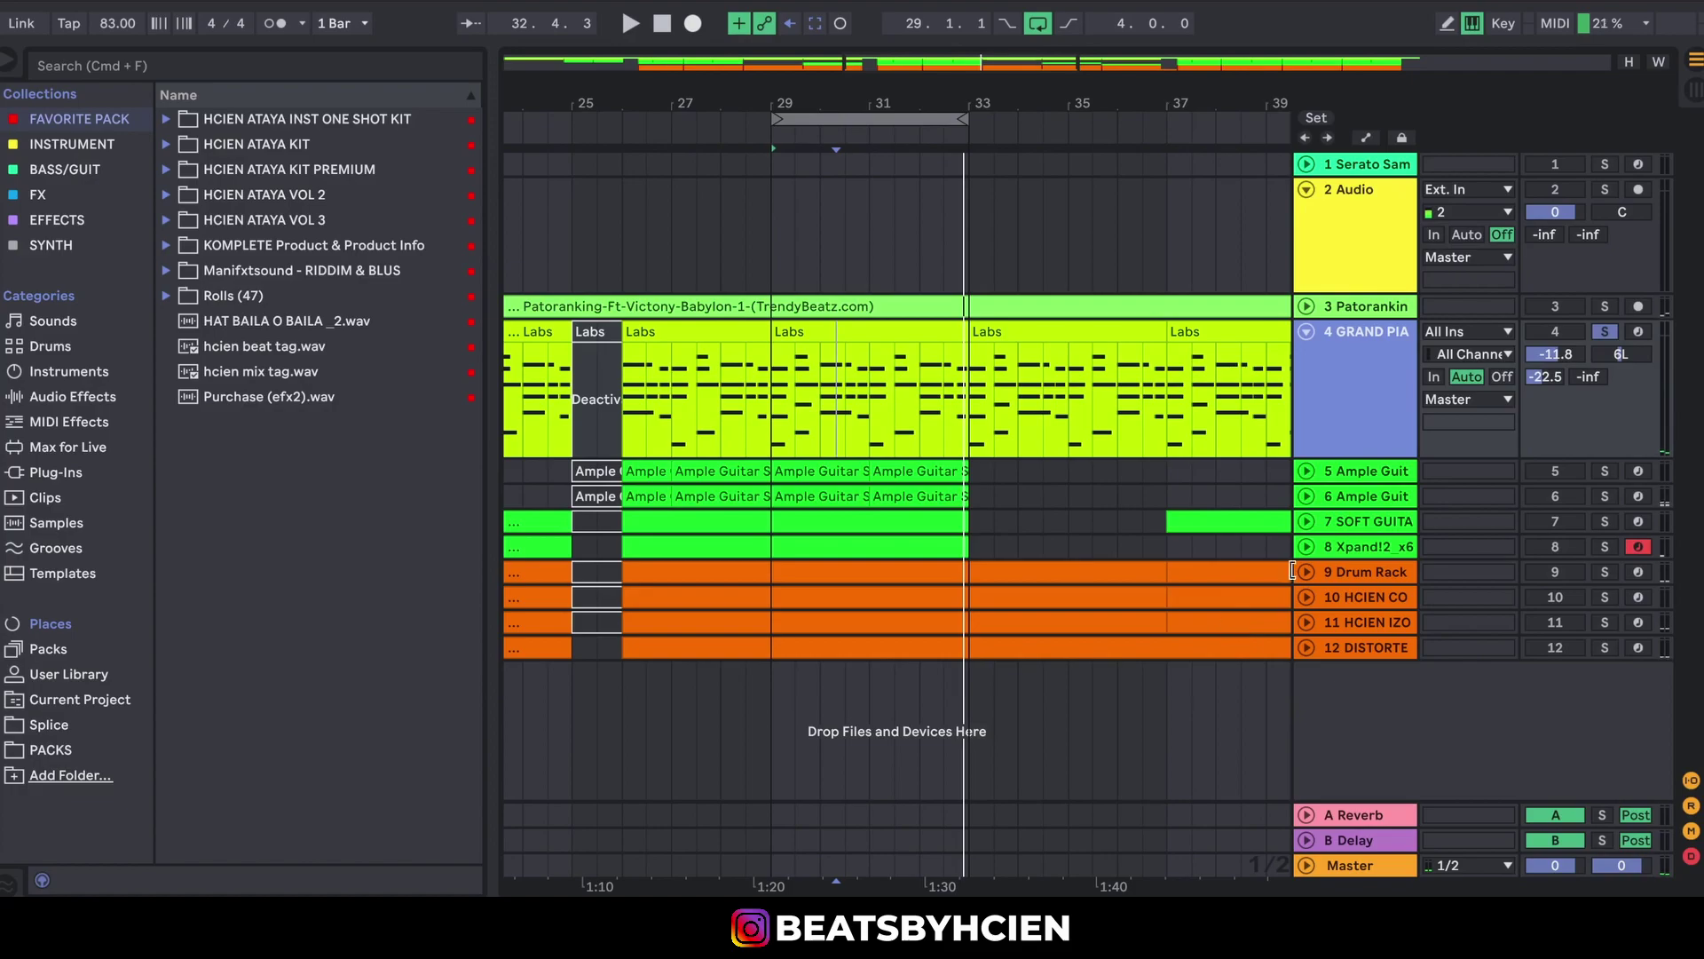
double_click(1367, 379)
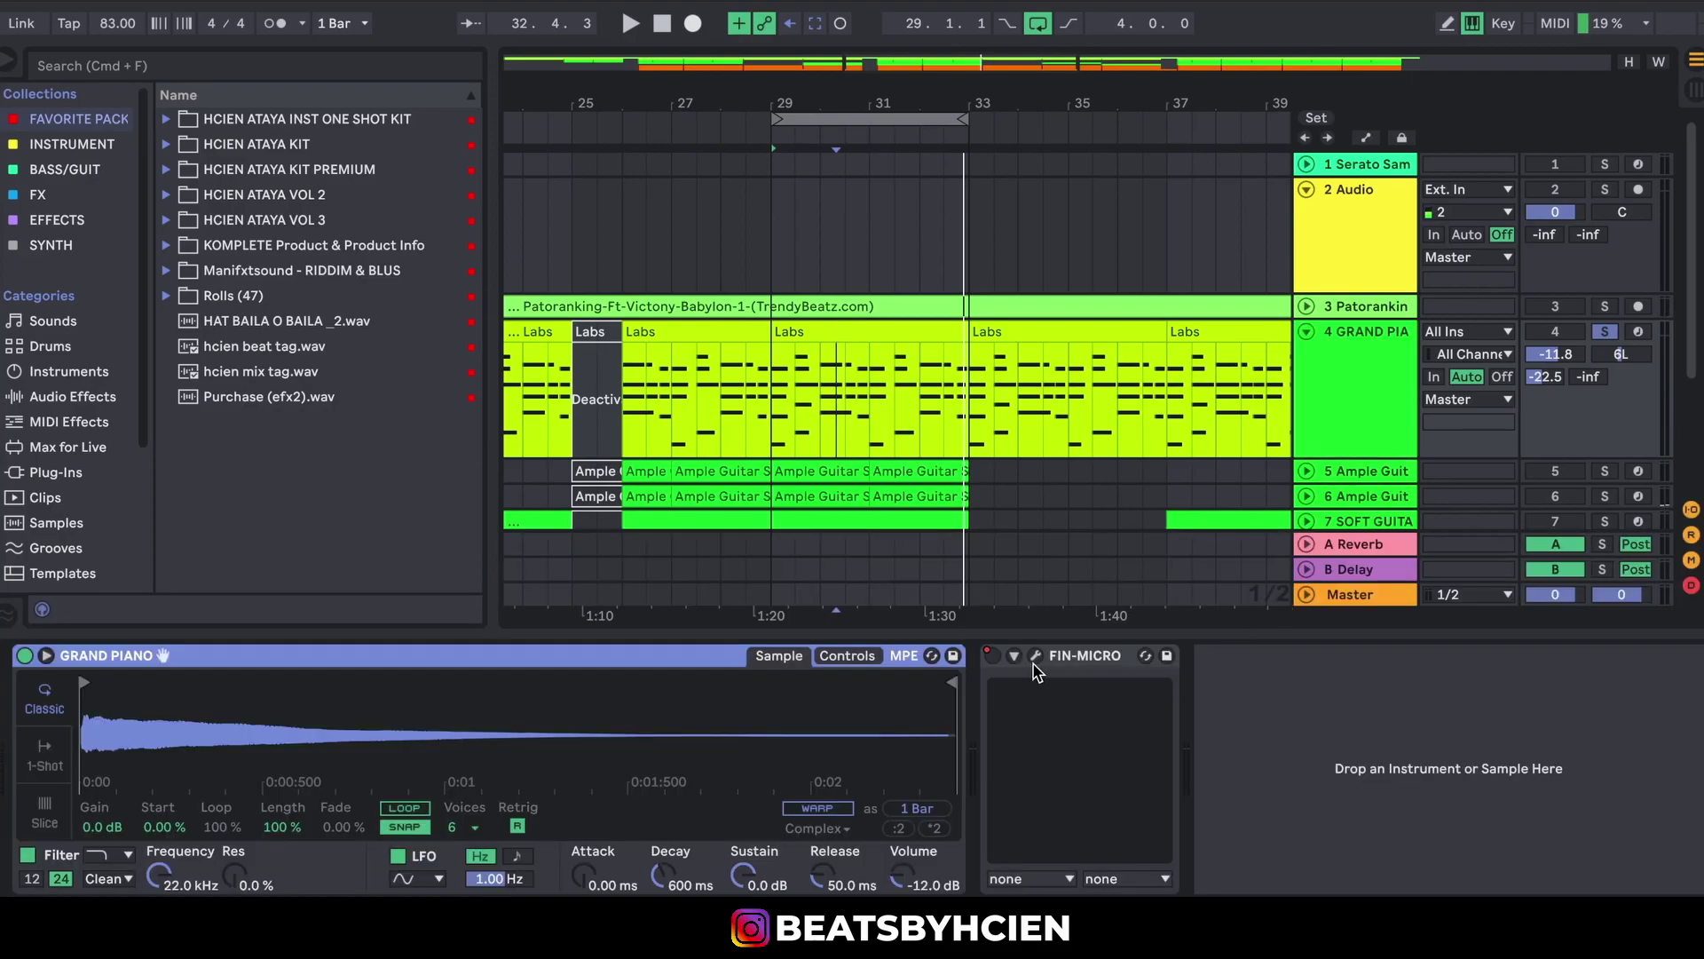
left_click_drag(857, 98, 856, 62)
left_click_drag(816, 118, 401, 192)
left_click_drag(507, 104, 507, 147)
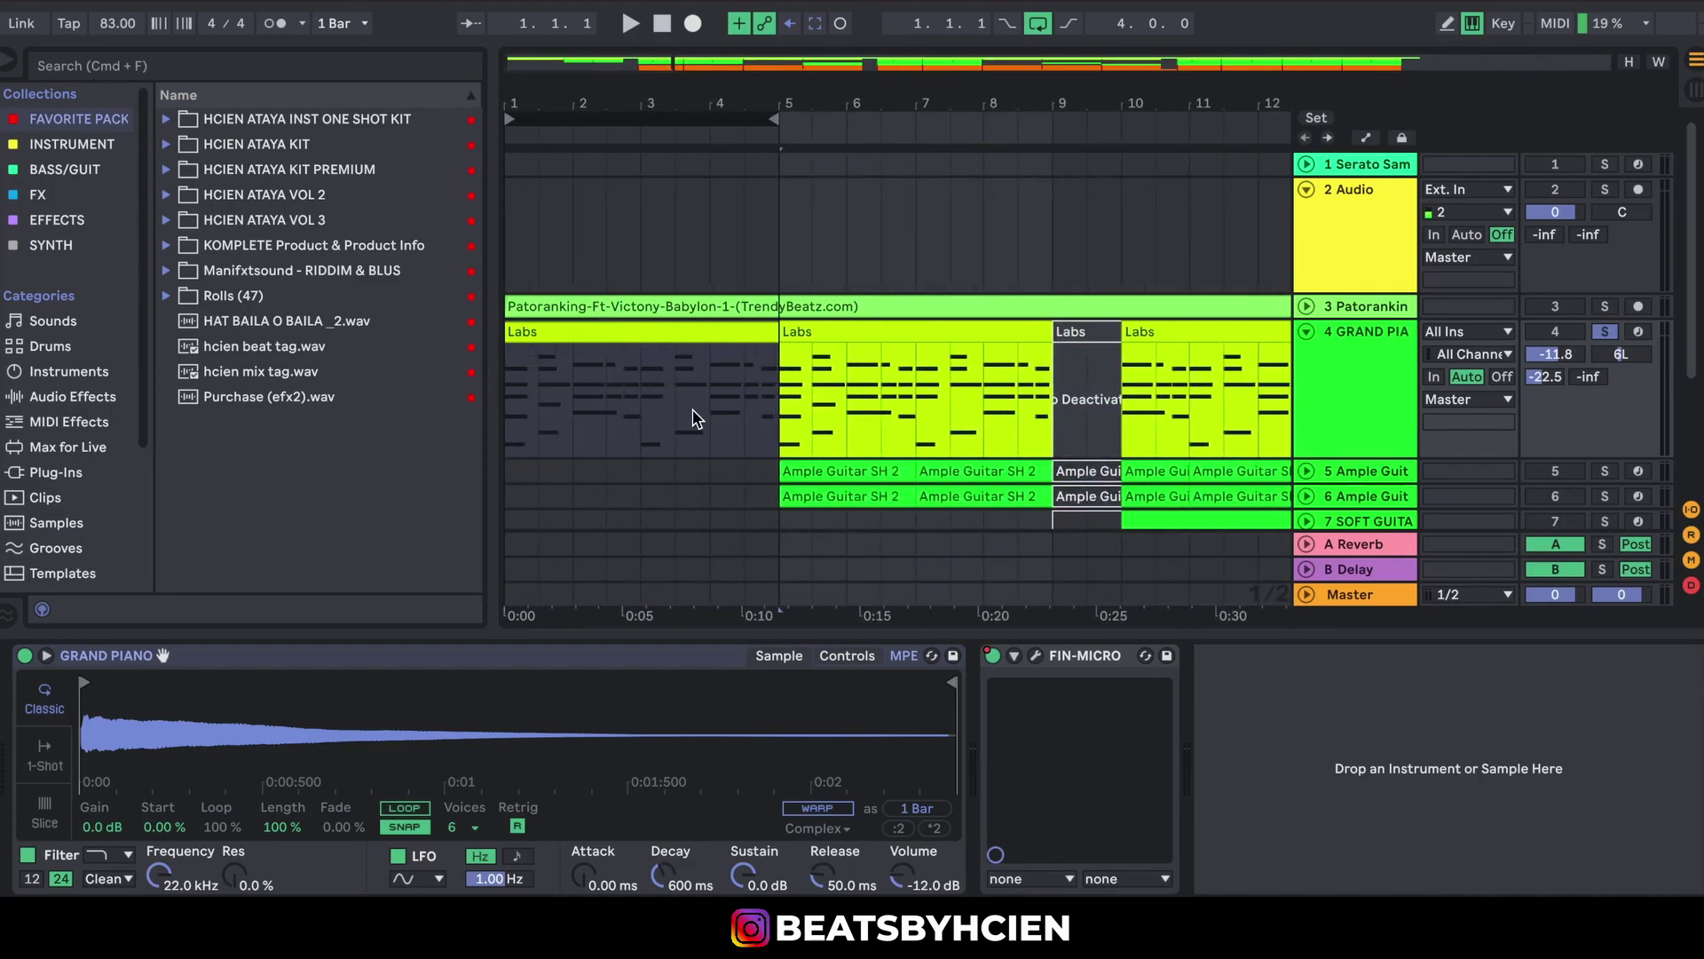
key("space")
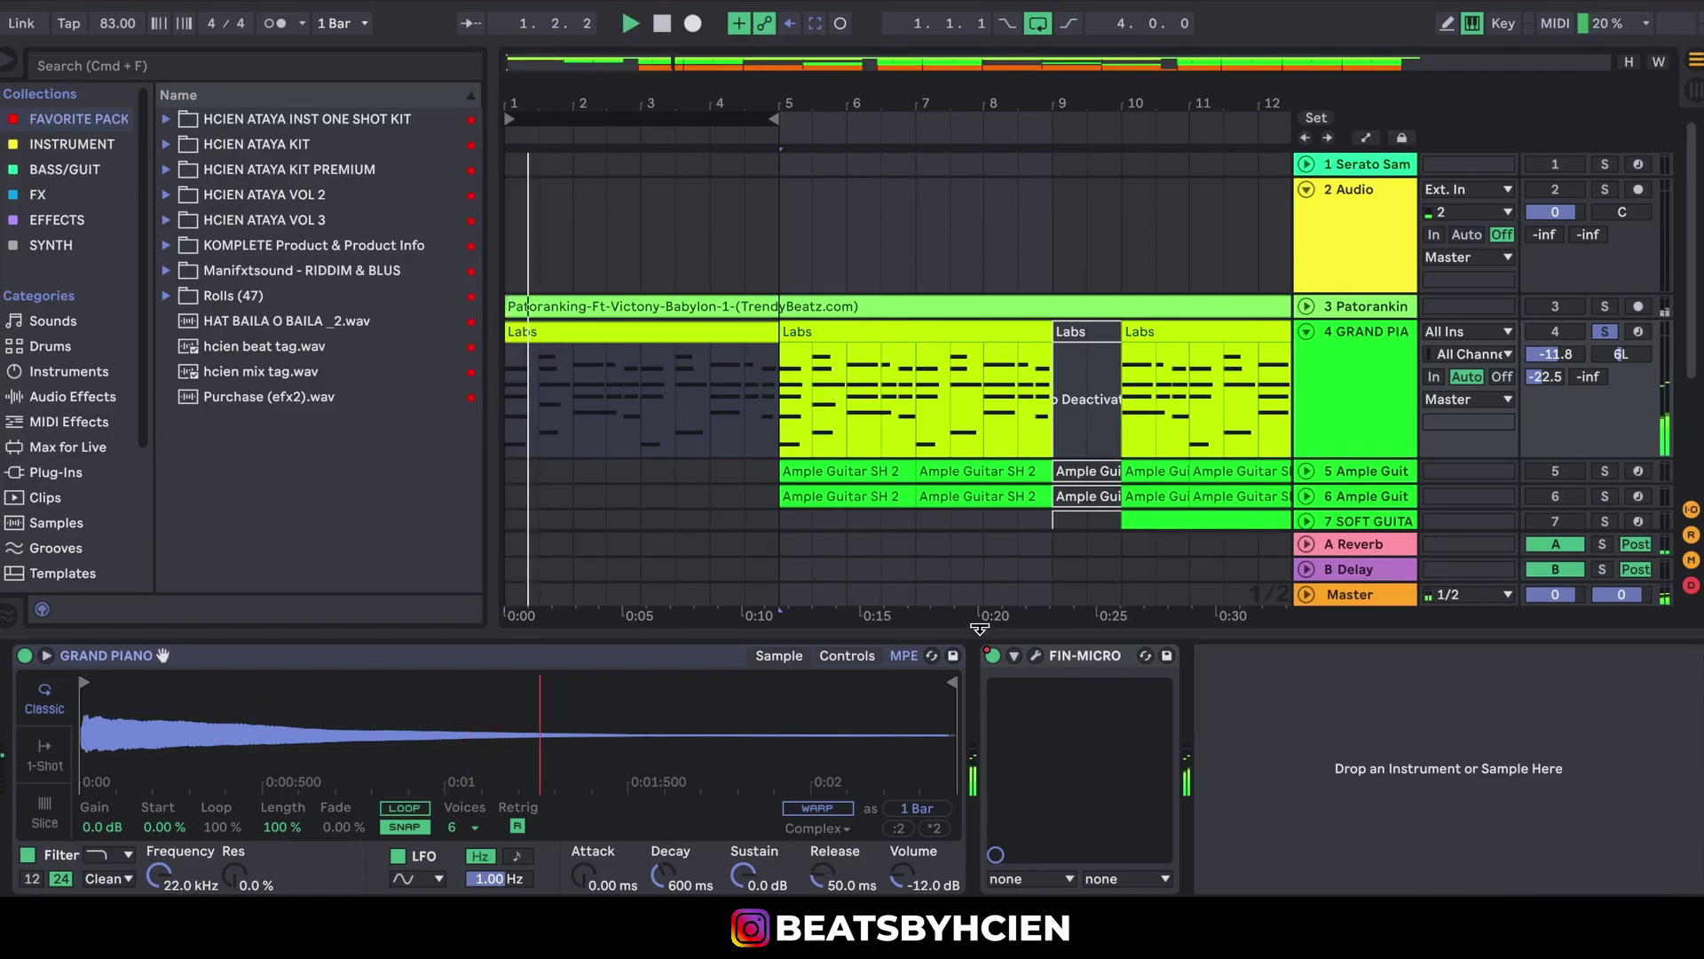
- Open the piano's FIN-MICRO effect to examine its Amount setting and EARTH2ISS preset, and close it
left_click(1037, 657)
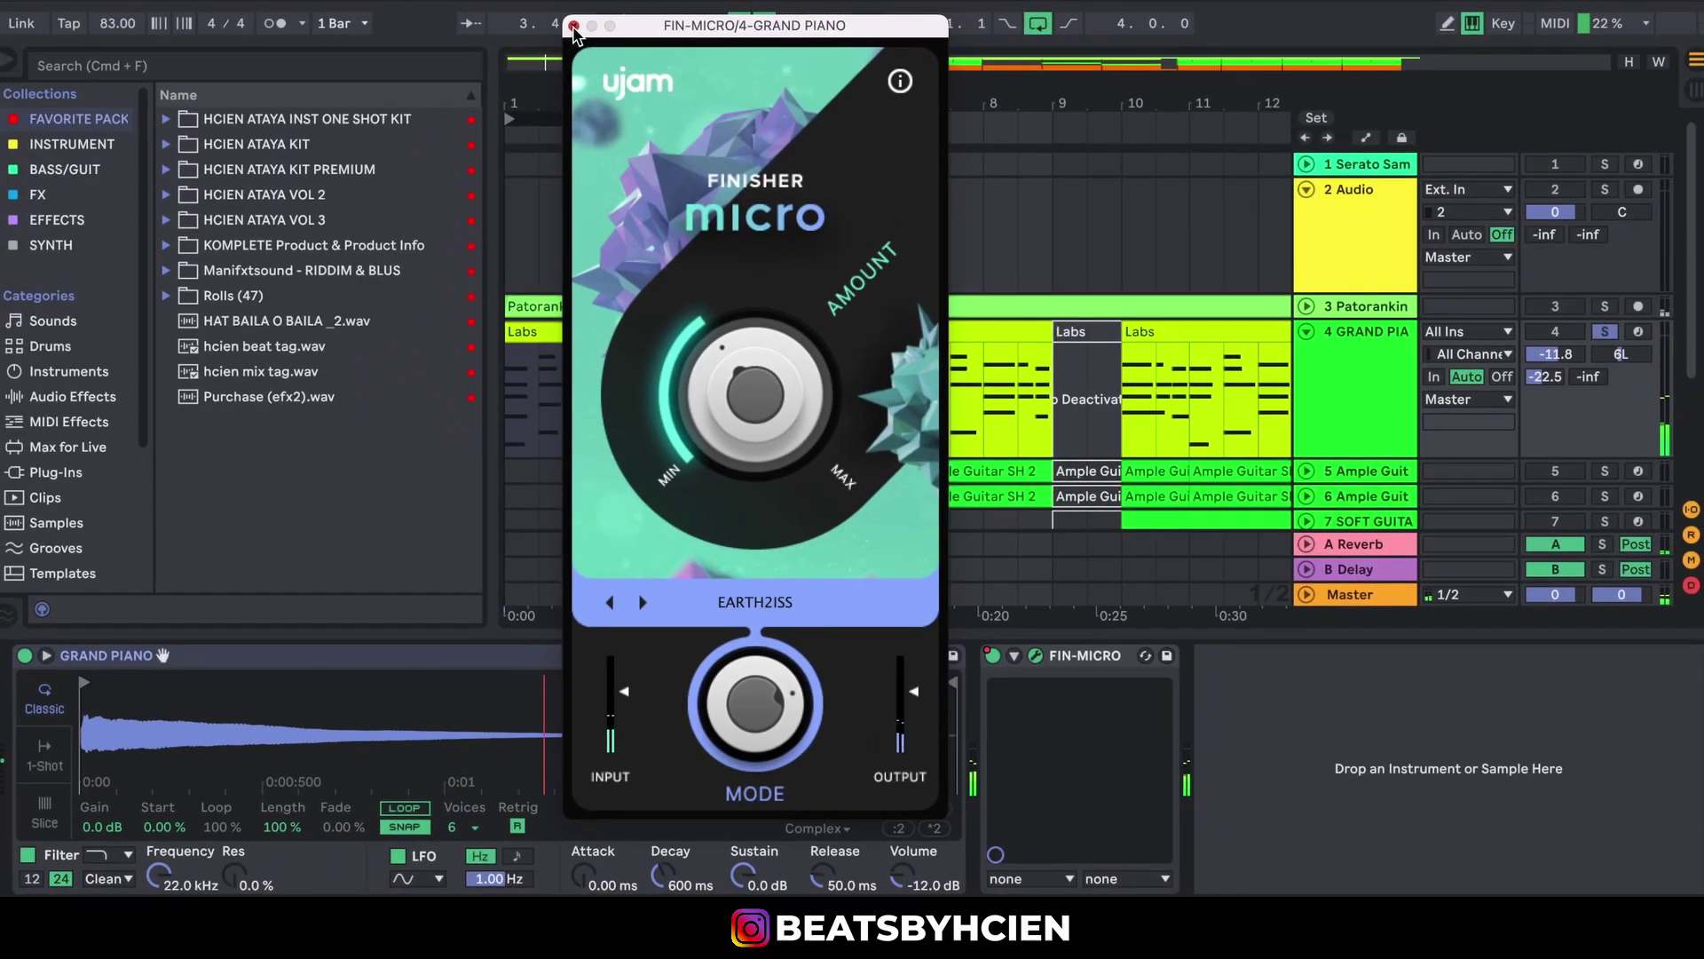
left_click(574, 26)
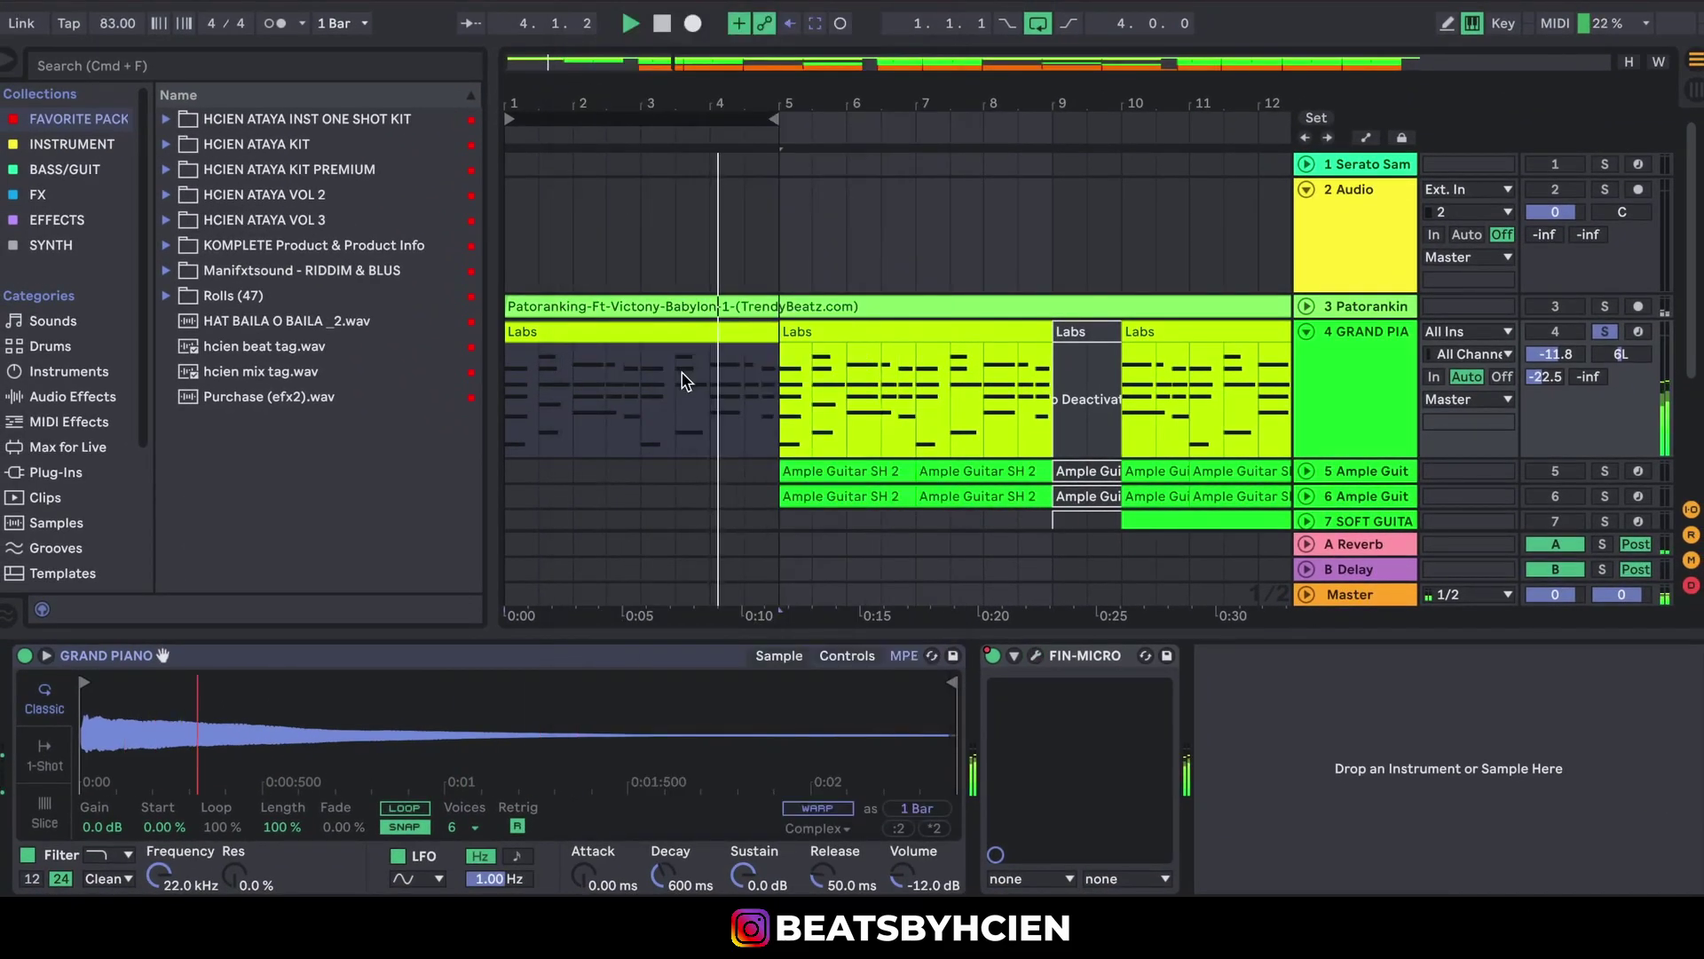
left_click_drag(791, 95, 791, 39)
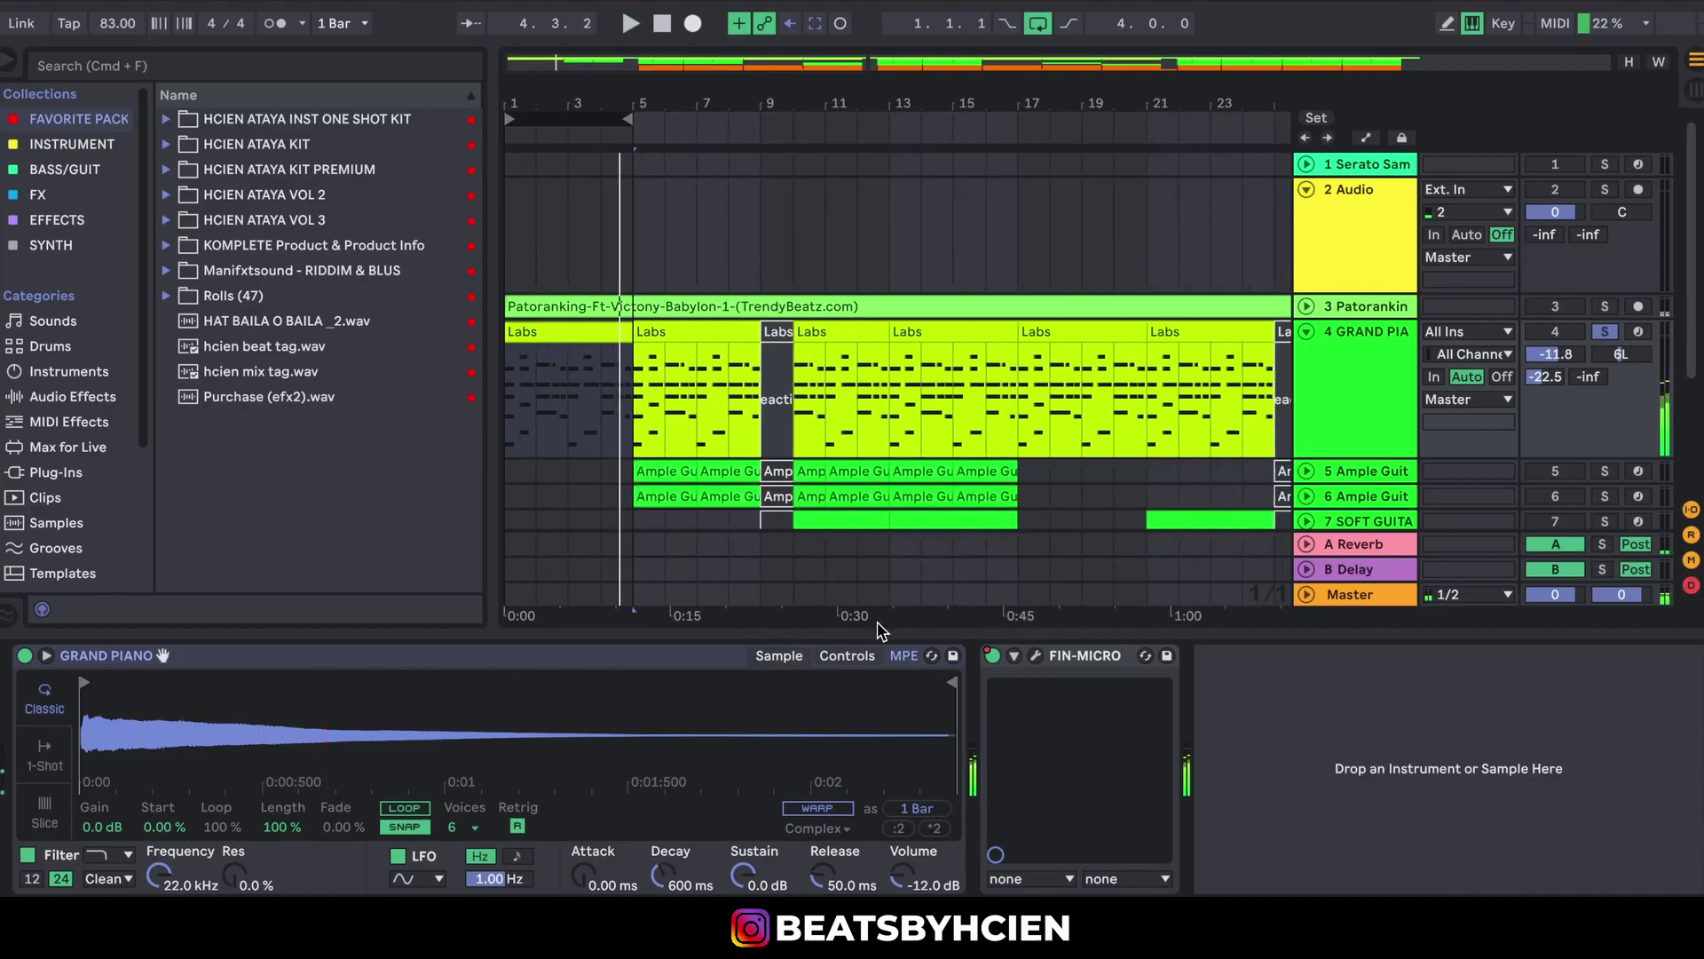
- Check the automation options of FIN-MICRO's on/off switch and hide the device chain
right_click(992, 658)
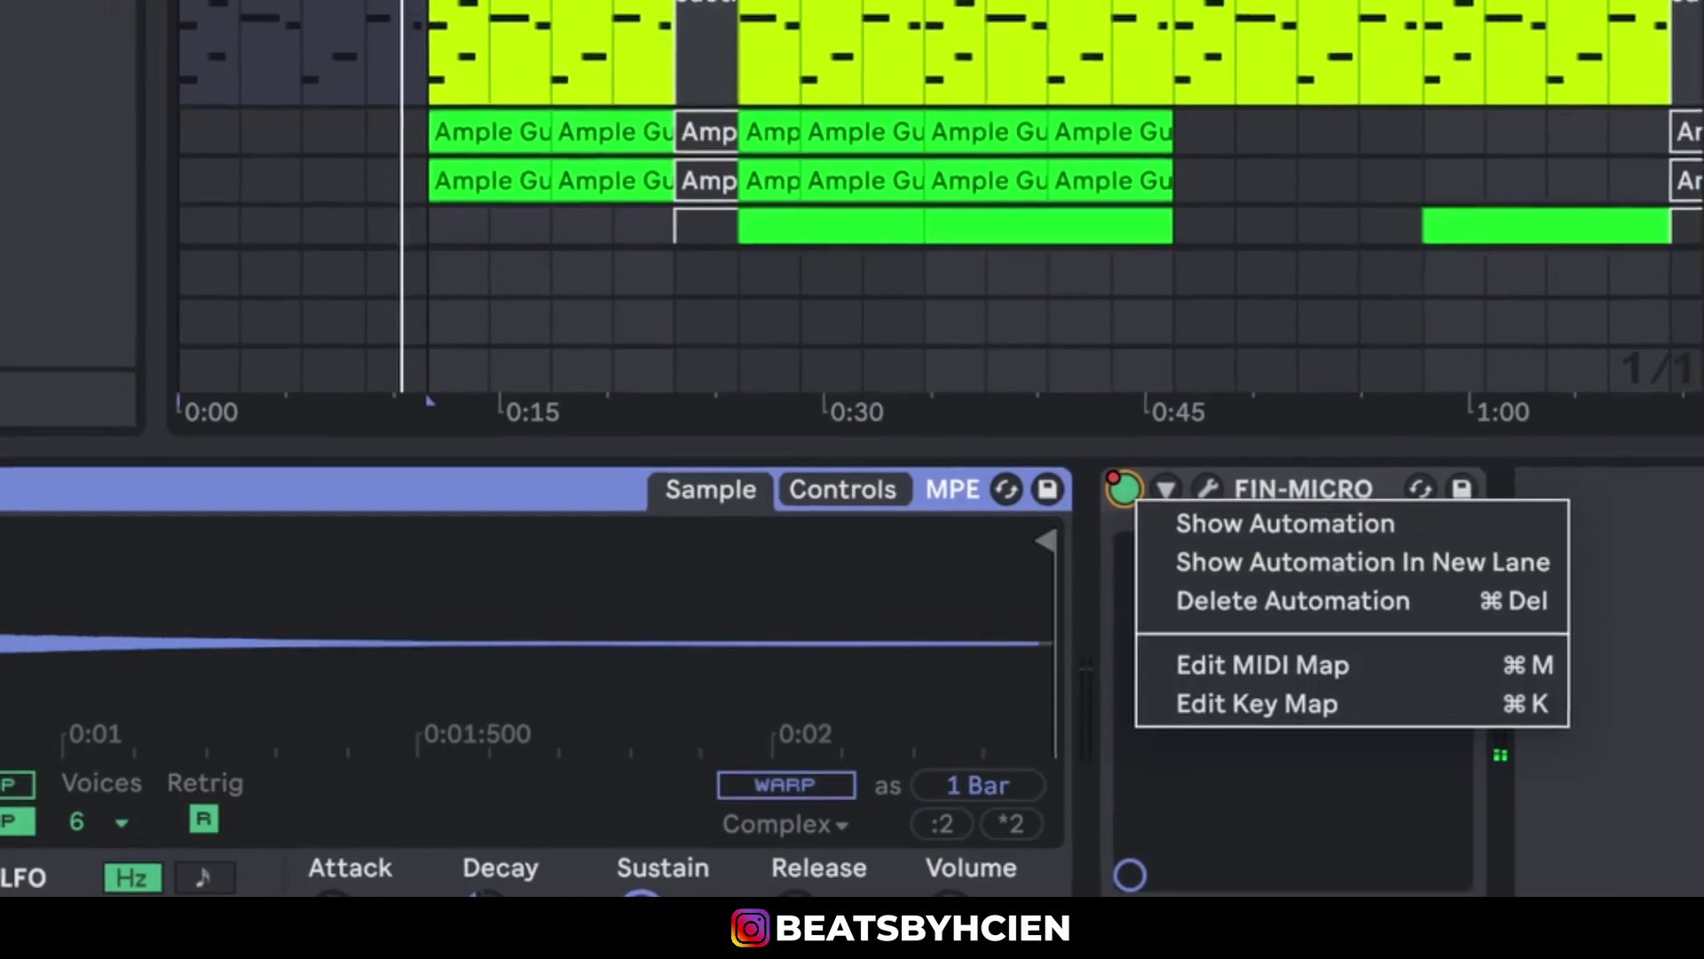
left_click(1347, 678)
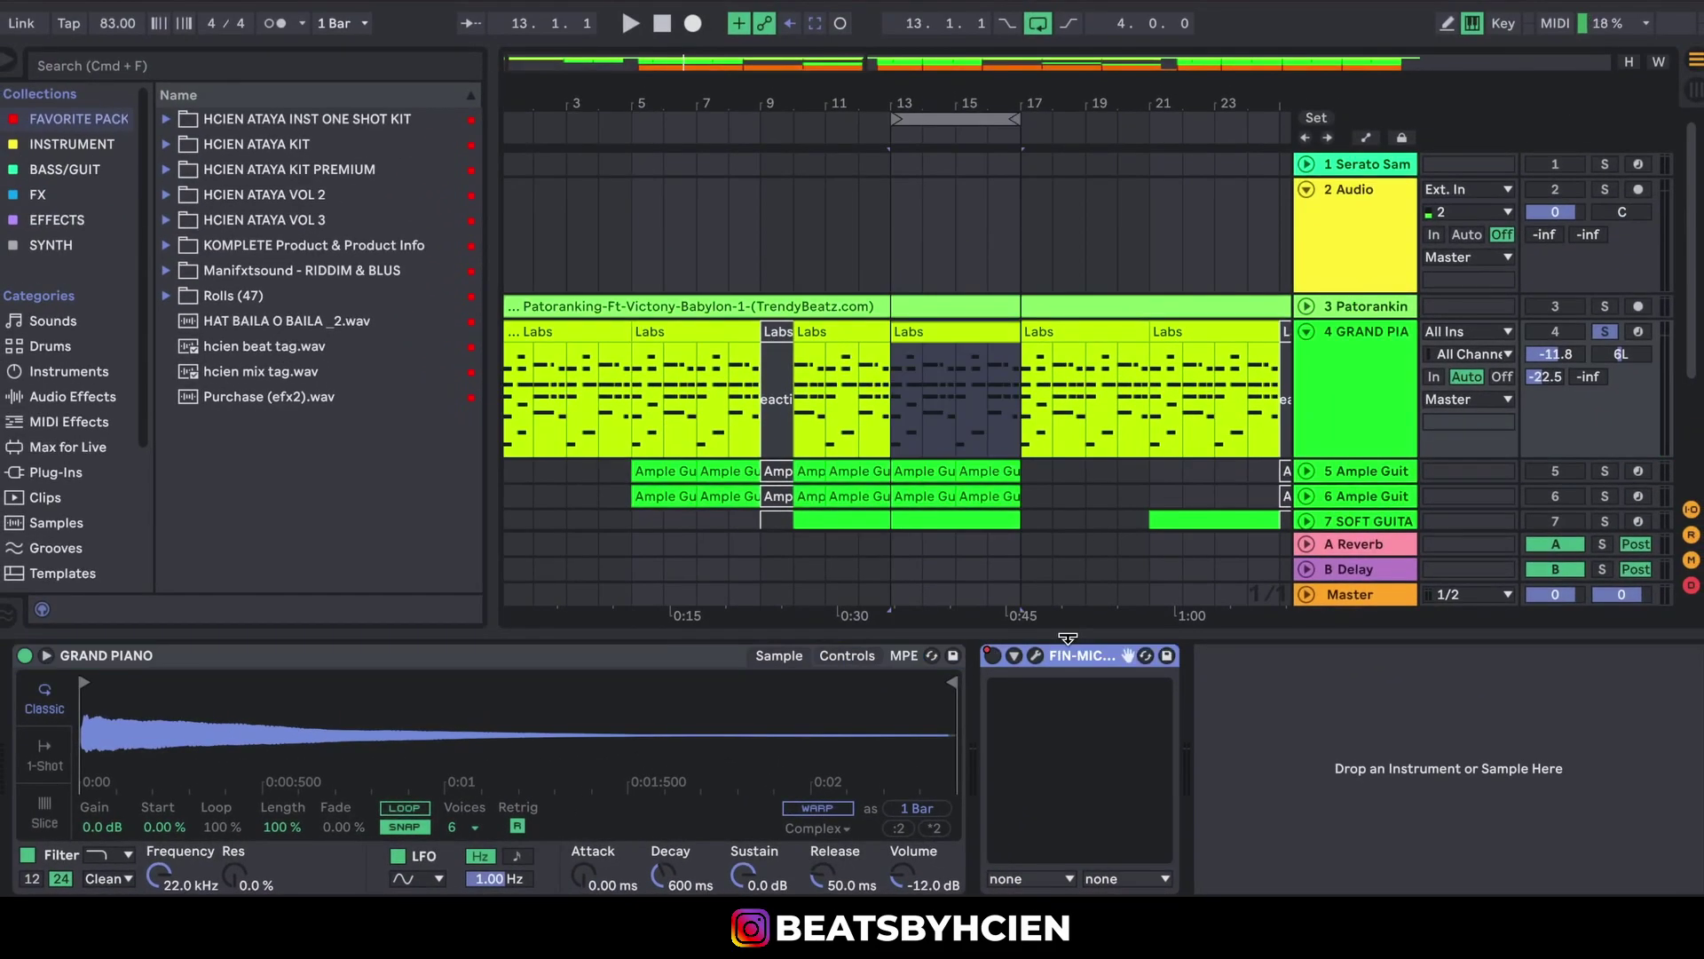
left_click(1068, 638)
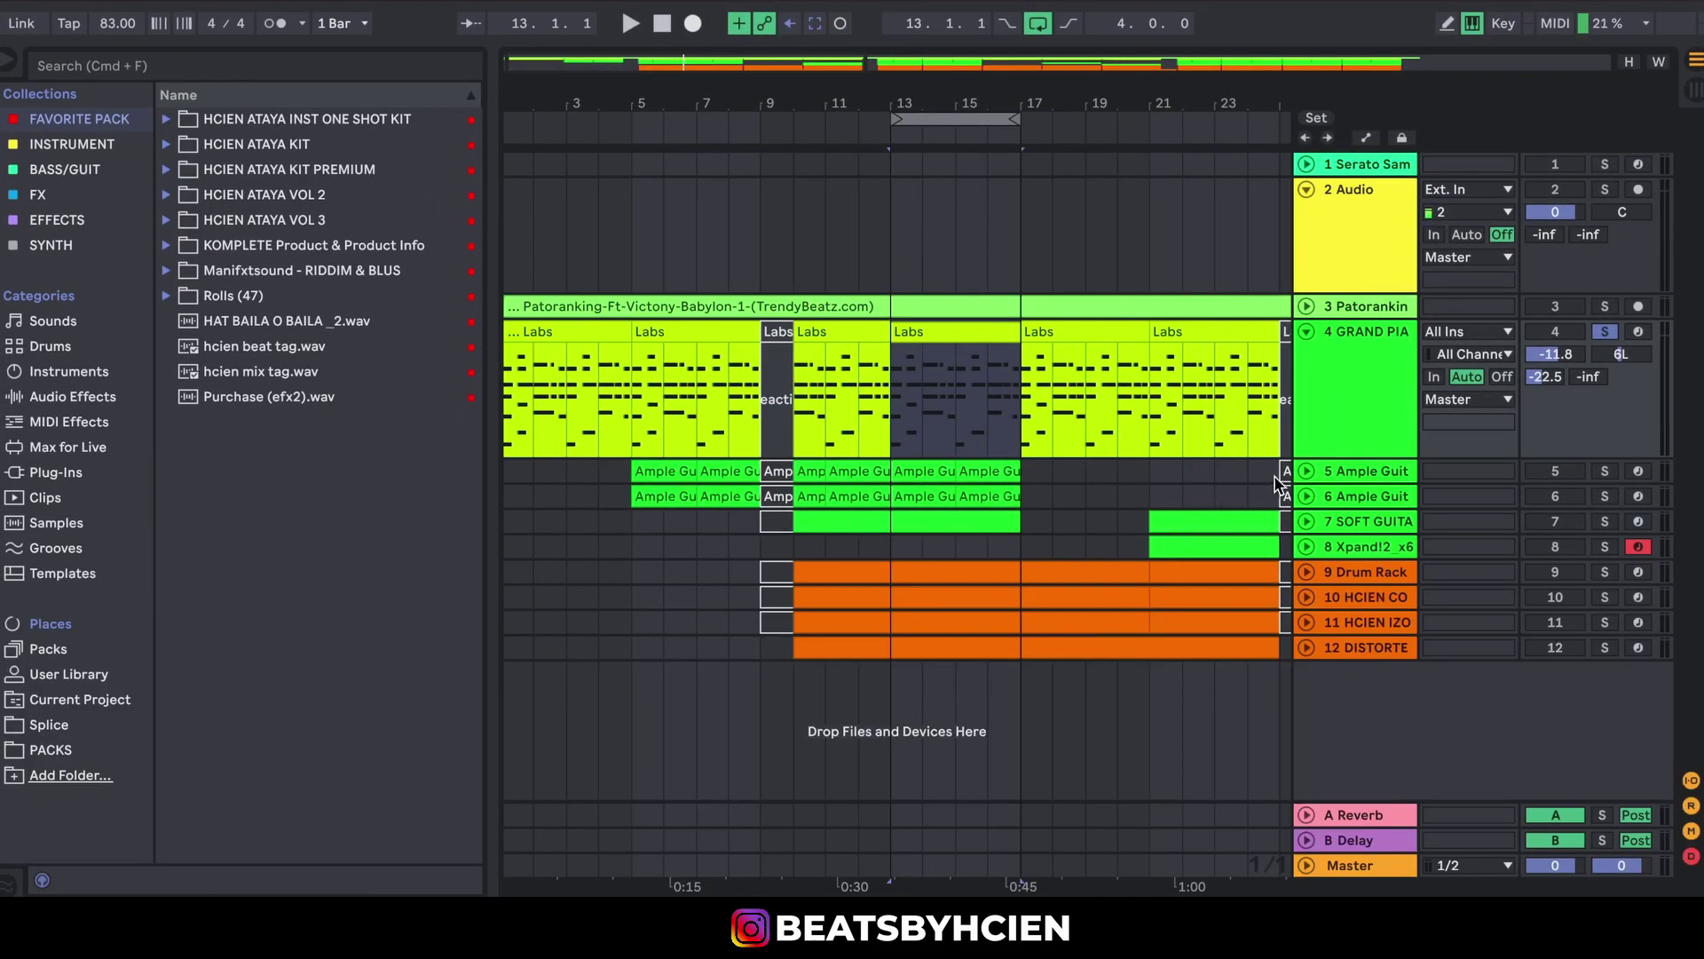
- Unfold both Ample Guitar tracks, solo track 5 and show its device chain
left_click(1307, 472)
left_click_drag(1358, 589, 1312, 475)
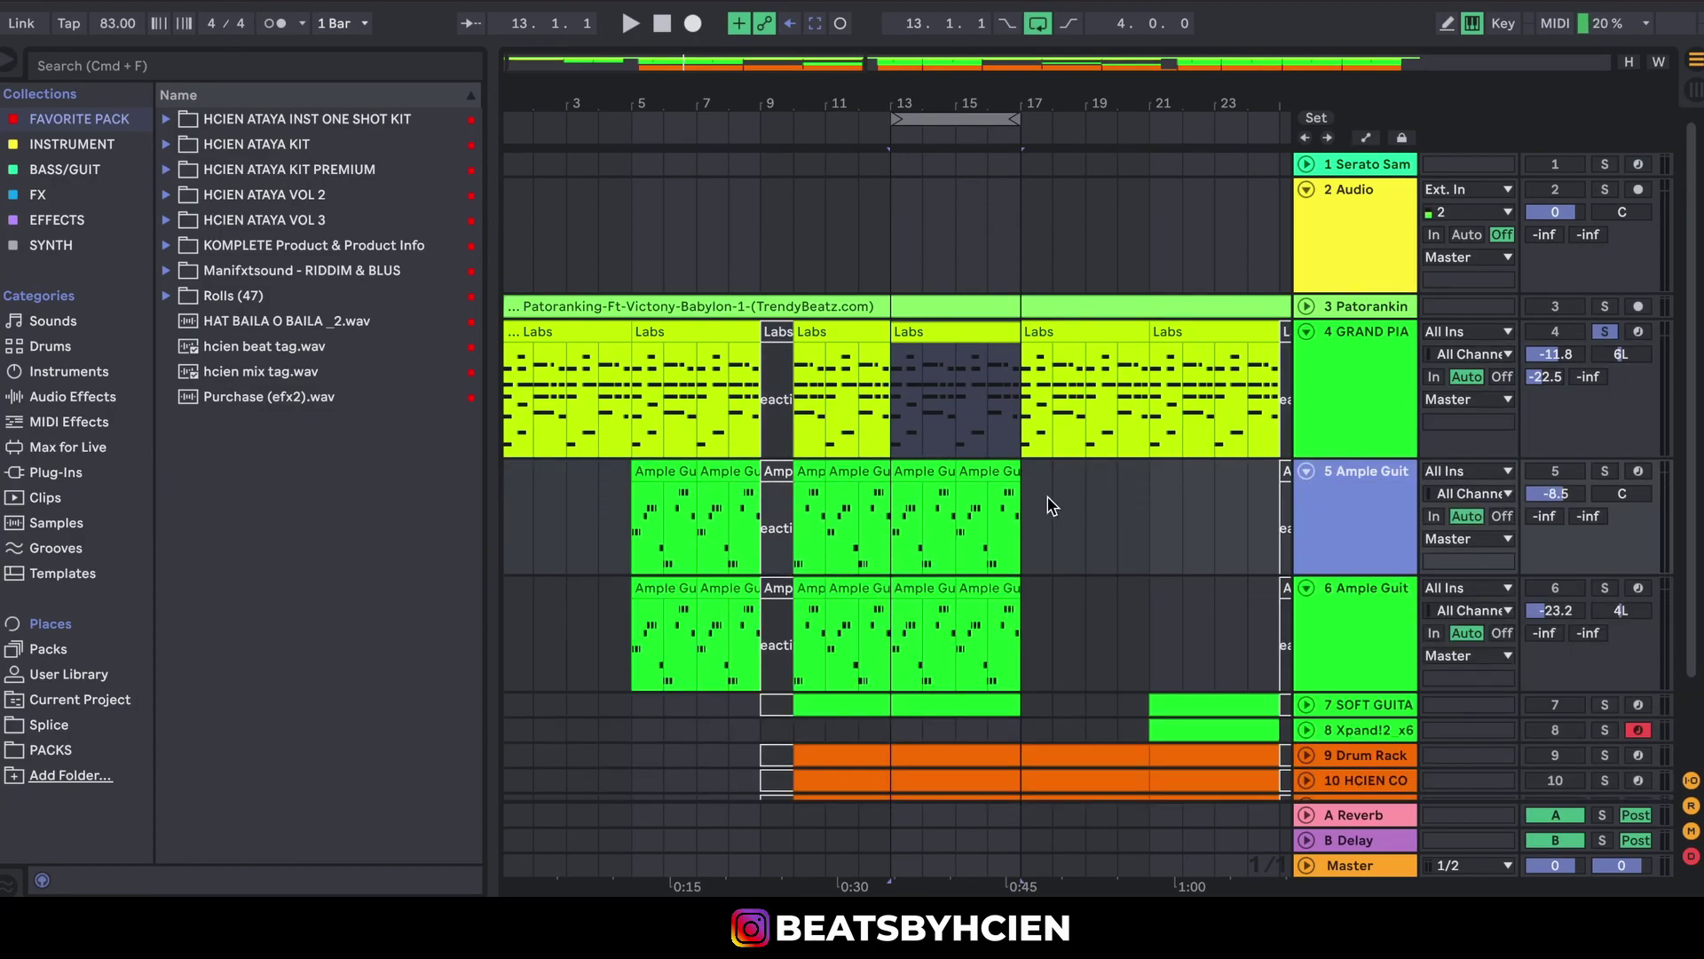
left_click(930, 473)
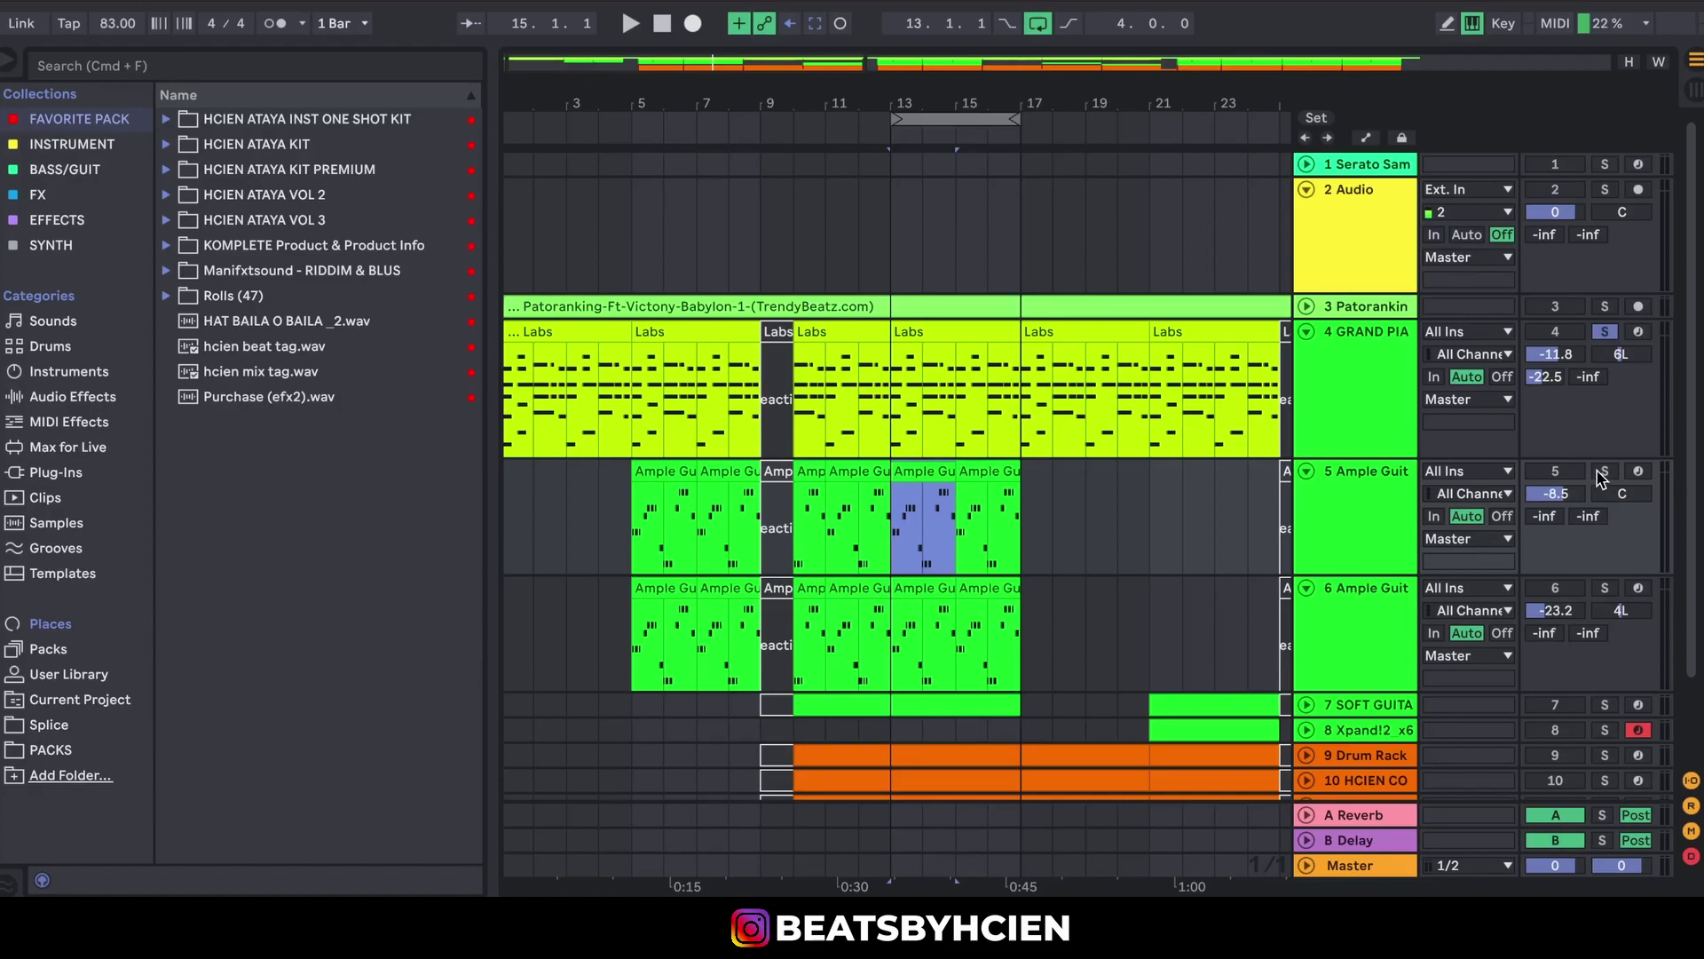
left_click(1600, 471)
double_click(1326, 539)
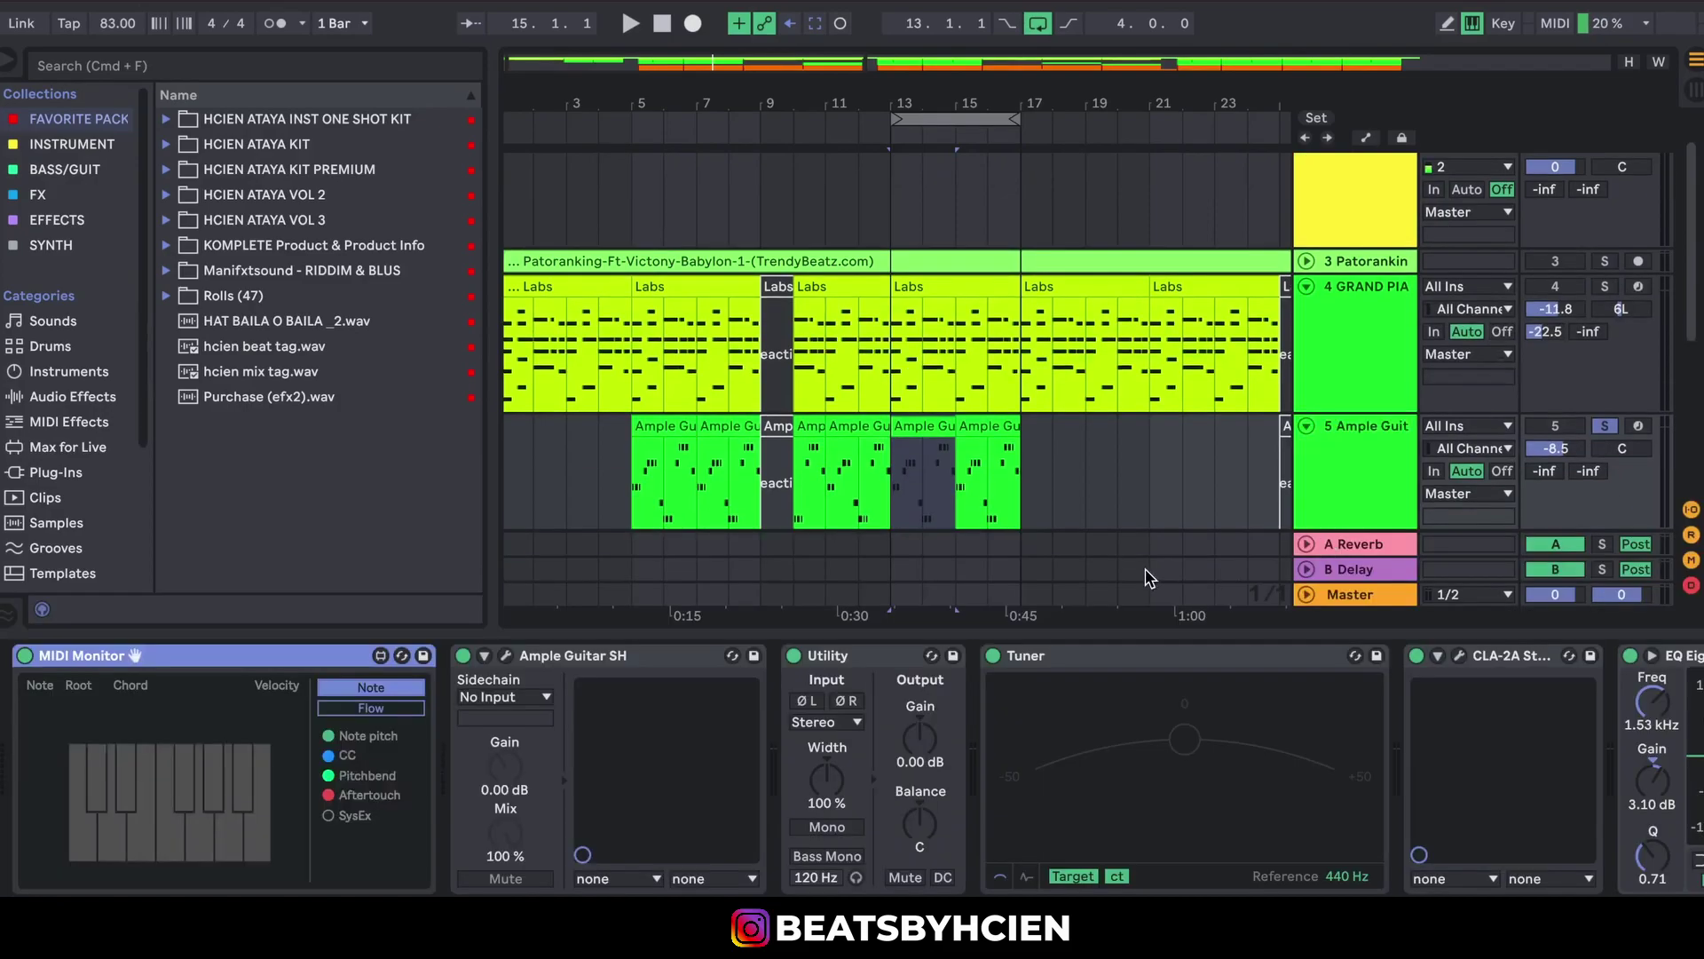
- Open track 5's Ample Guitar SH instrument, examine its Sustain (C0) articulation, and listen to the guitar part
left_click(510, 657)
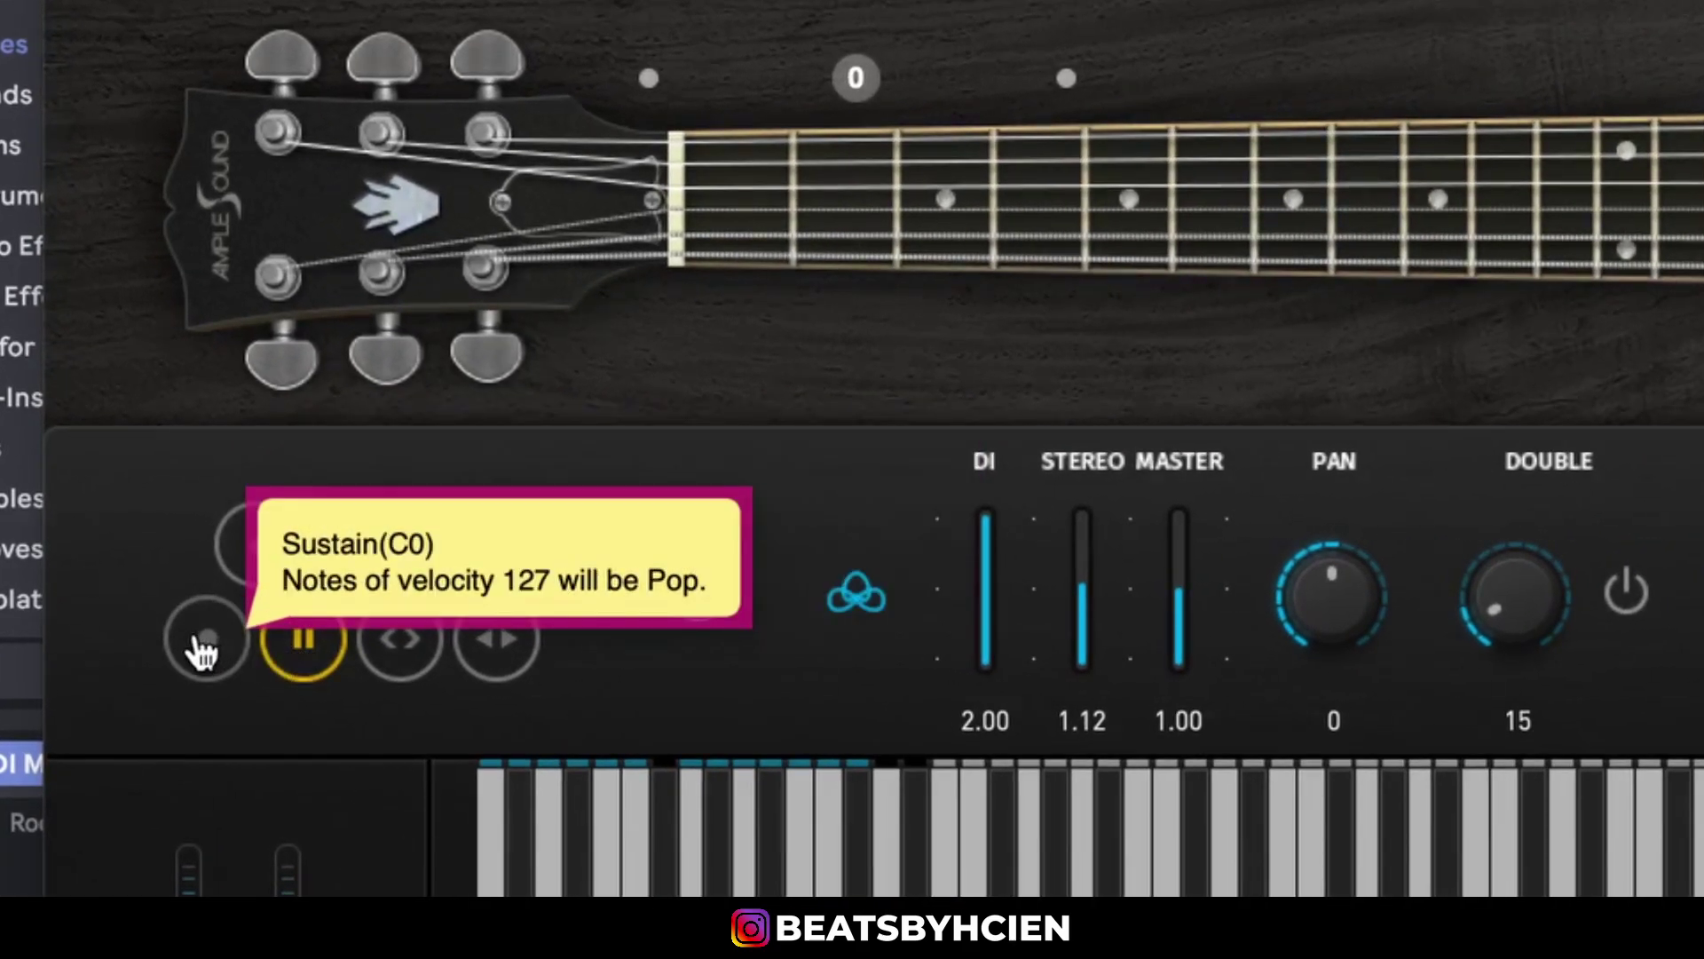
left_click(206, 639)
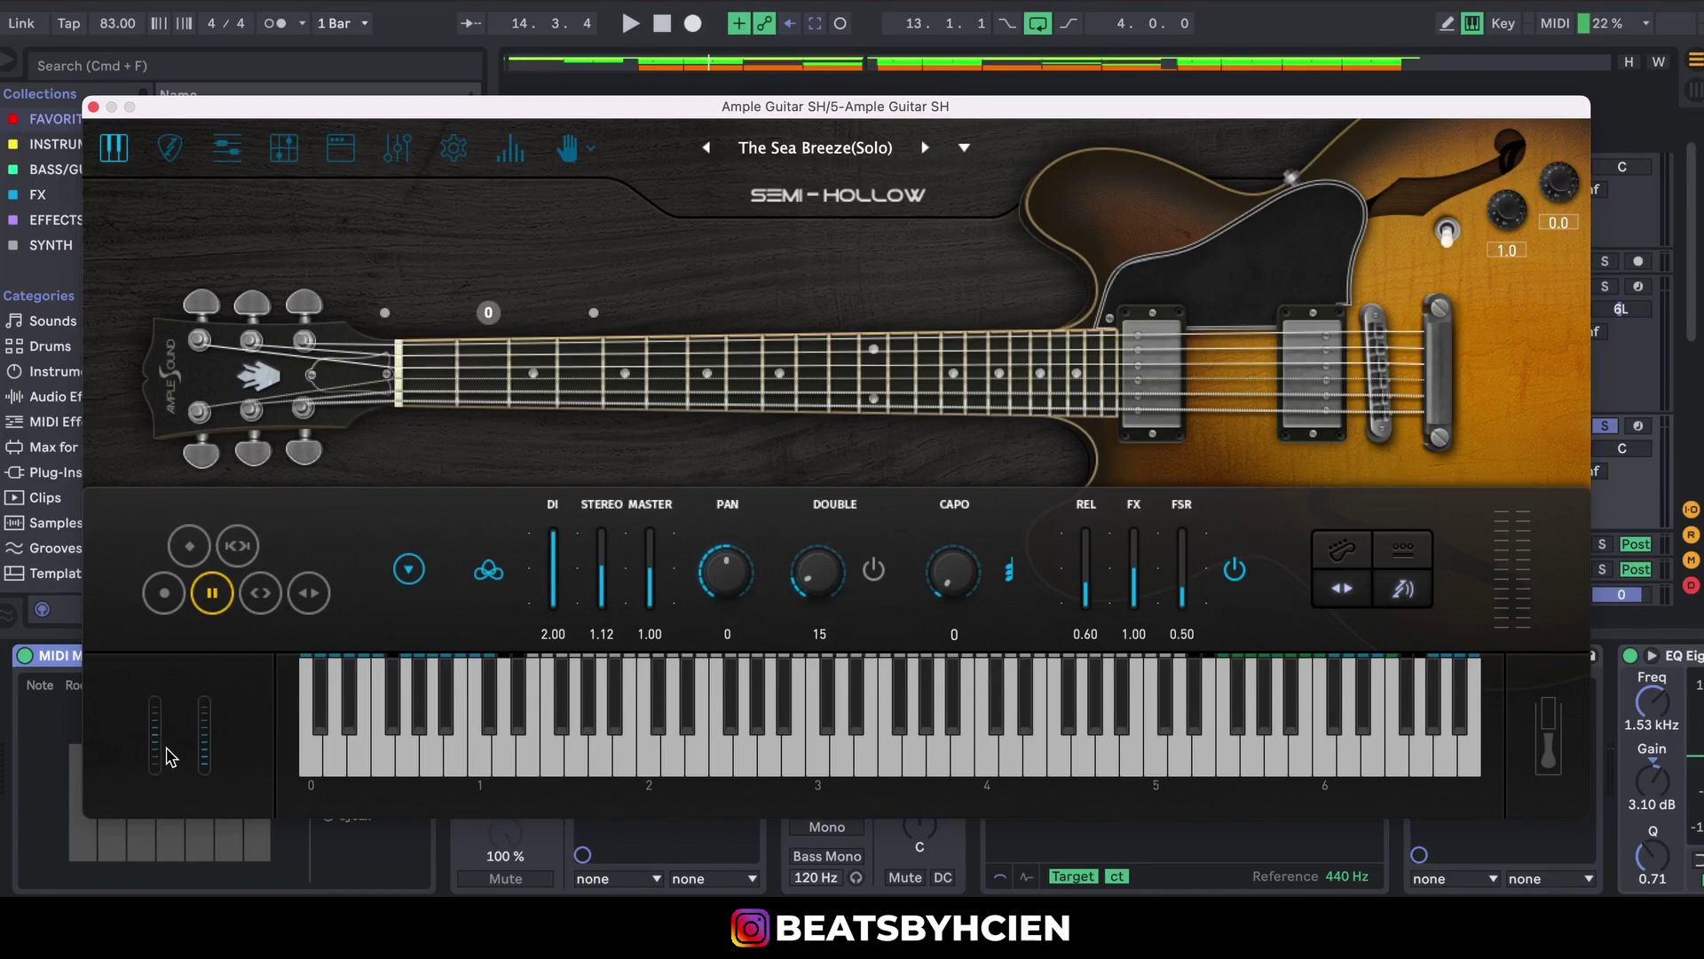
key("space")
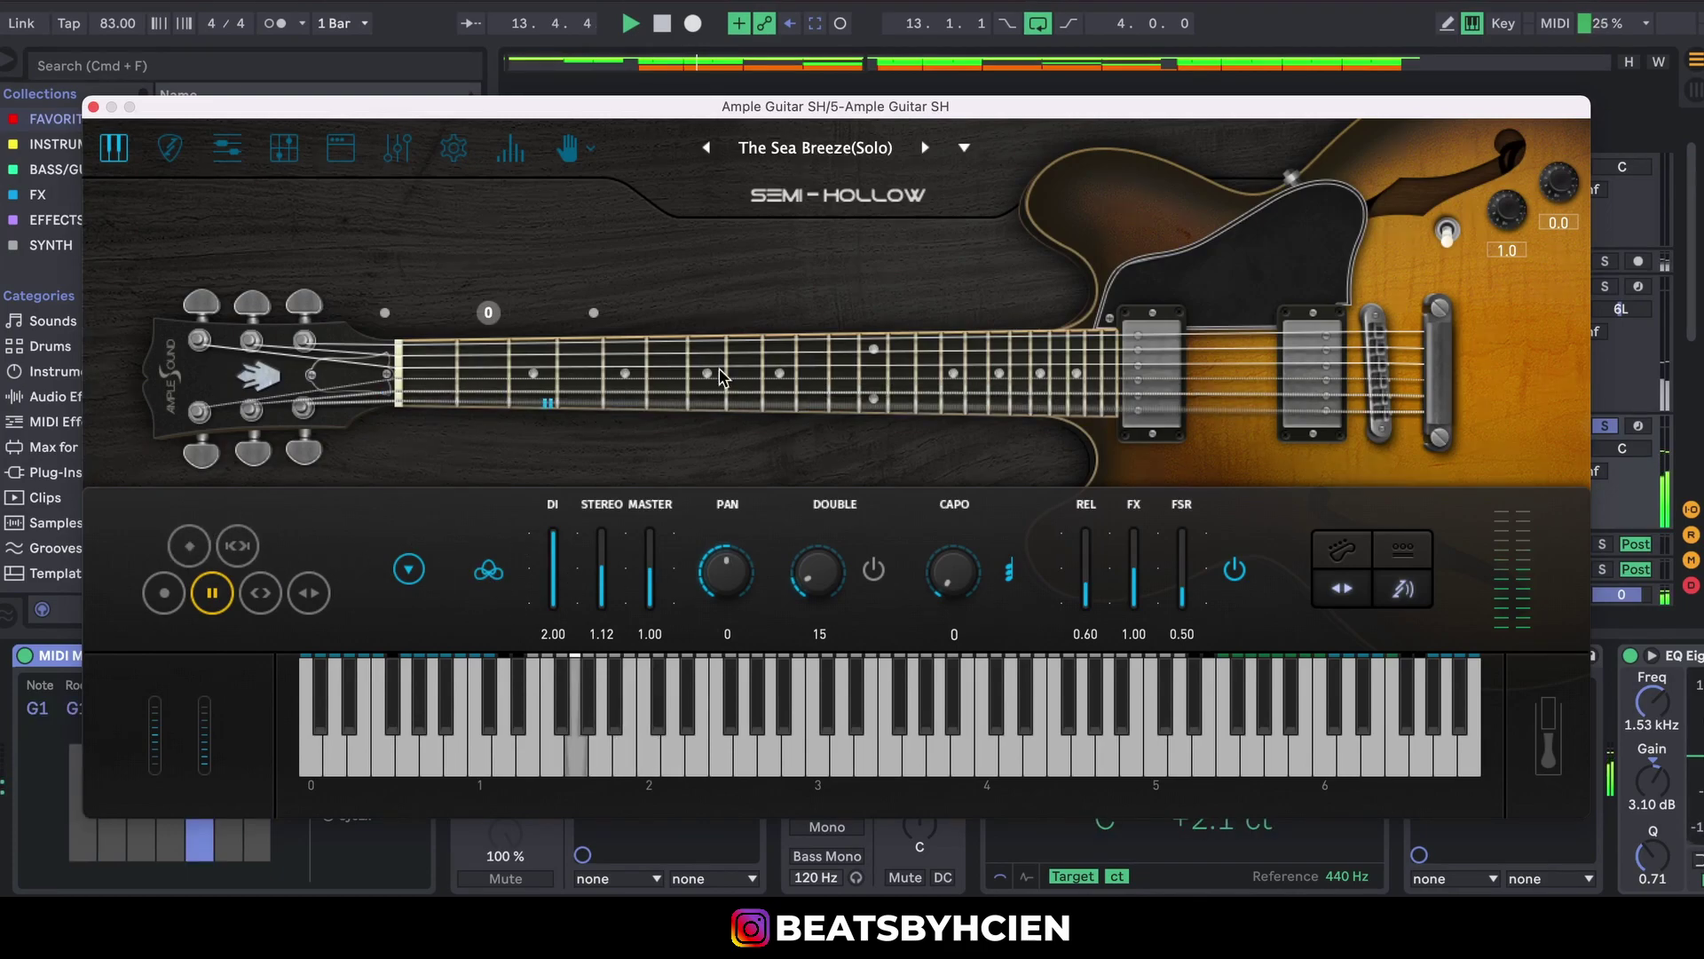
key("space")
left_click(93, 106)
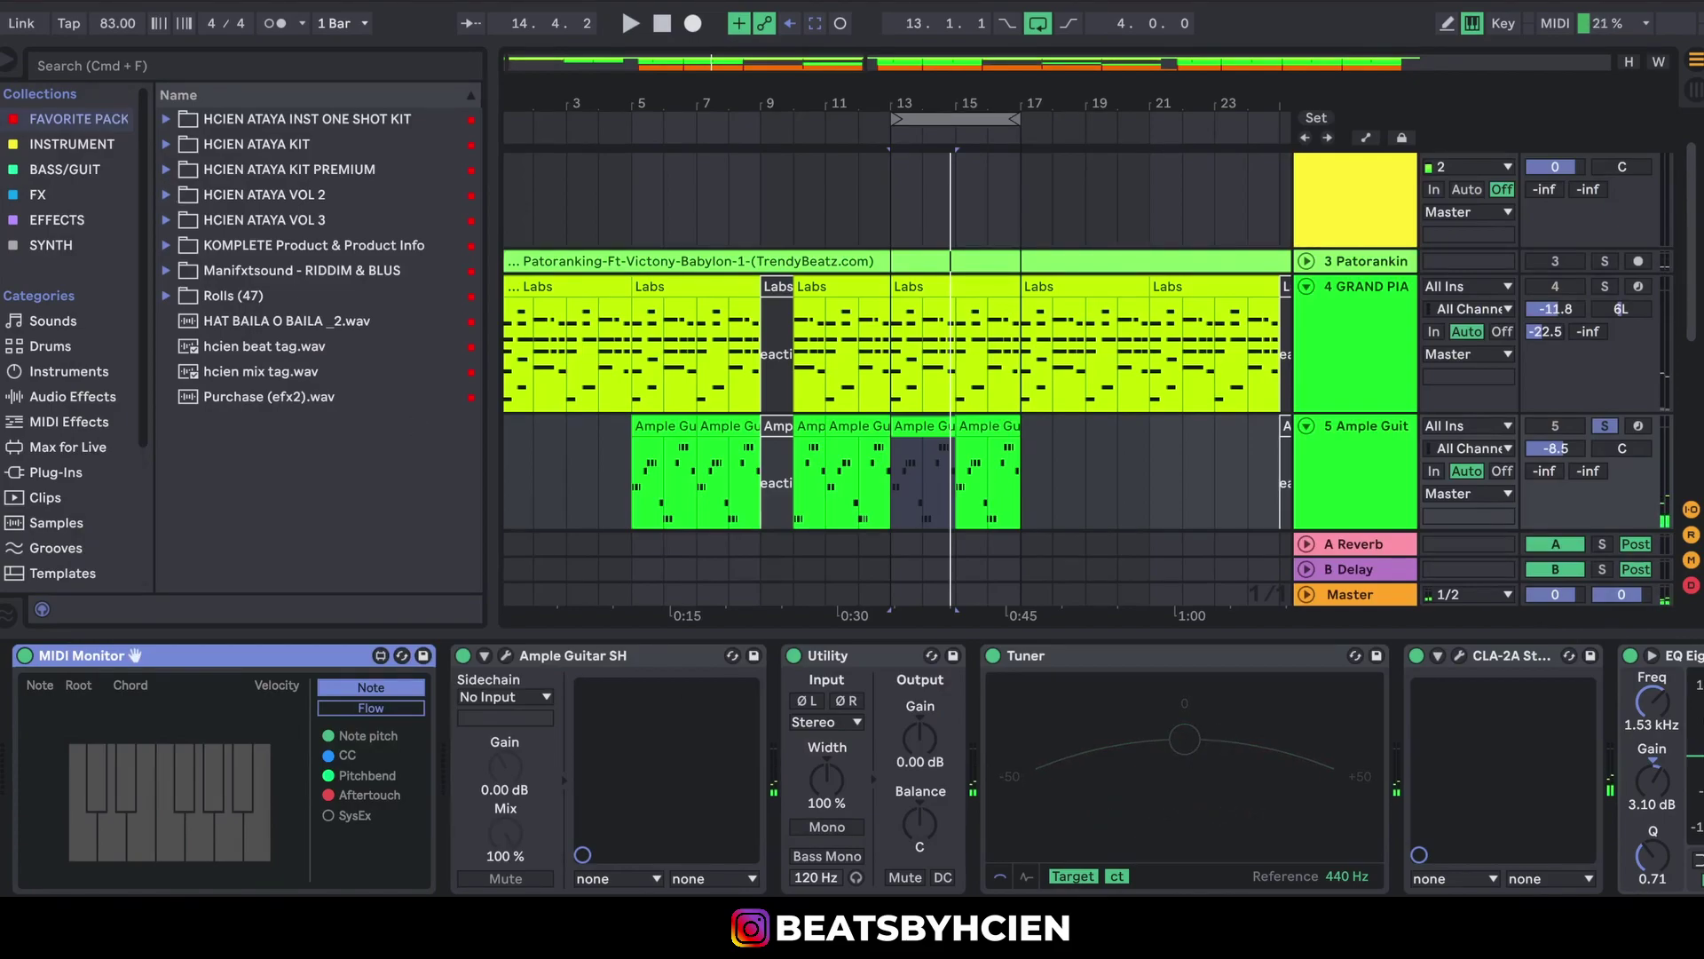
- Open the CLA-2A compressor on guitar track 5 to view its settings and close it
scroll(1153, 684, "right", 3)
left_click(1135, 656)
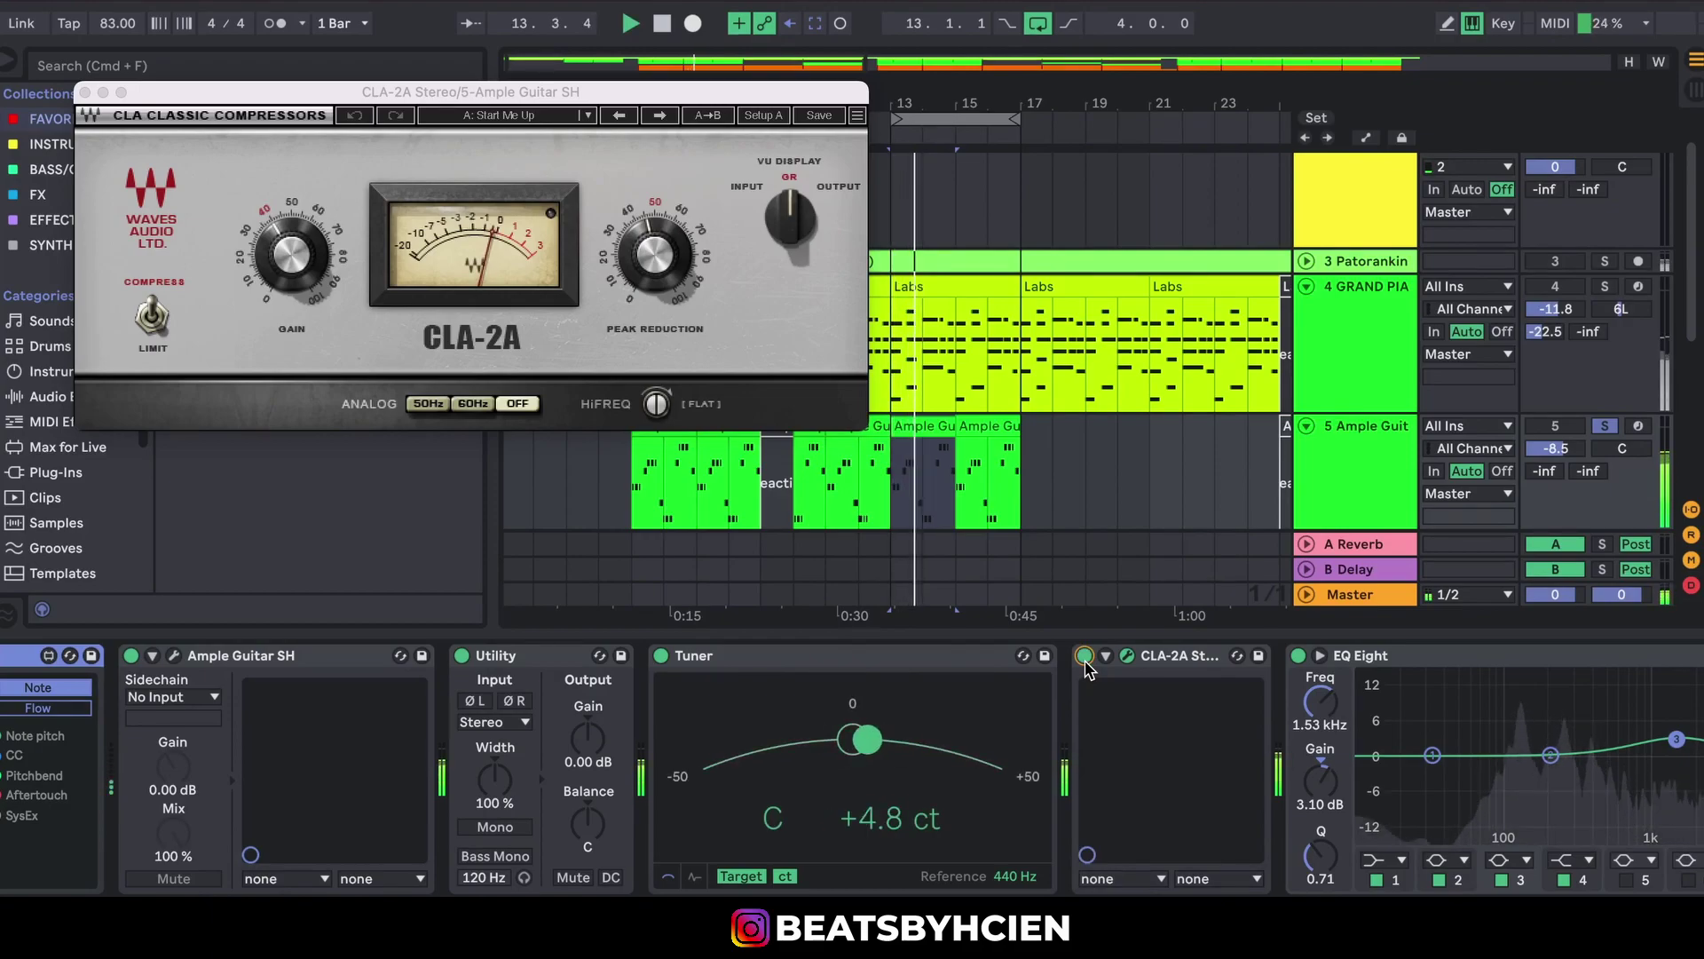
left_click(86, 92)
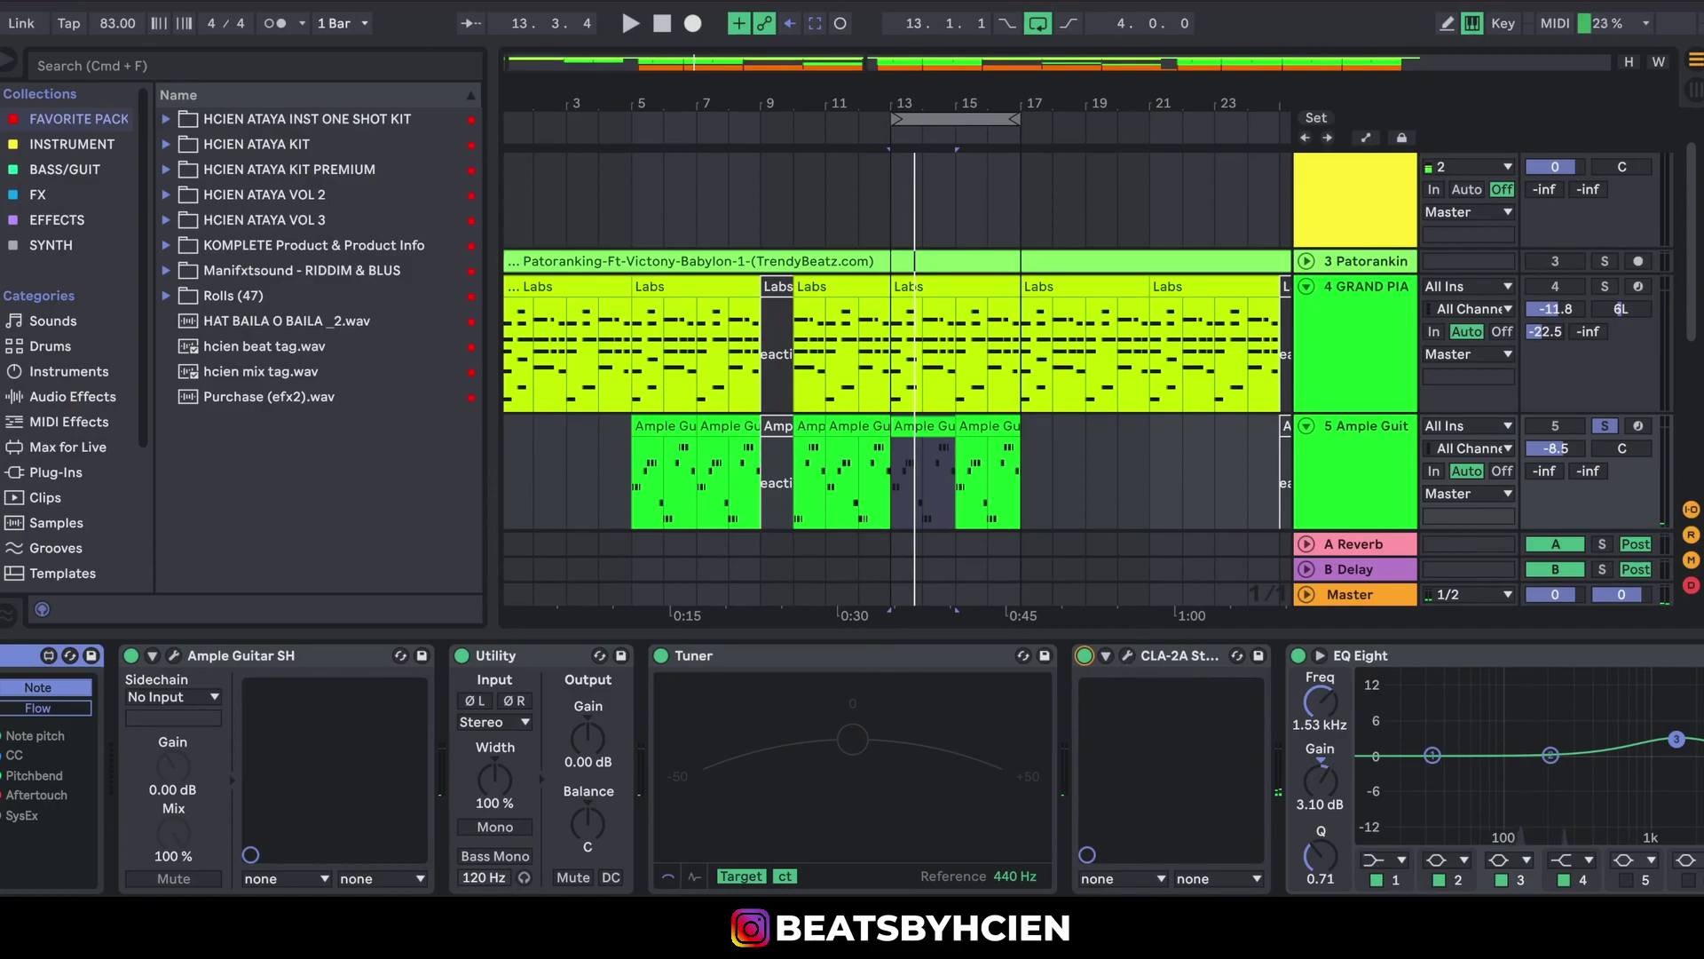
- Set band 3 of track 5's EQ Eight to 1.60 kHz and 3.35 dB, and compare playback with the EQ bypassed and enabled
scroll(852, 769, "right", 4)
left_click_drag(1311, 739, 1314, 737)
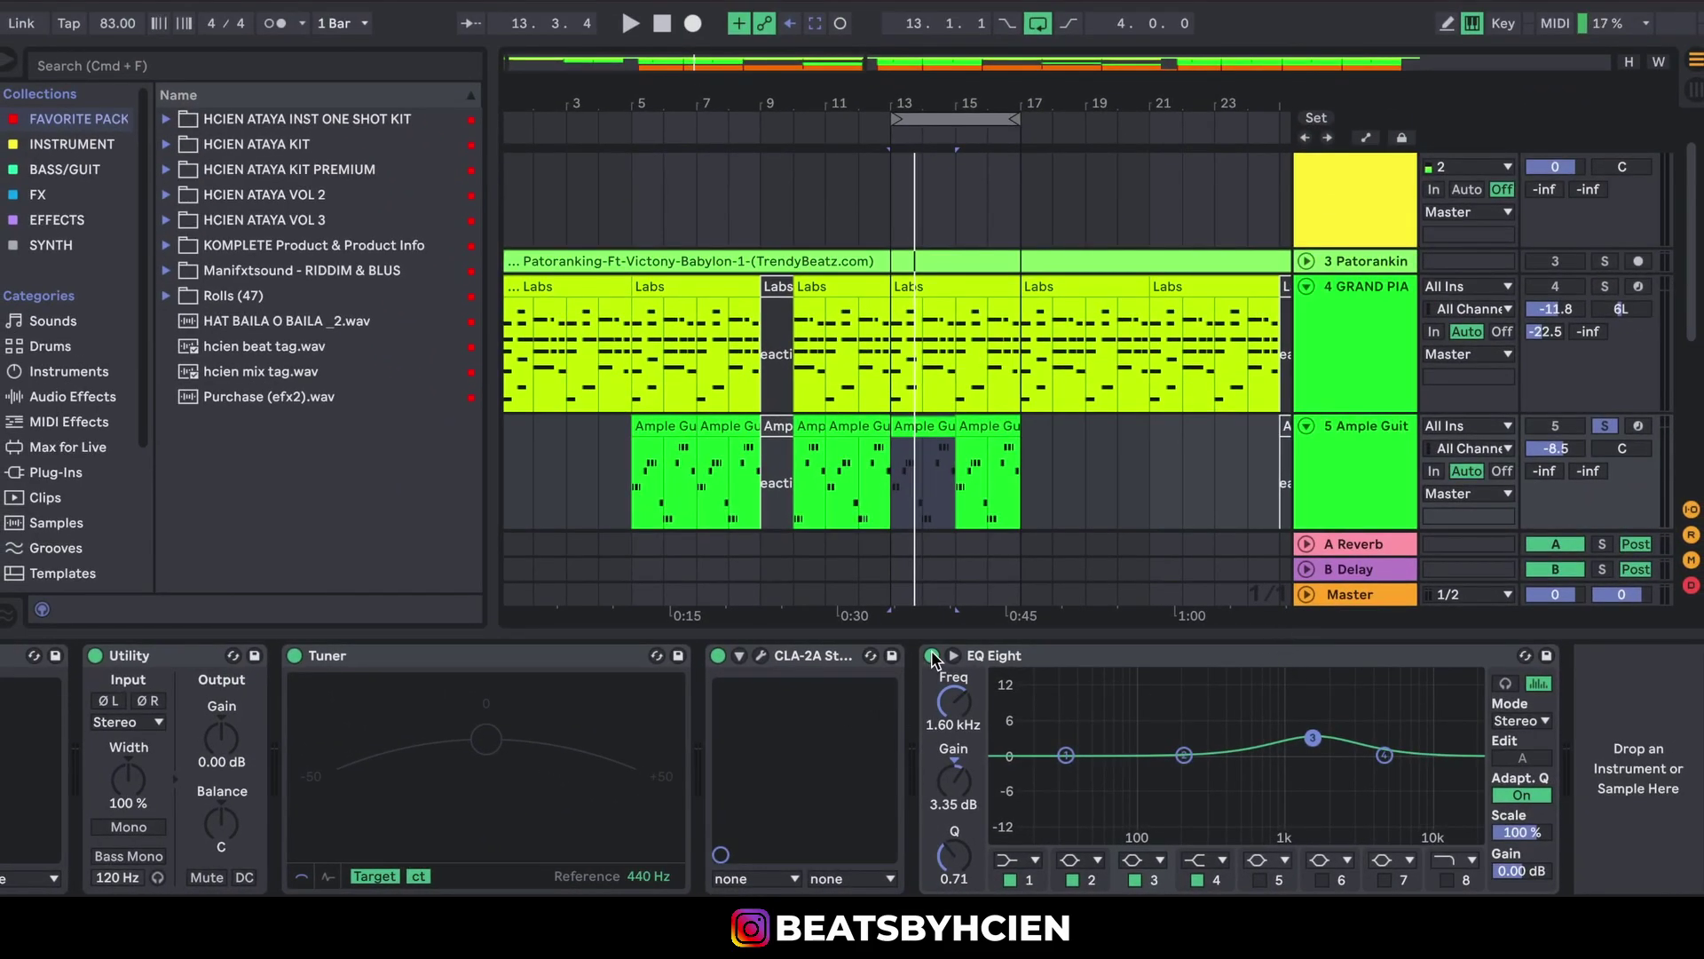
left_click(932, 658)
key("space")
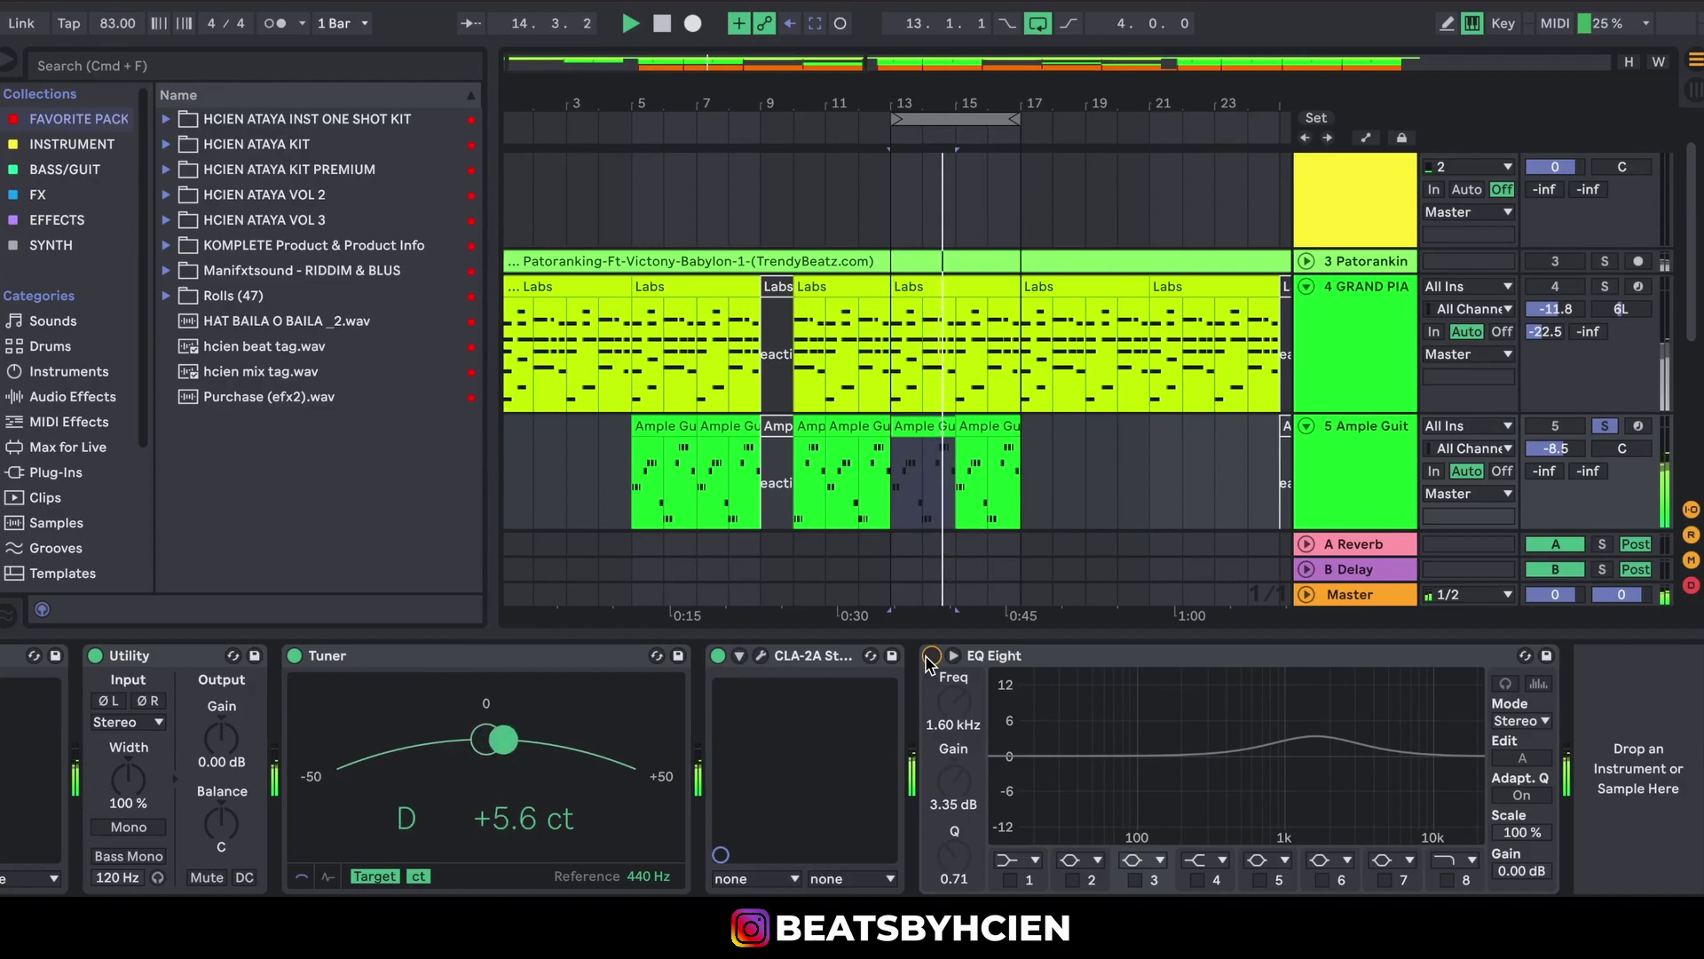
left_click(932, 655)
key("space")
key("space")
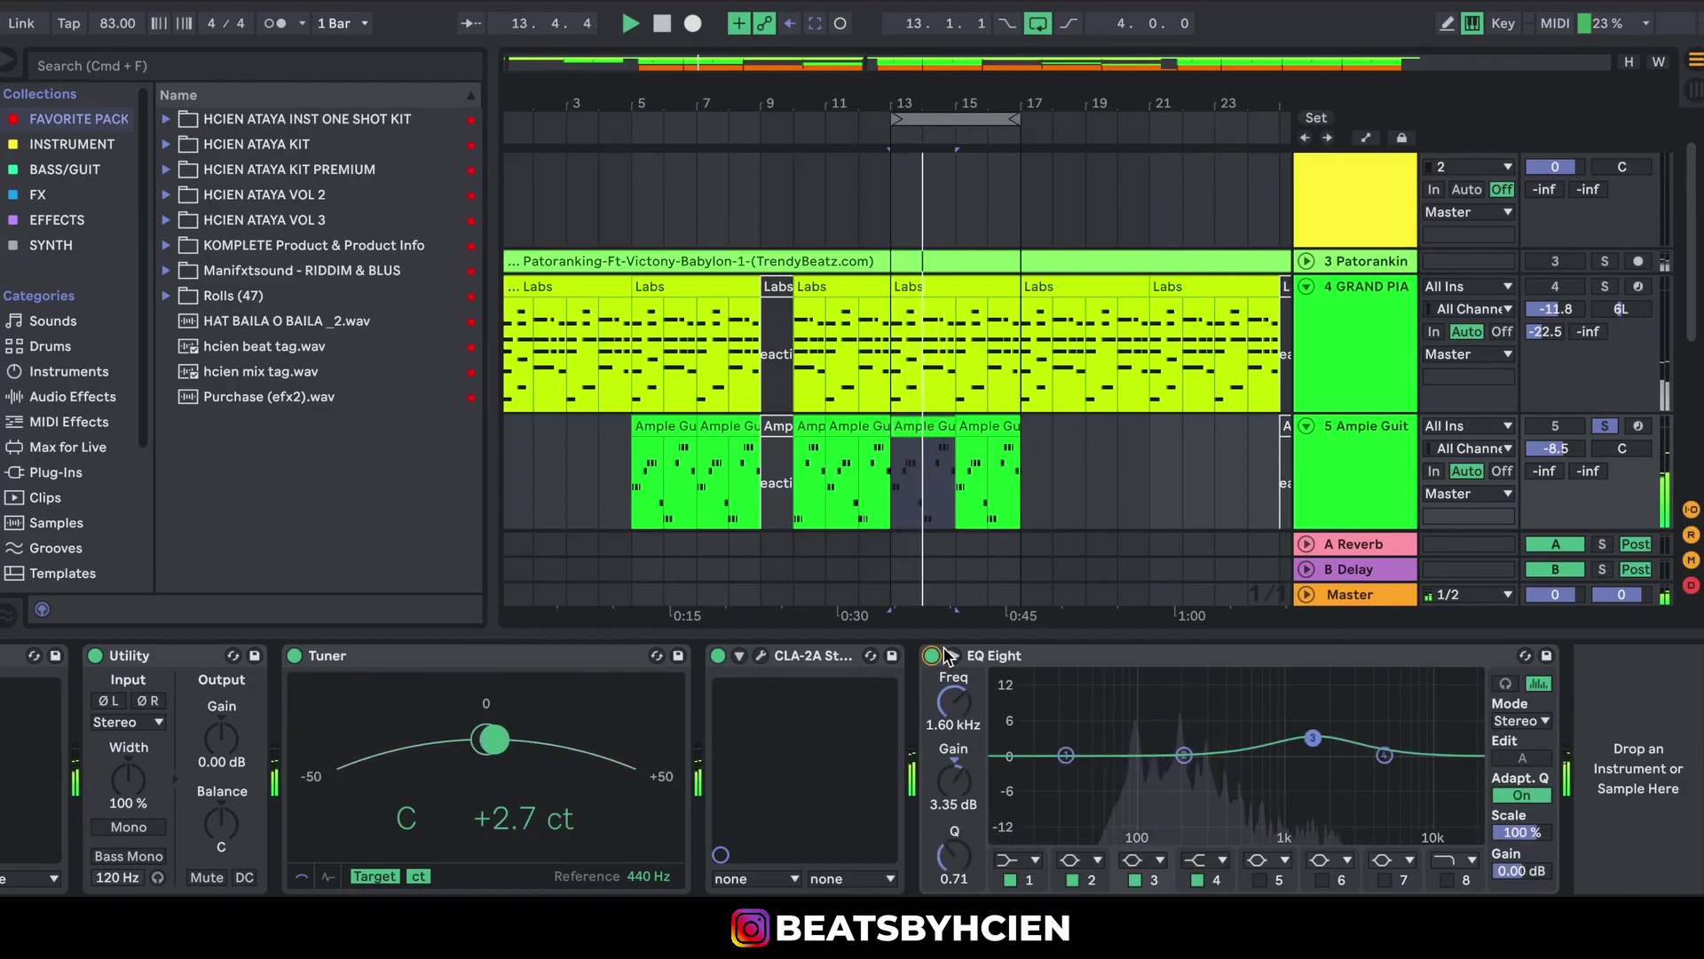
- Open the Ample Guitar clip at bar 13 on track 5 to examine its notes and return to the arrangement
left_click(1008, 637)
double_click(913, 427)
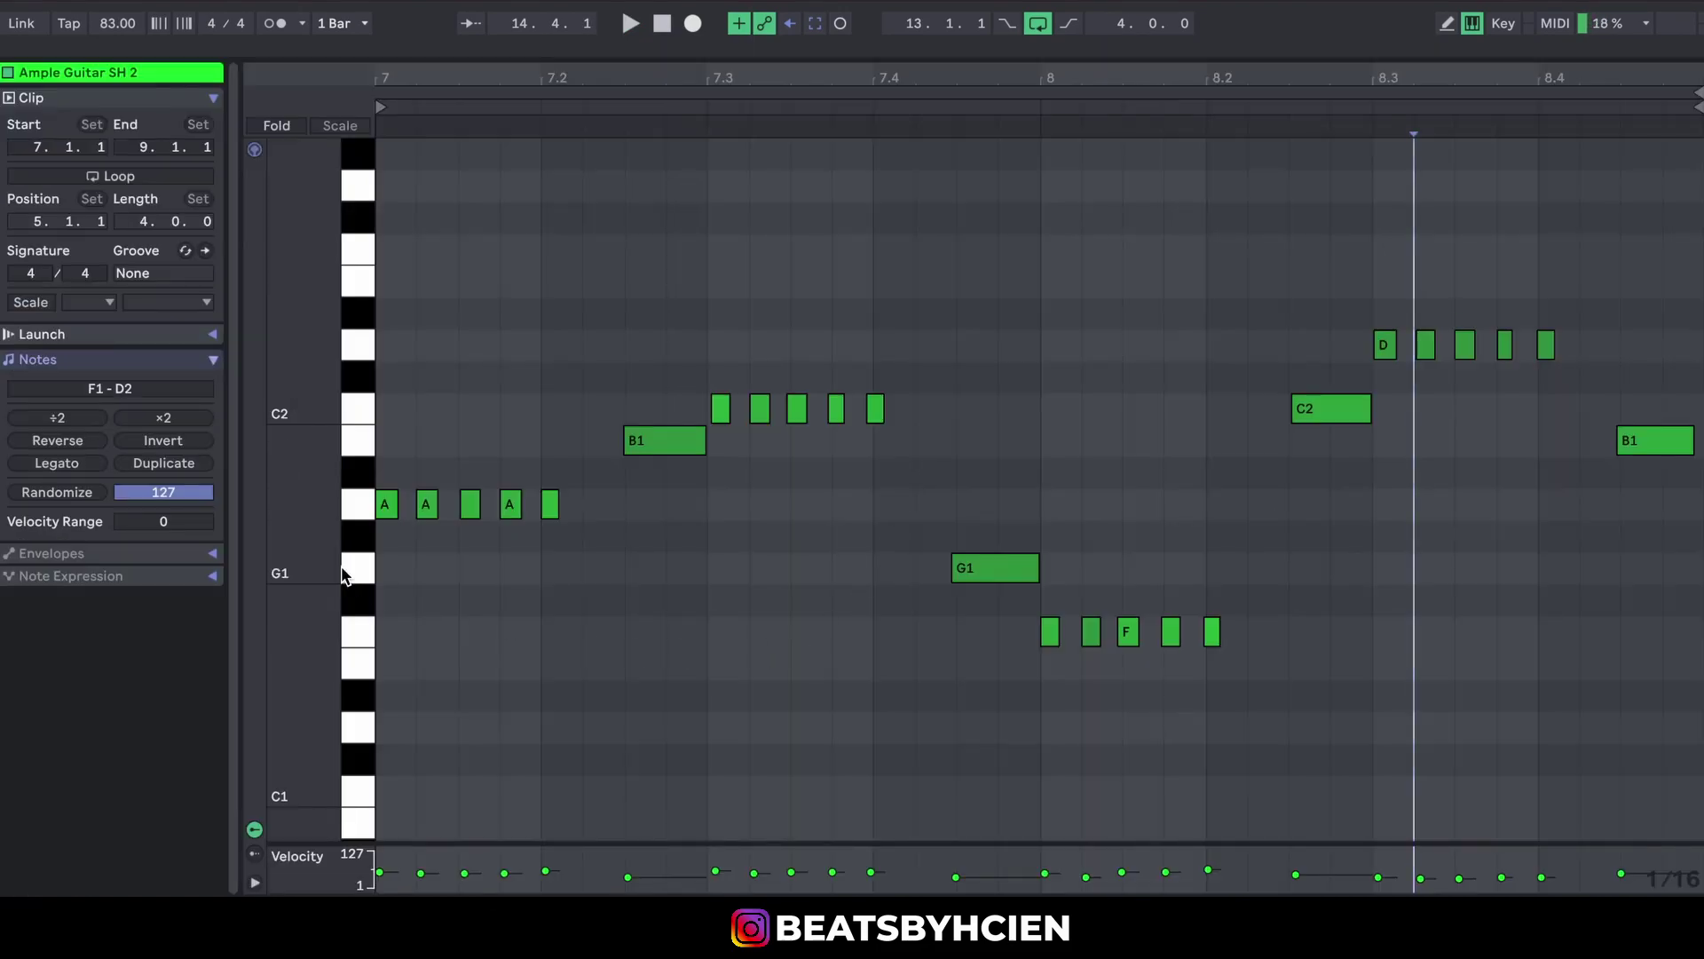
left_click_drag(291, 539, 258, 537)
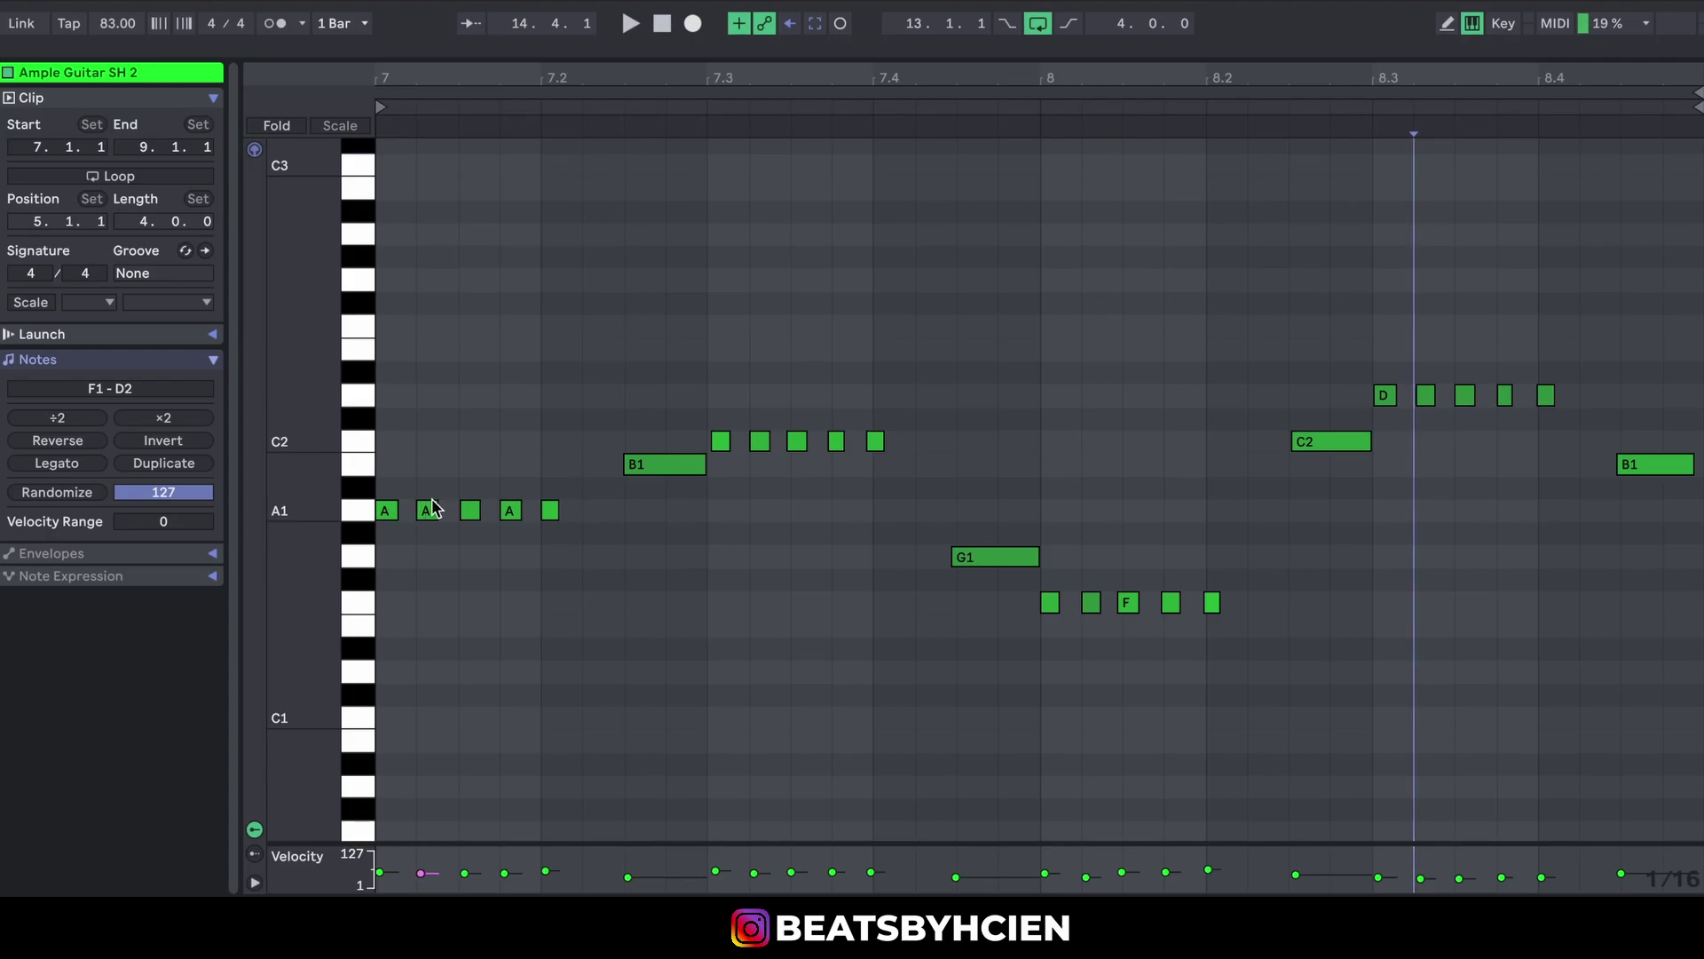
double_click(917, 54)
- Solo the second Ample Guitar track, track 6, alongside track 5 and show its device chain
left_click(1356, 569)
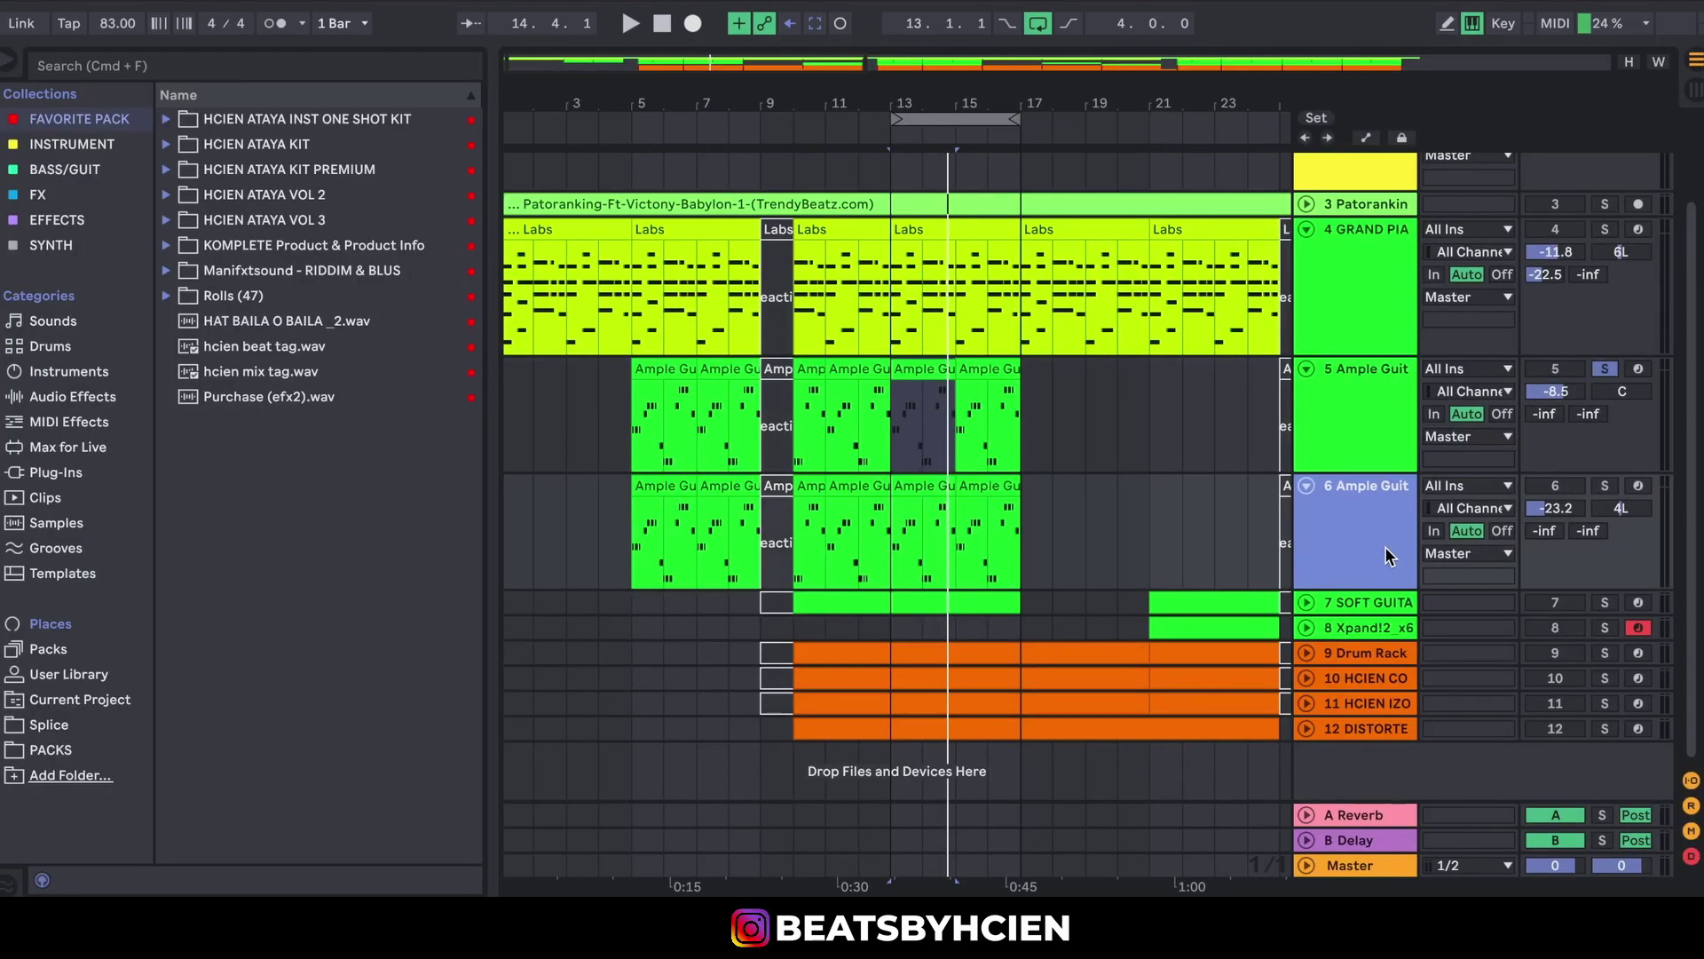
left_click(1604, 485)
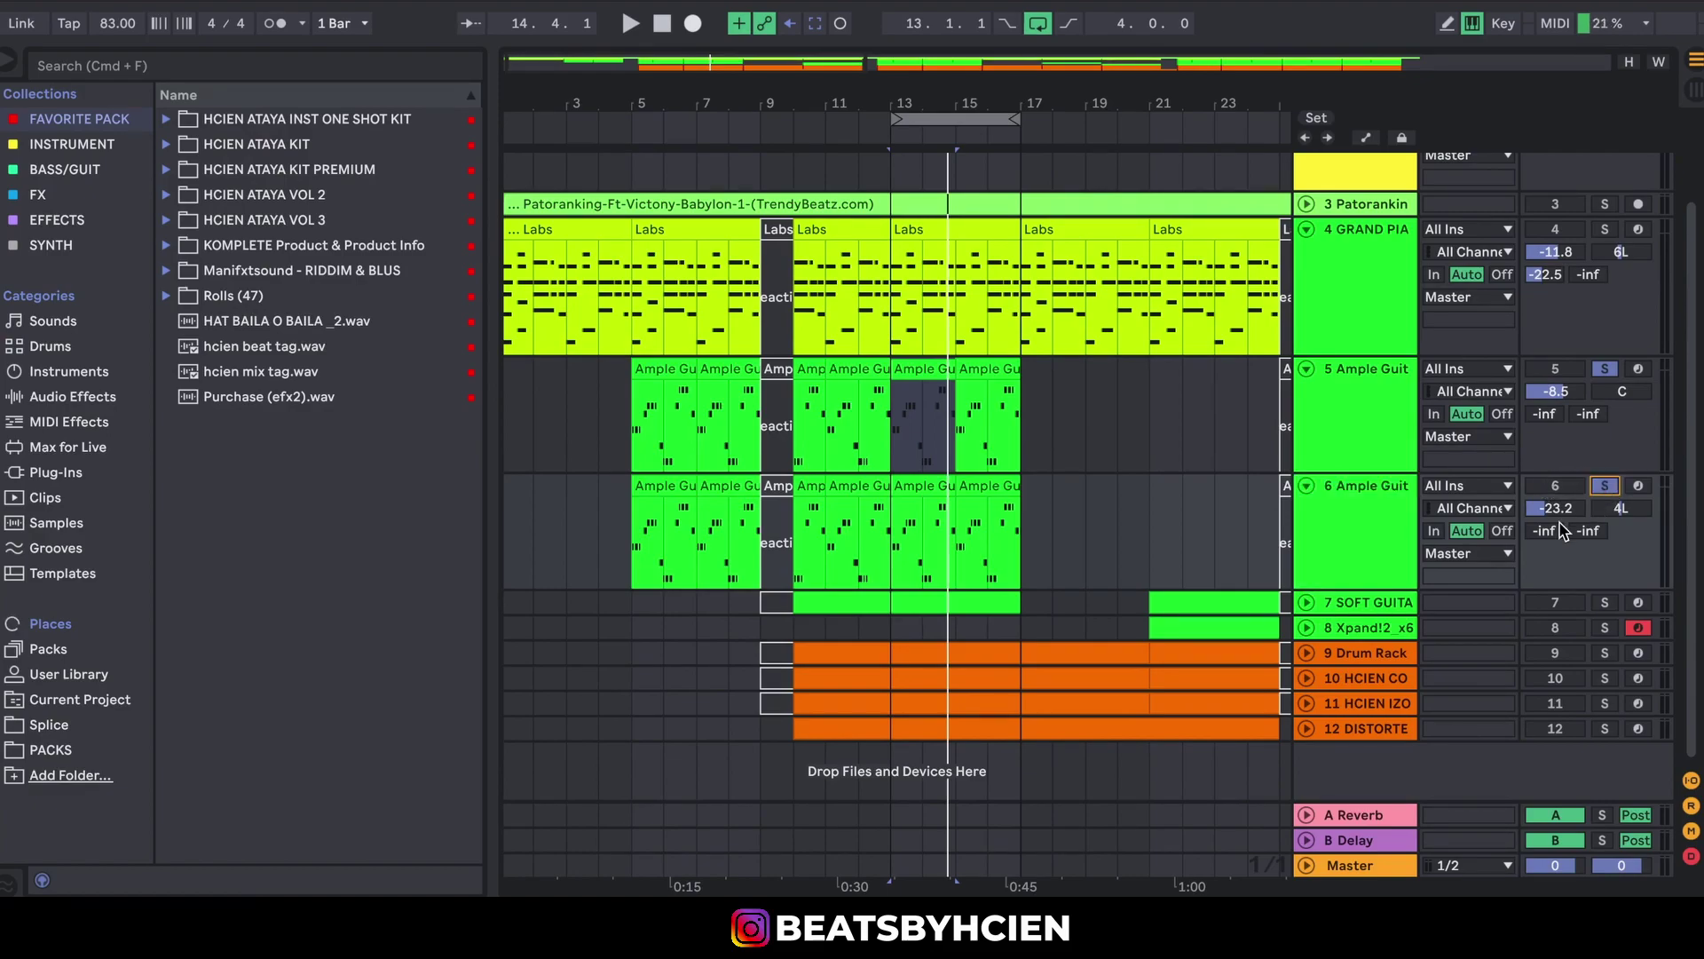
double_click(1319, 524)
- Open track 6's Ample Guitar SH instrument to examine its Autumn Leaves preset settings and close it
left_click(531, 680)
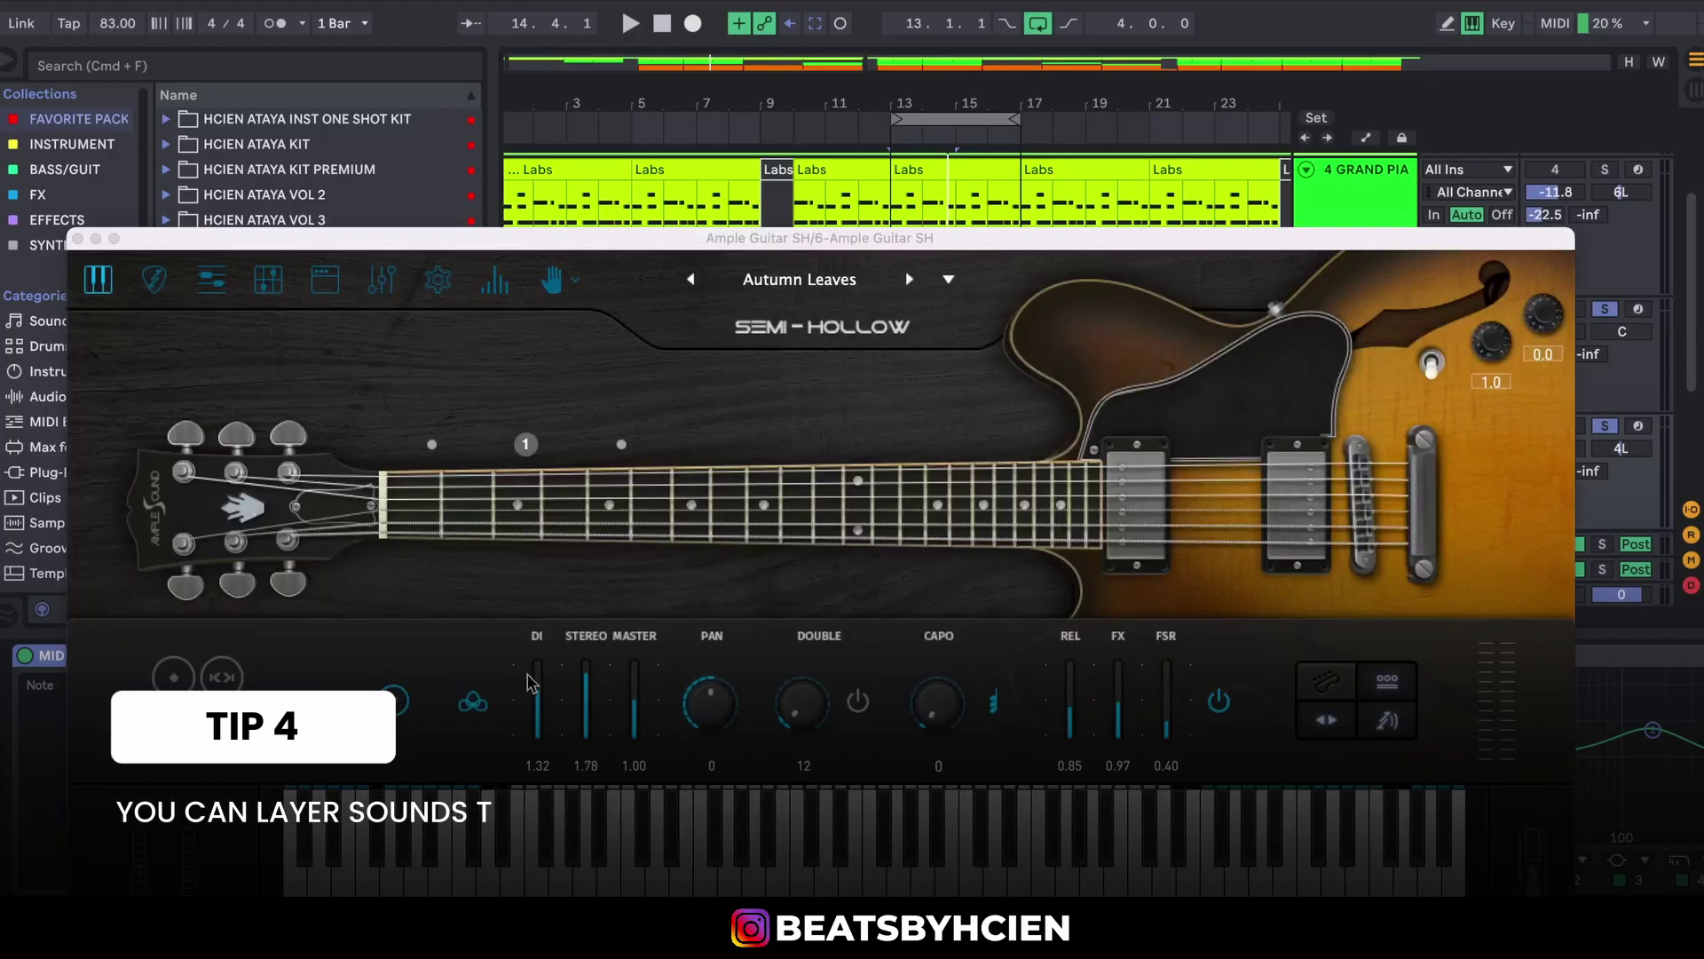
left_click_drag(753, 238, 760, 160)
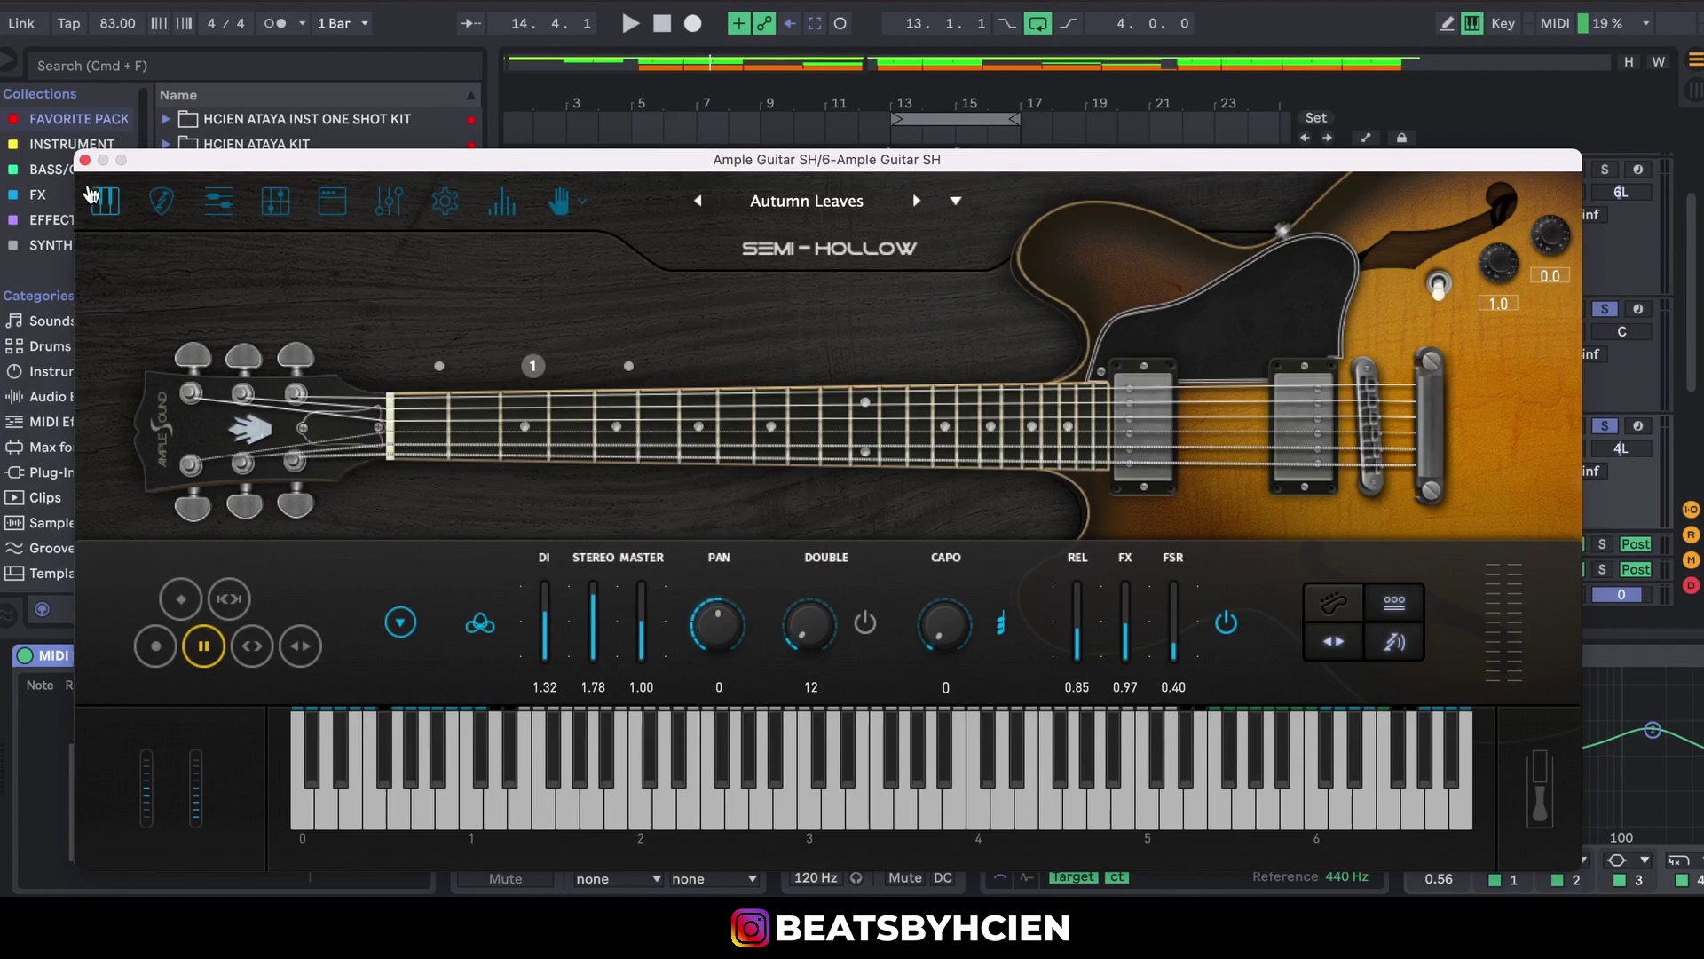
left_click(84, 161)
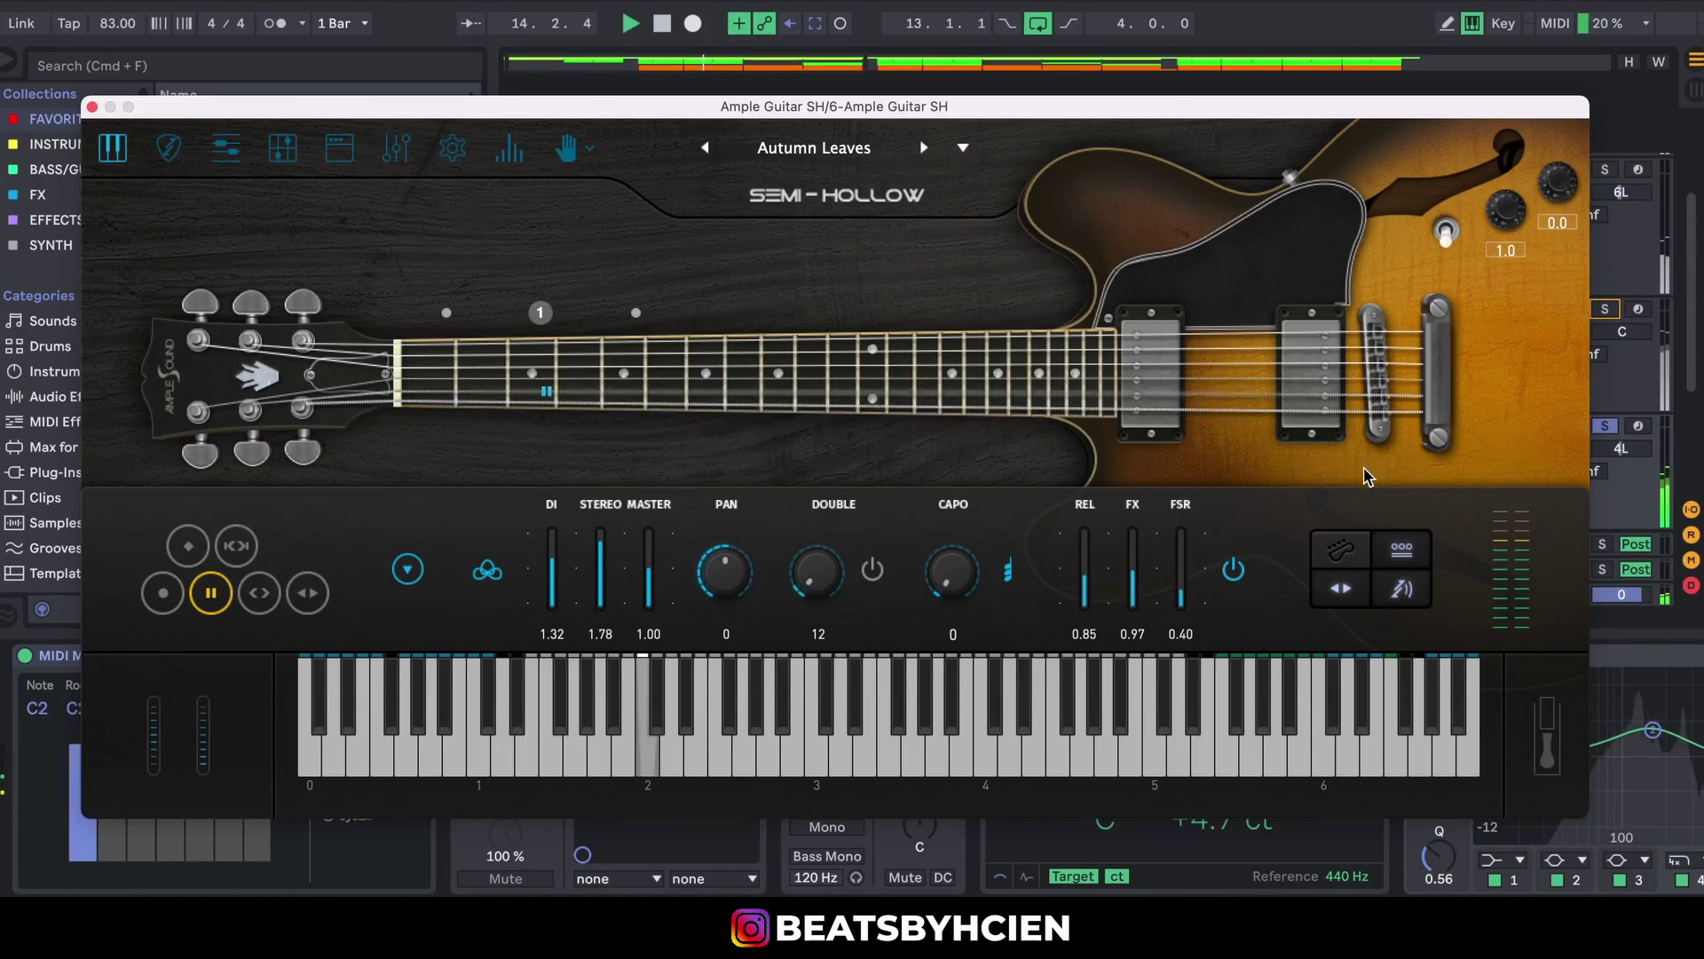
- Stop playback, close the Ample Guitar window, and expand and solo the soft guitar track 7 alongside track 6
key("space")
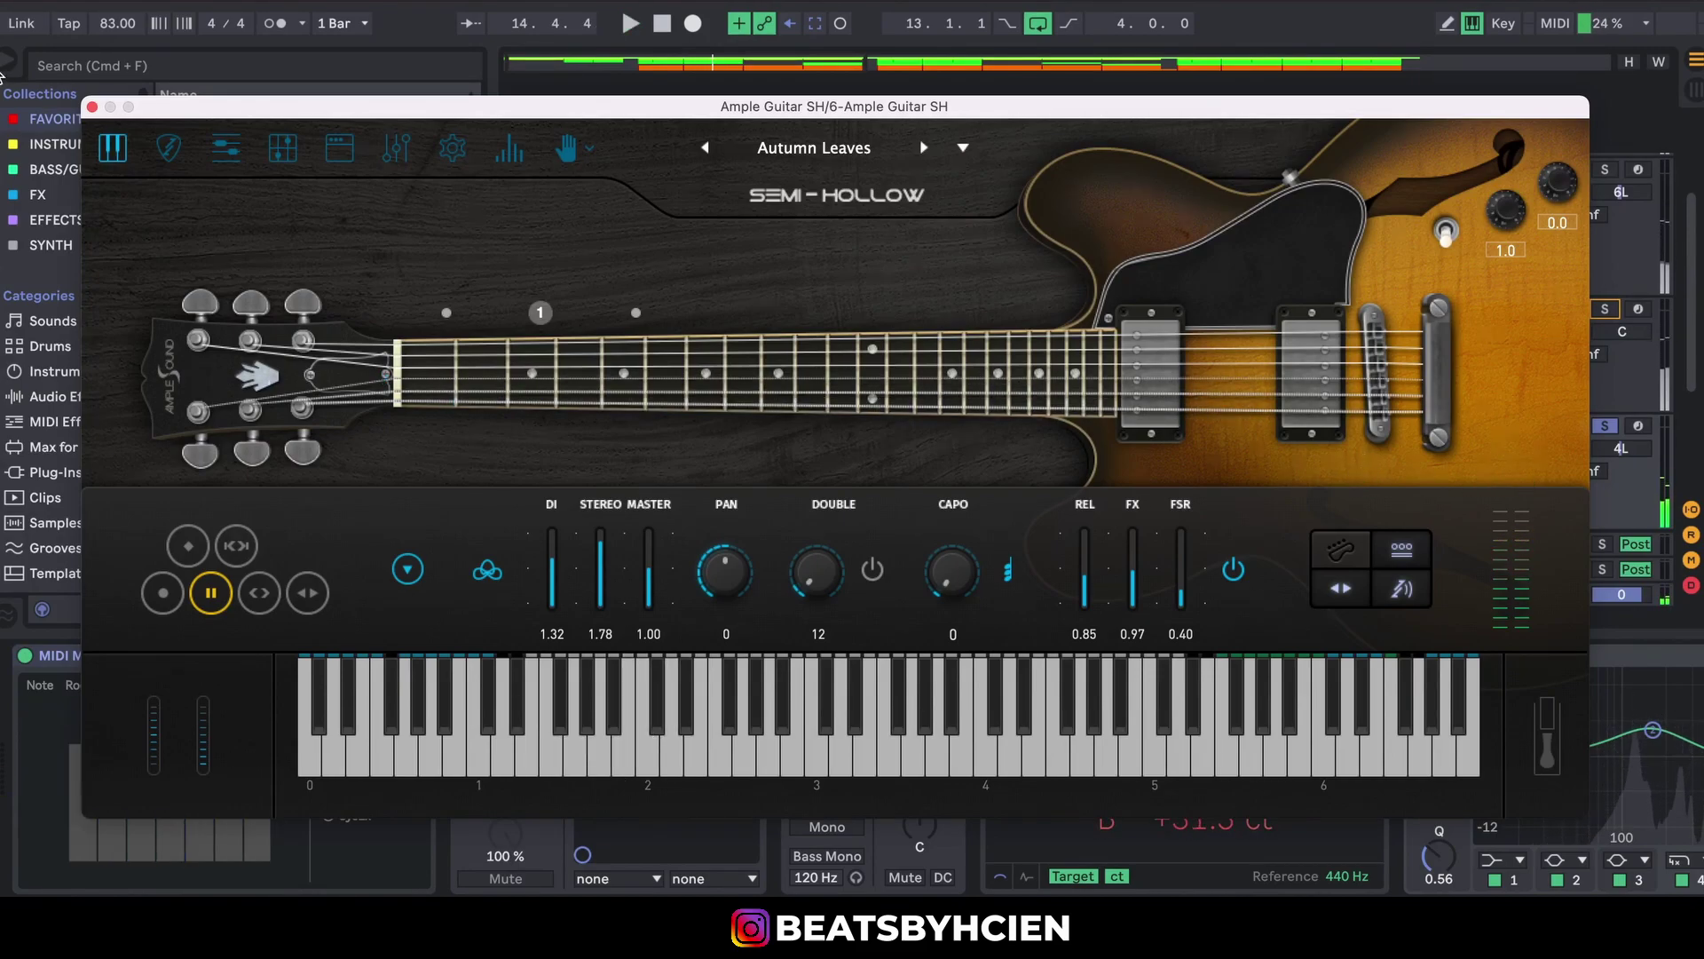
left_click(92, 108)
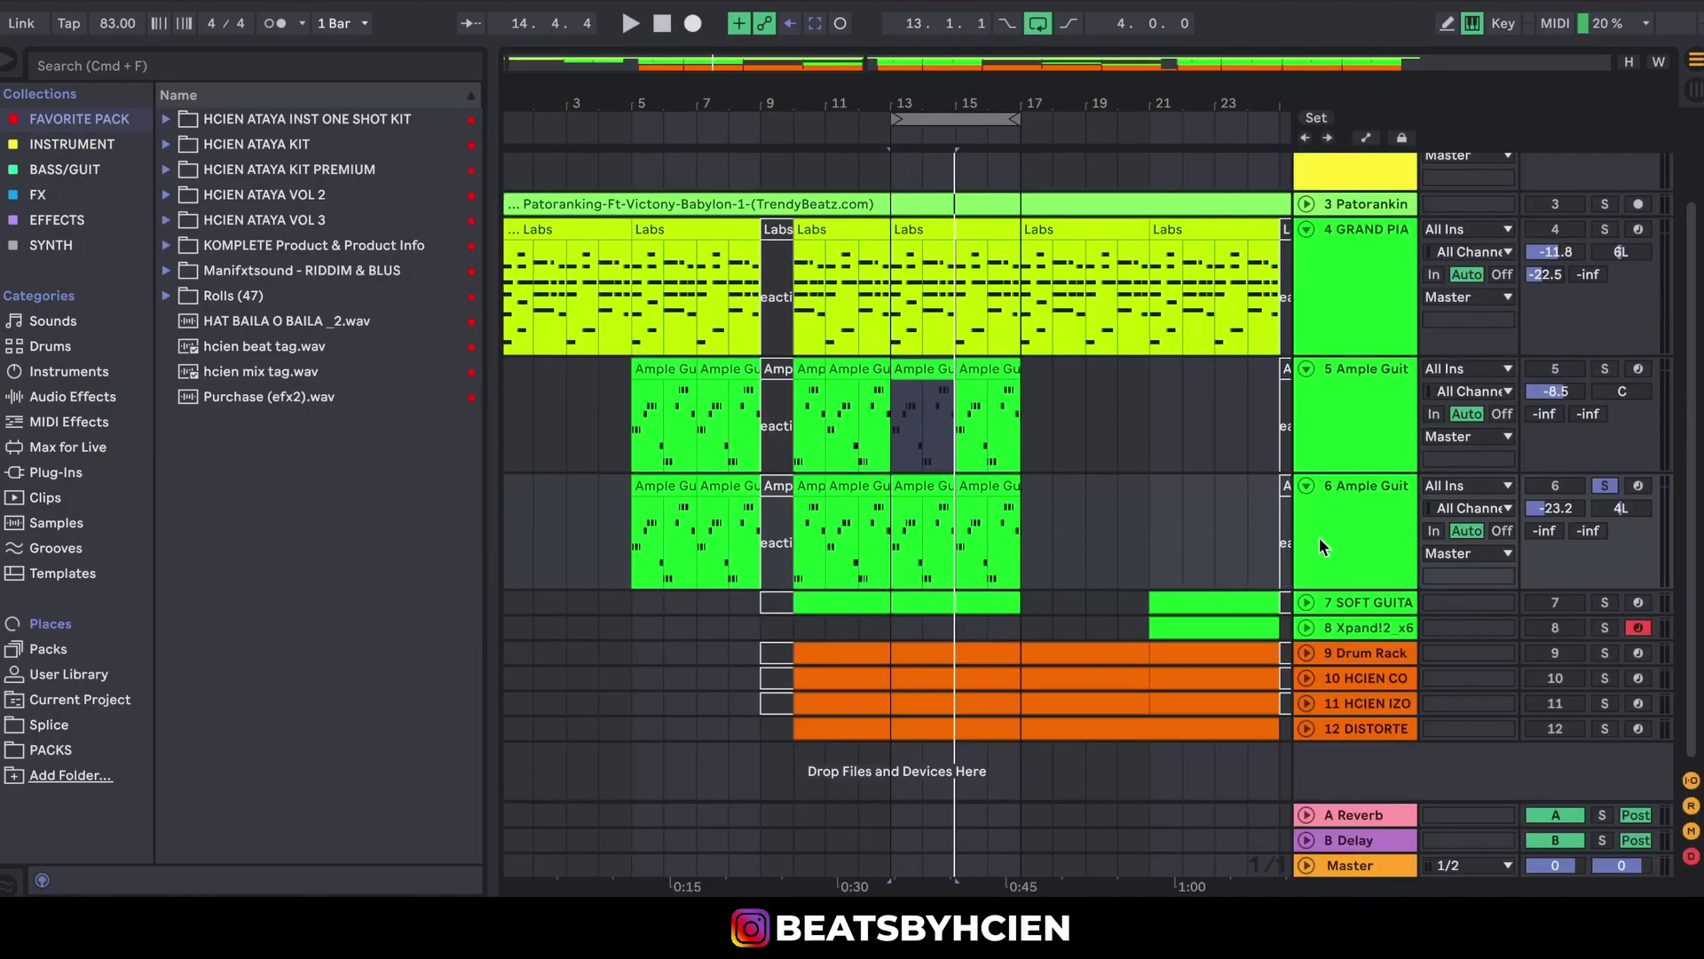
left_click(1306, 602)
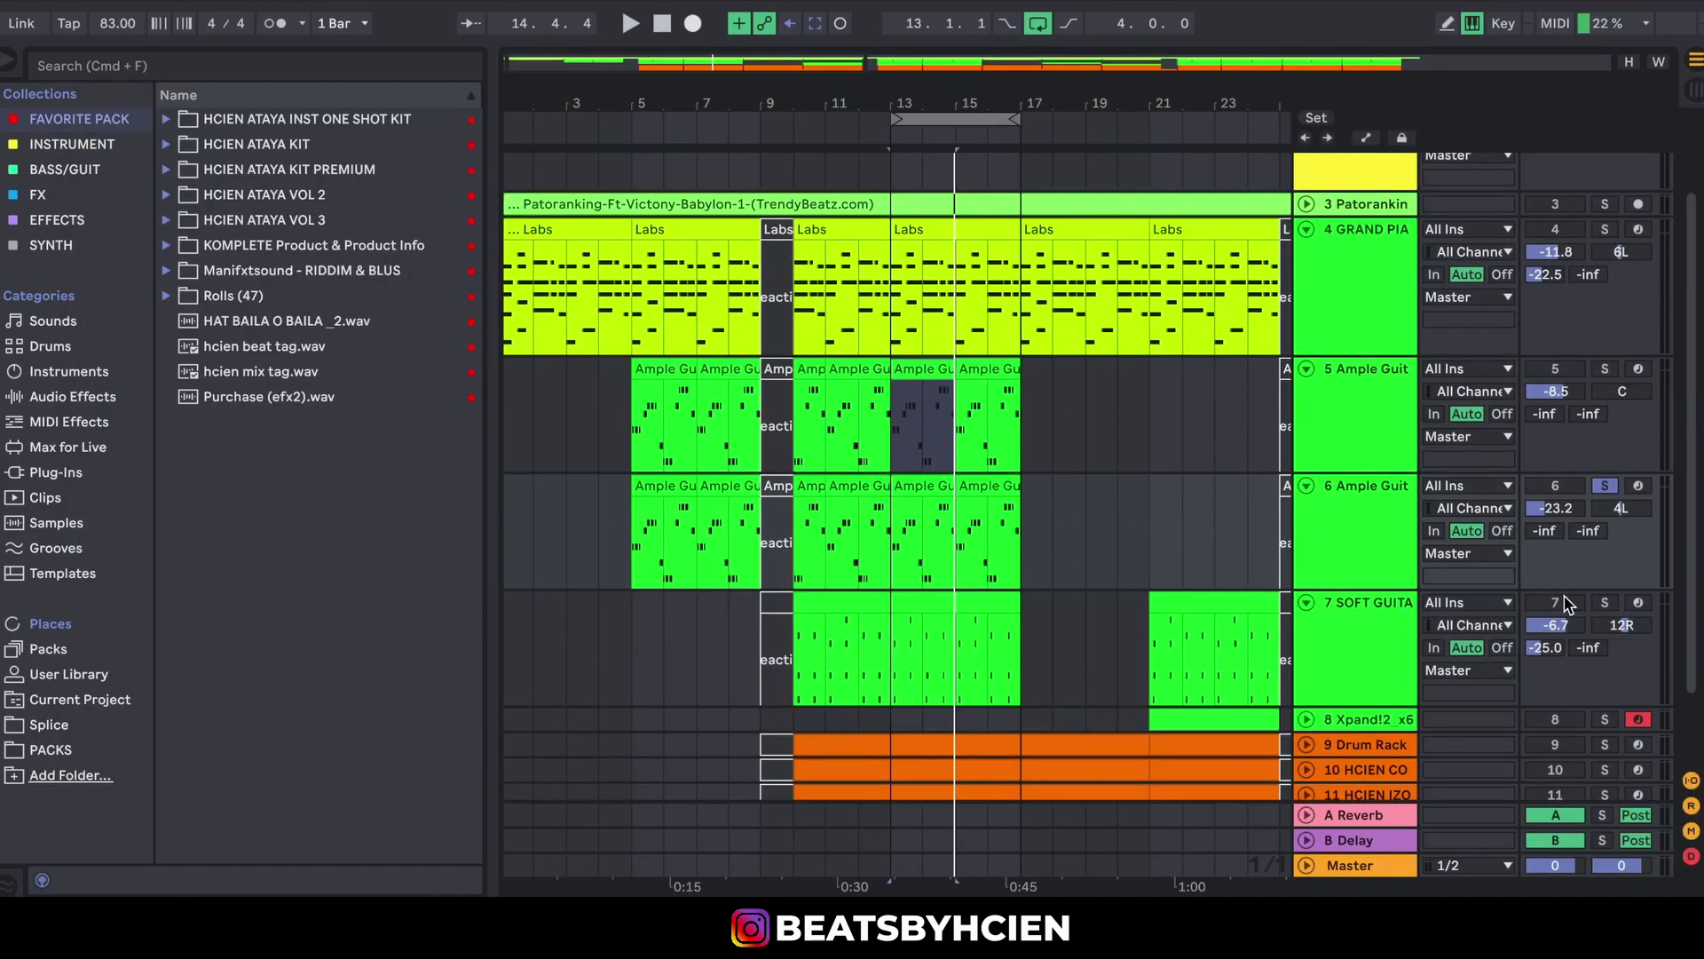
left_click(1604, 604)
left_click(1387, 635)
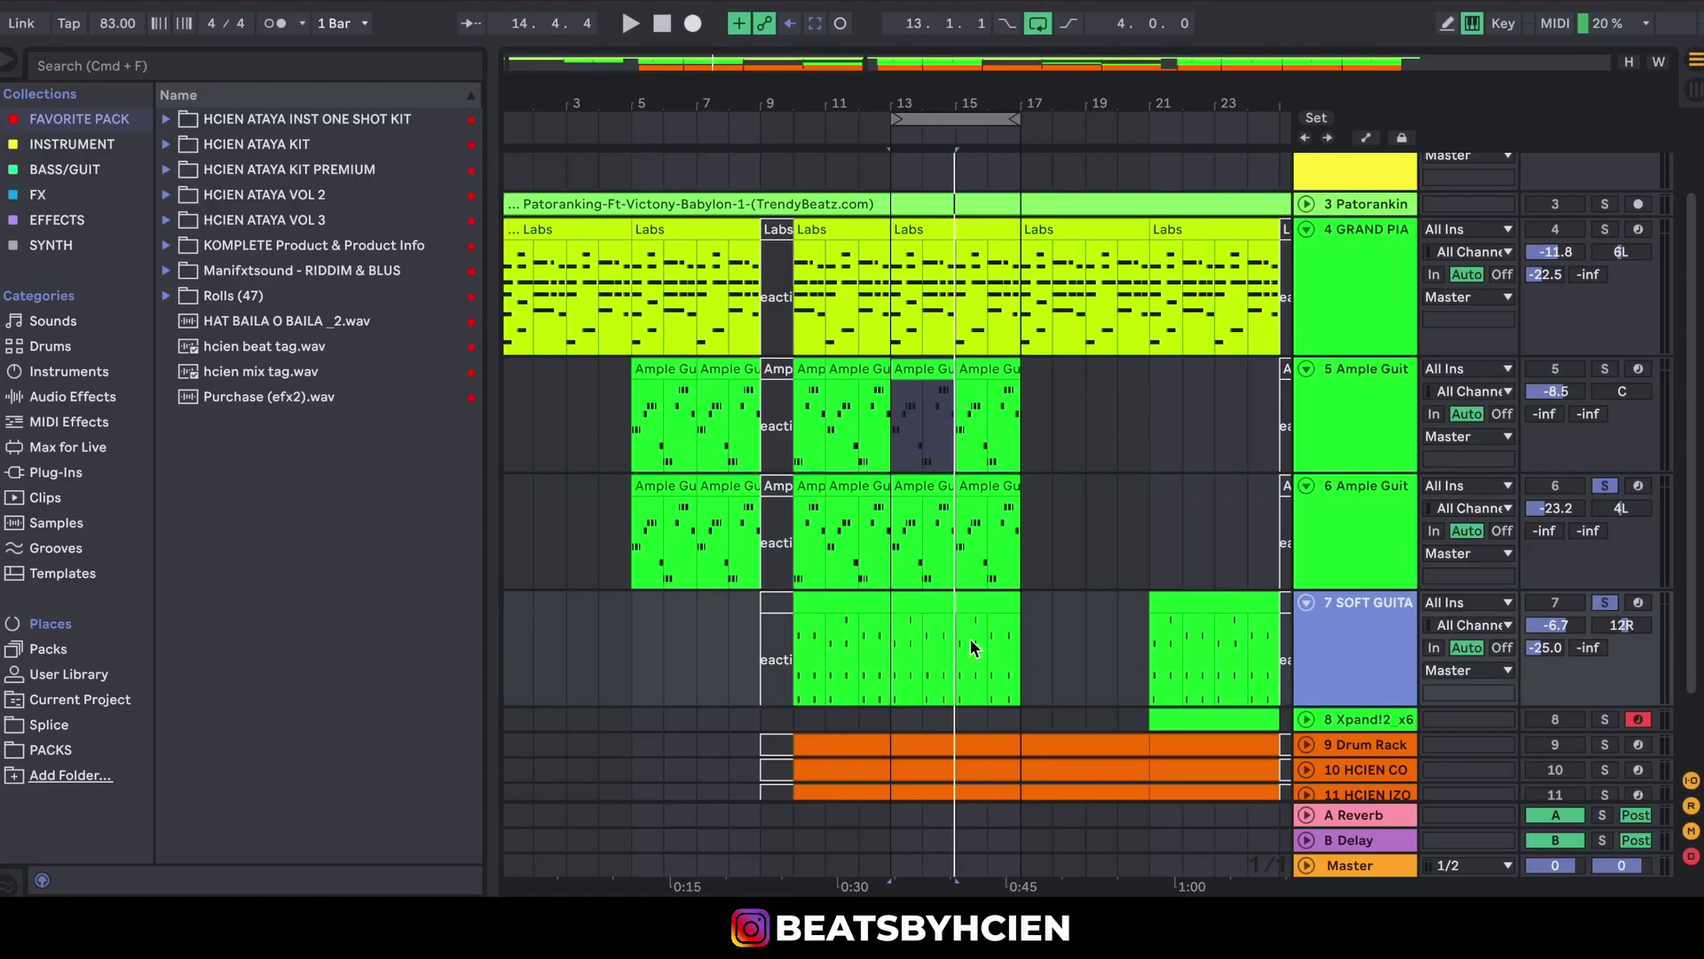
- Open the soft guitar clip before bar 17 on track 7 to examine its notes during playback and return to the arrangement
double_click(927, 597)
left_click_drag(274, 684, 306, 715)
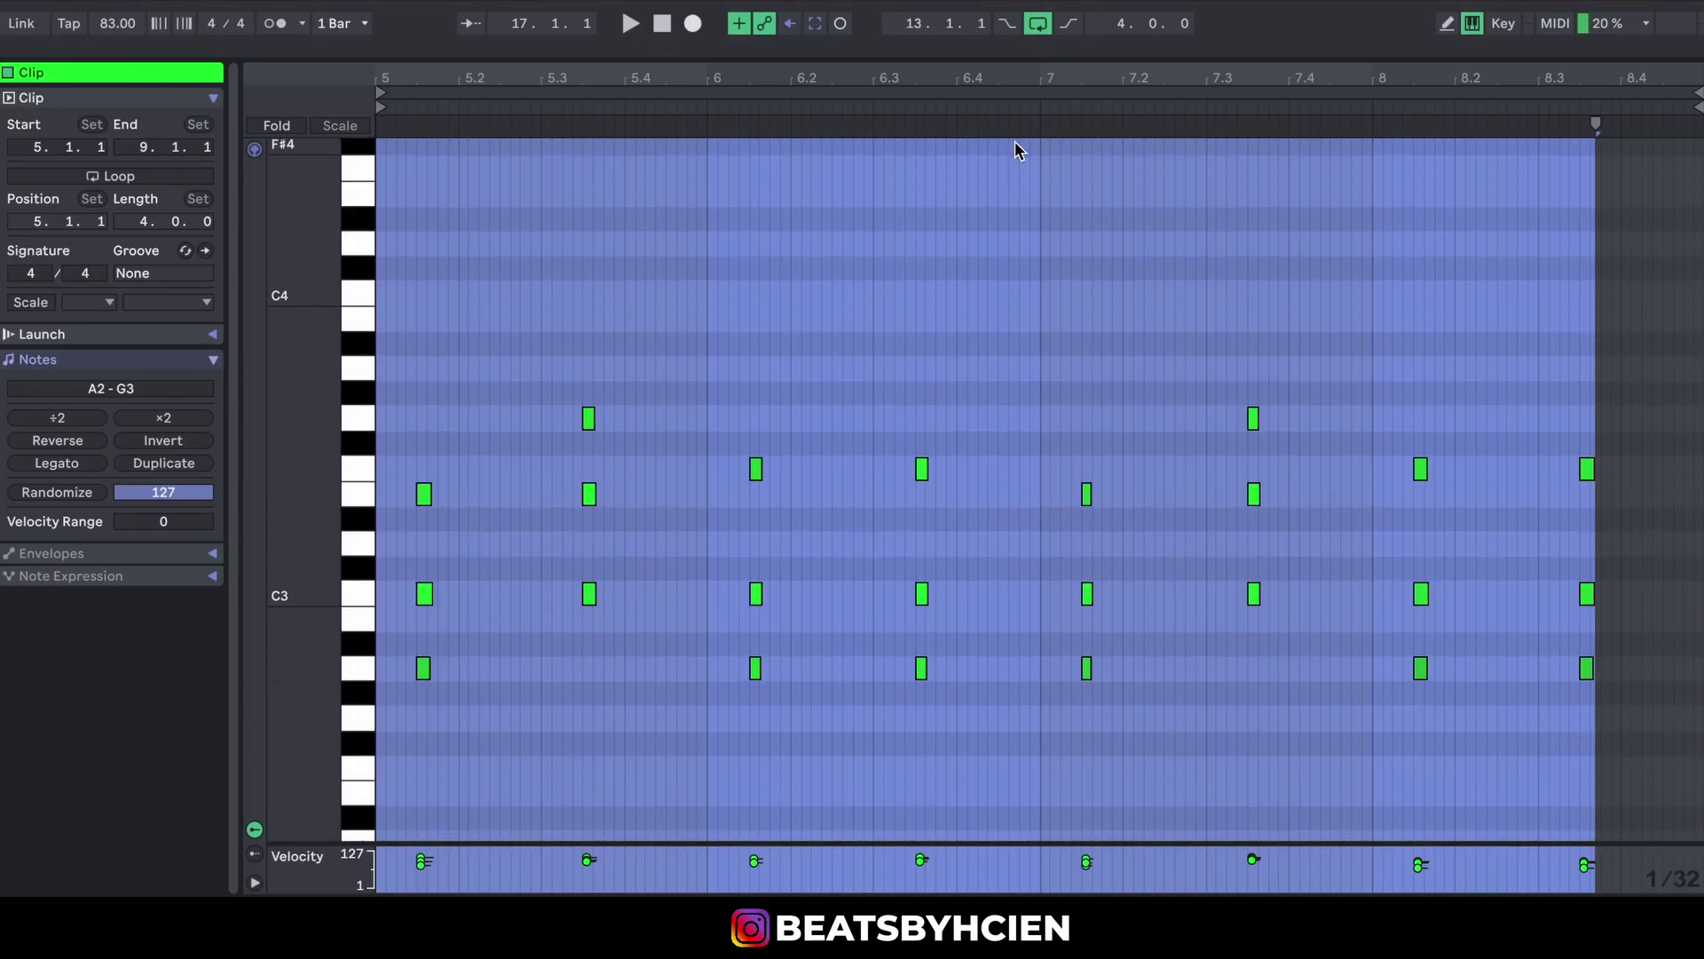
left_click(1054, 216)
key("space")
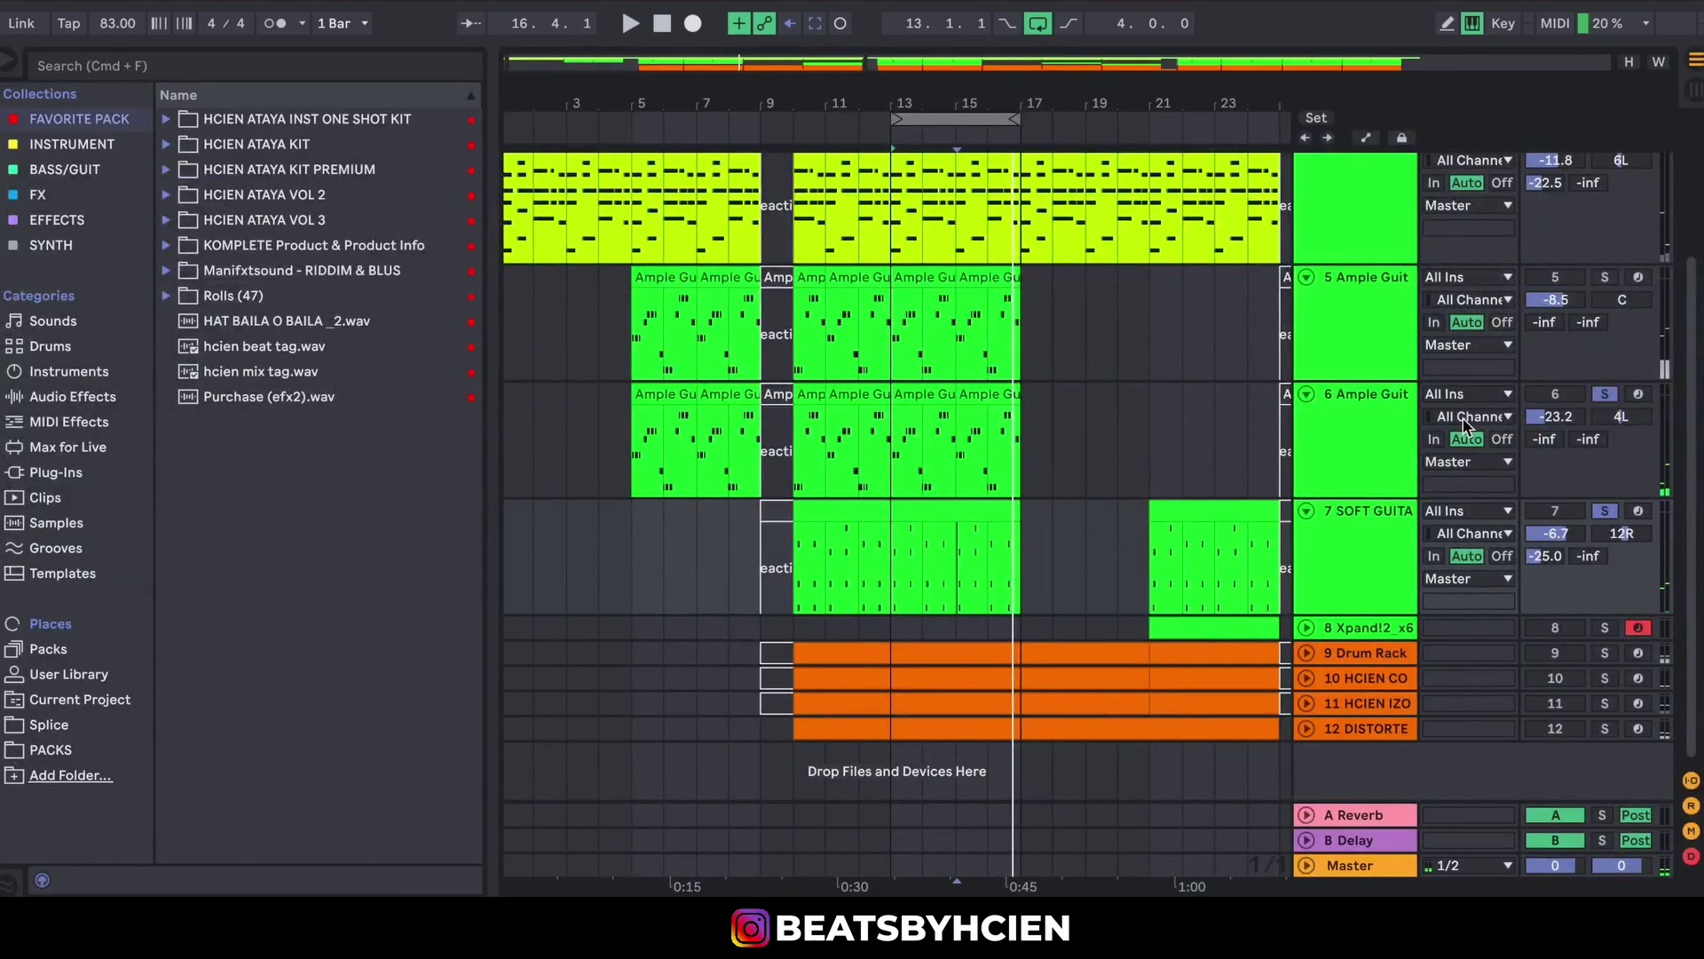
- Expand the Drum Rack track 9 and solo it on its own
left_click(1304, 652)
scroll(1305, 653, "down", 3)
left_click(1347, 620)
key("s")
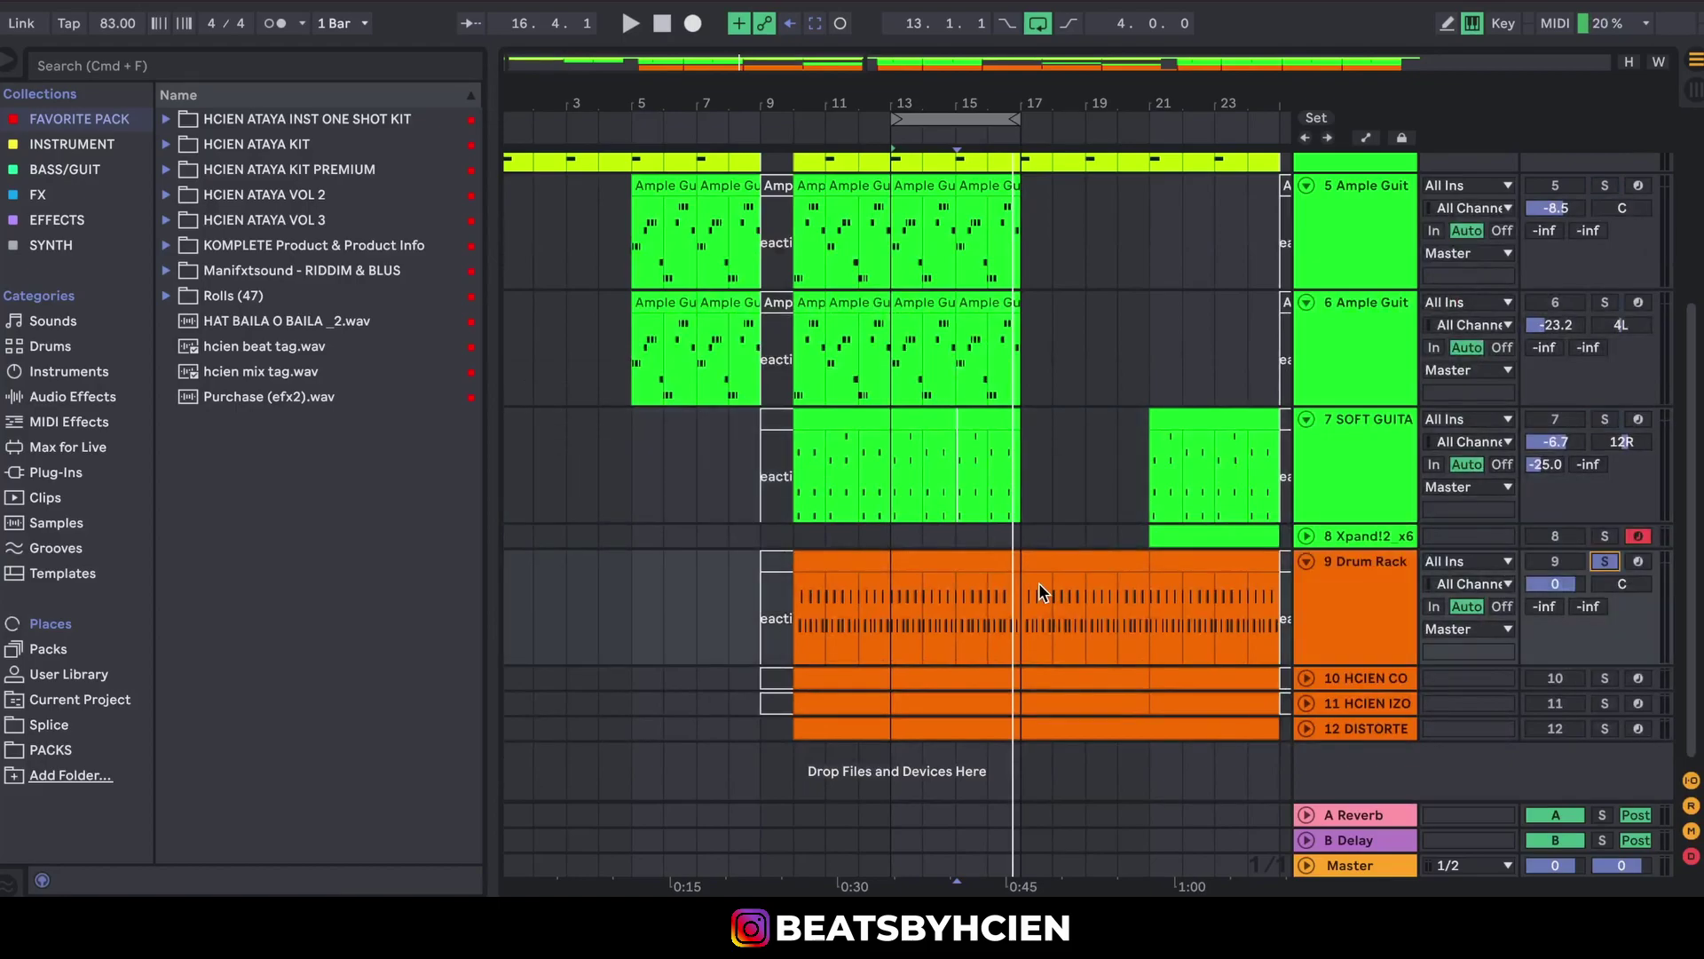
- Open the Drum Rack clip at bar 13 and audition its HCIEN BOOST KICK and HCIEN BED REEM patterns
double_click(954, 561)
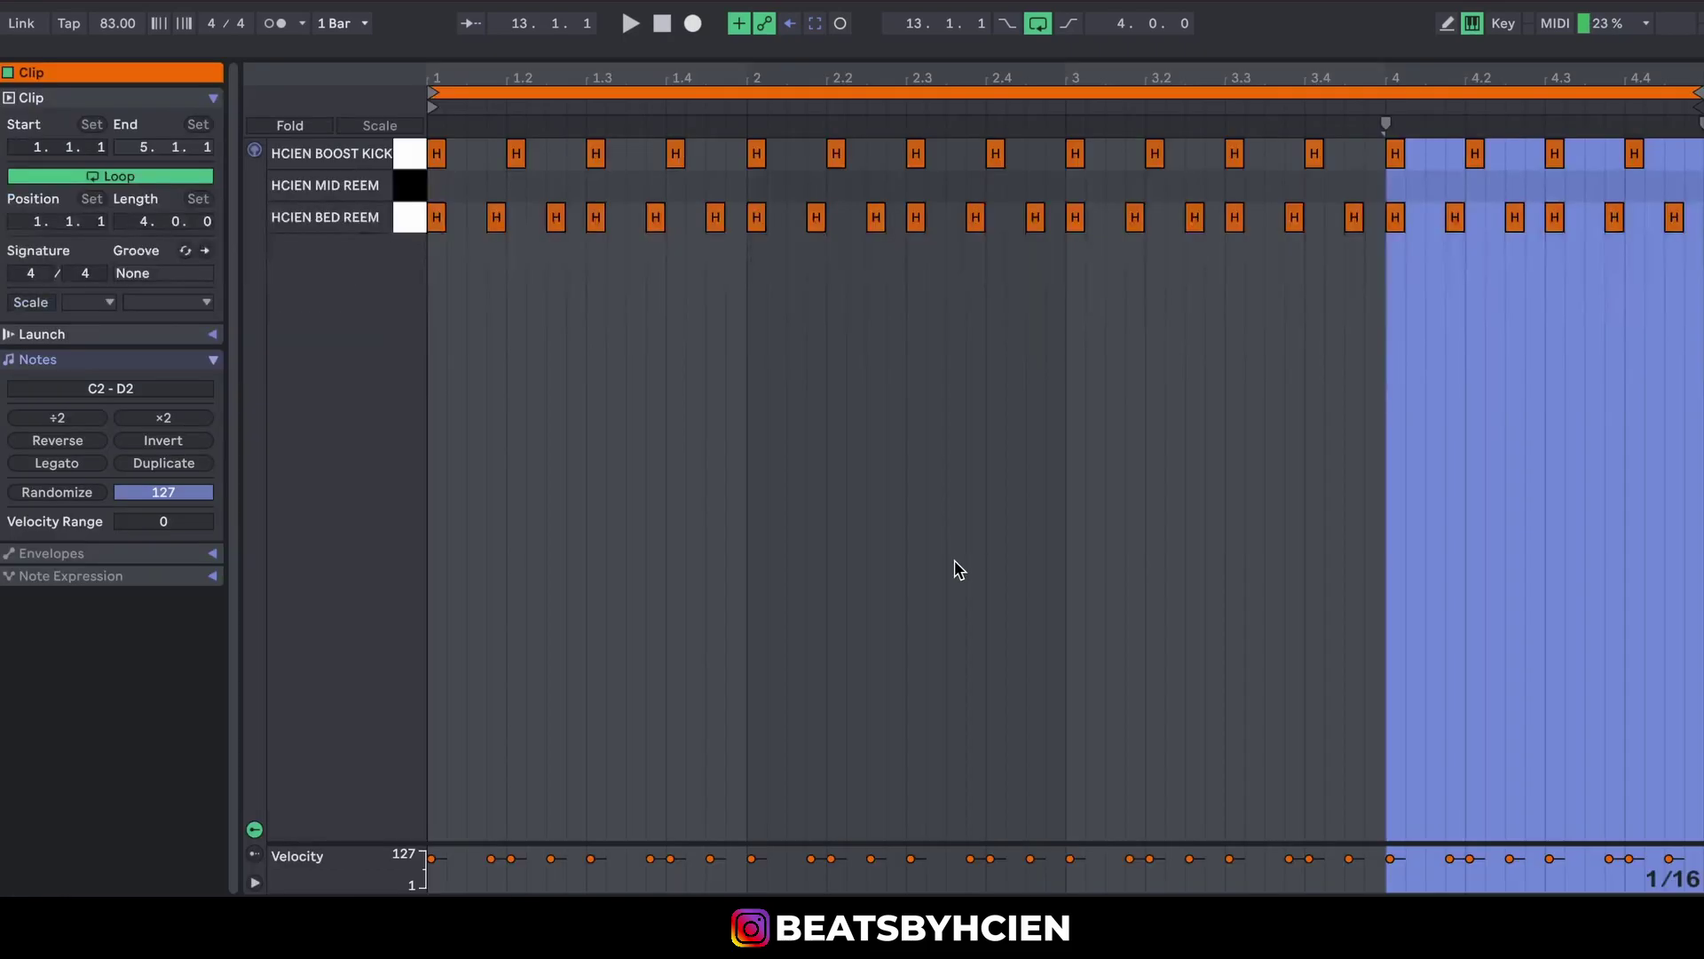
left_click(396, 162)
left_click(411, 218)
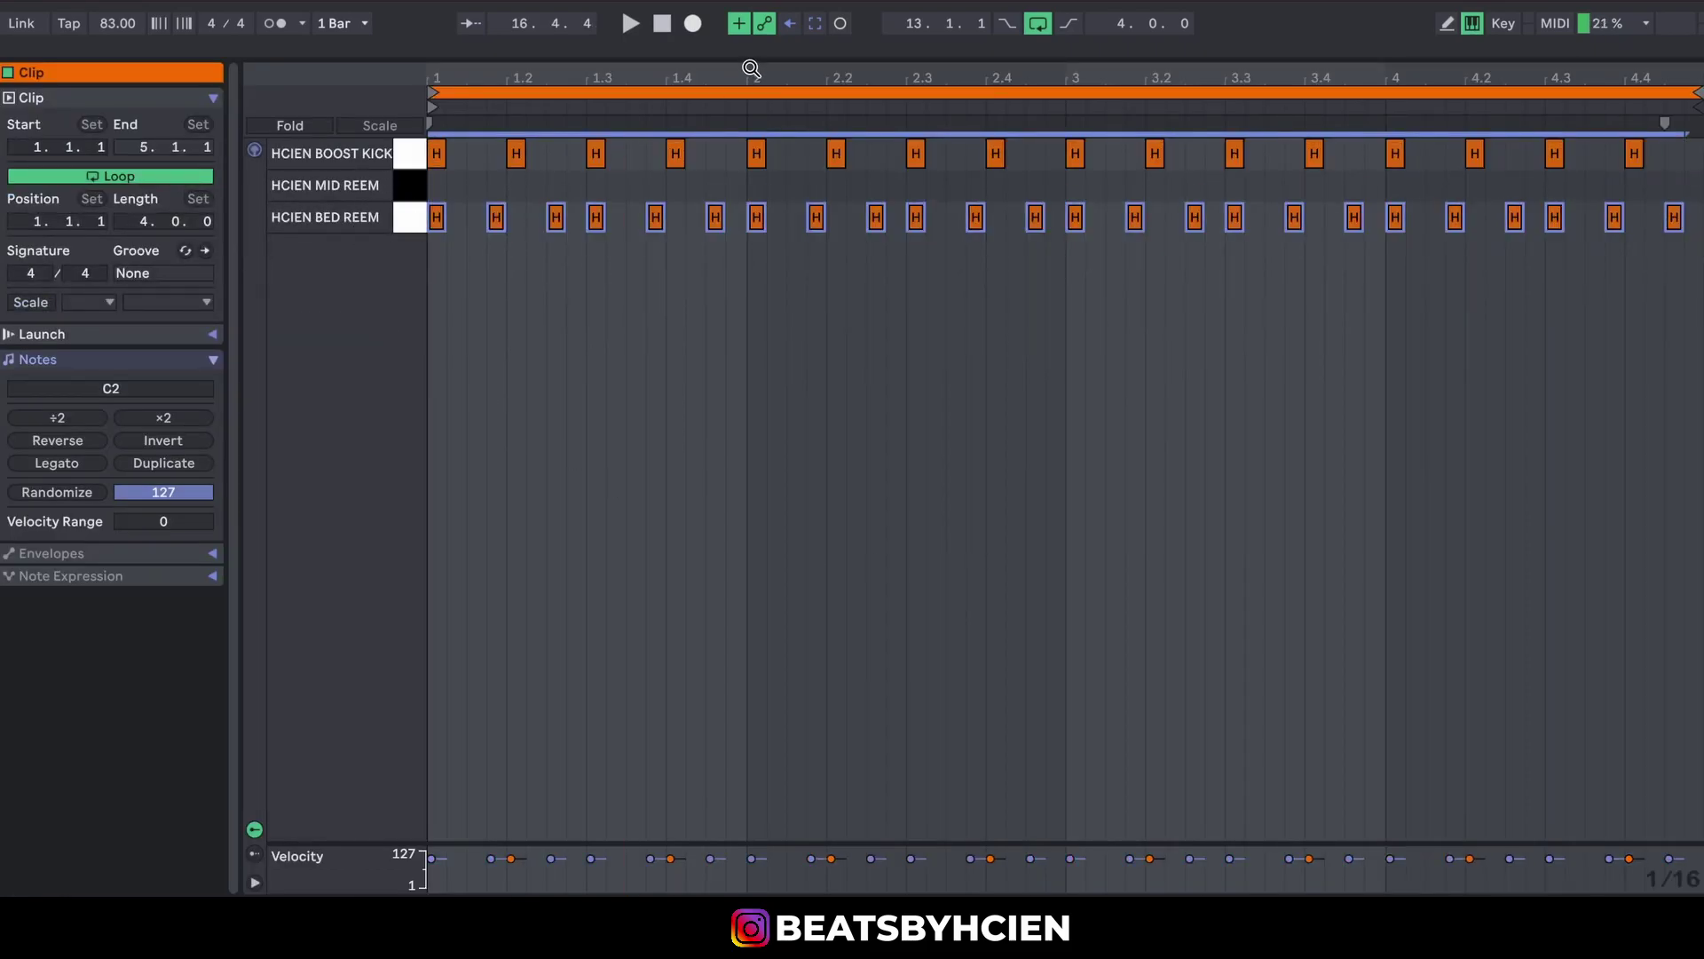
key("super+alt+l")
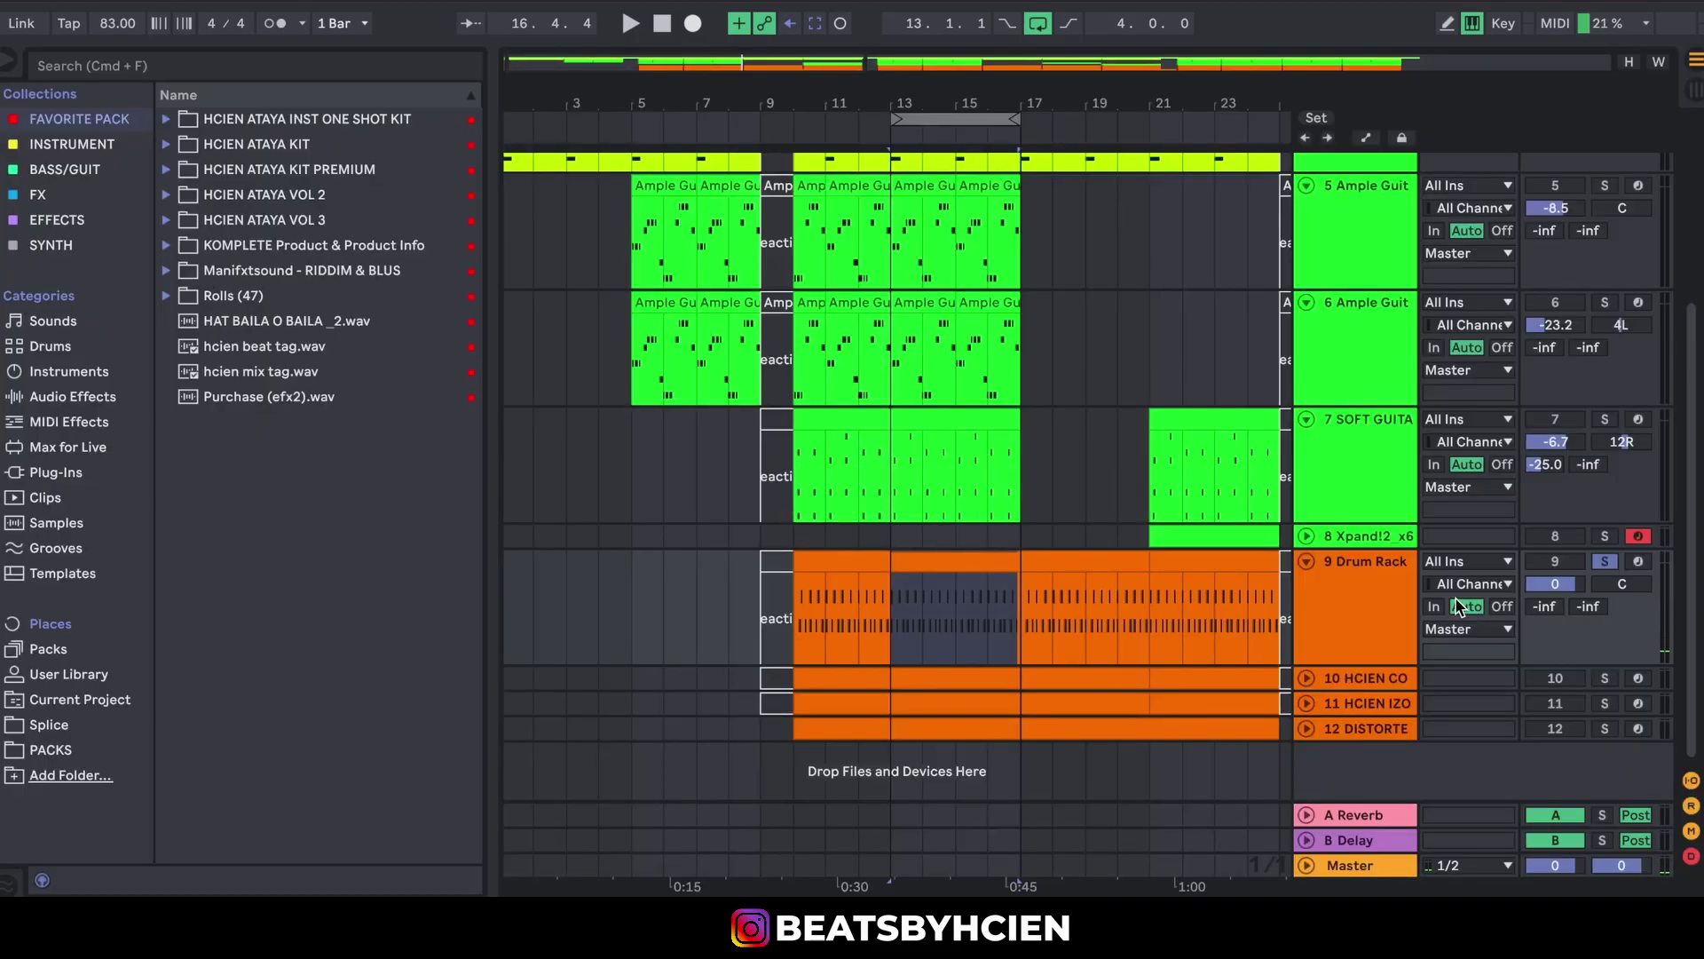
double_click(930, 624)
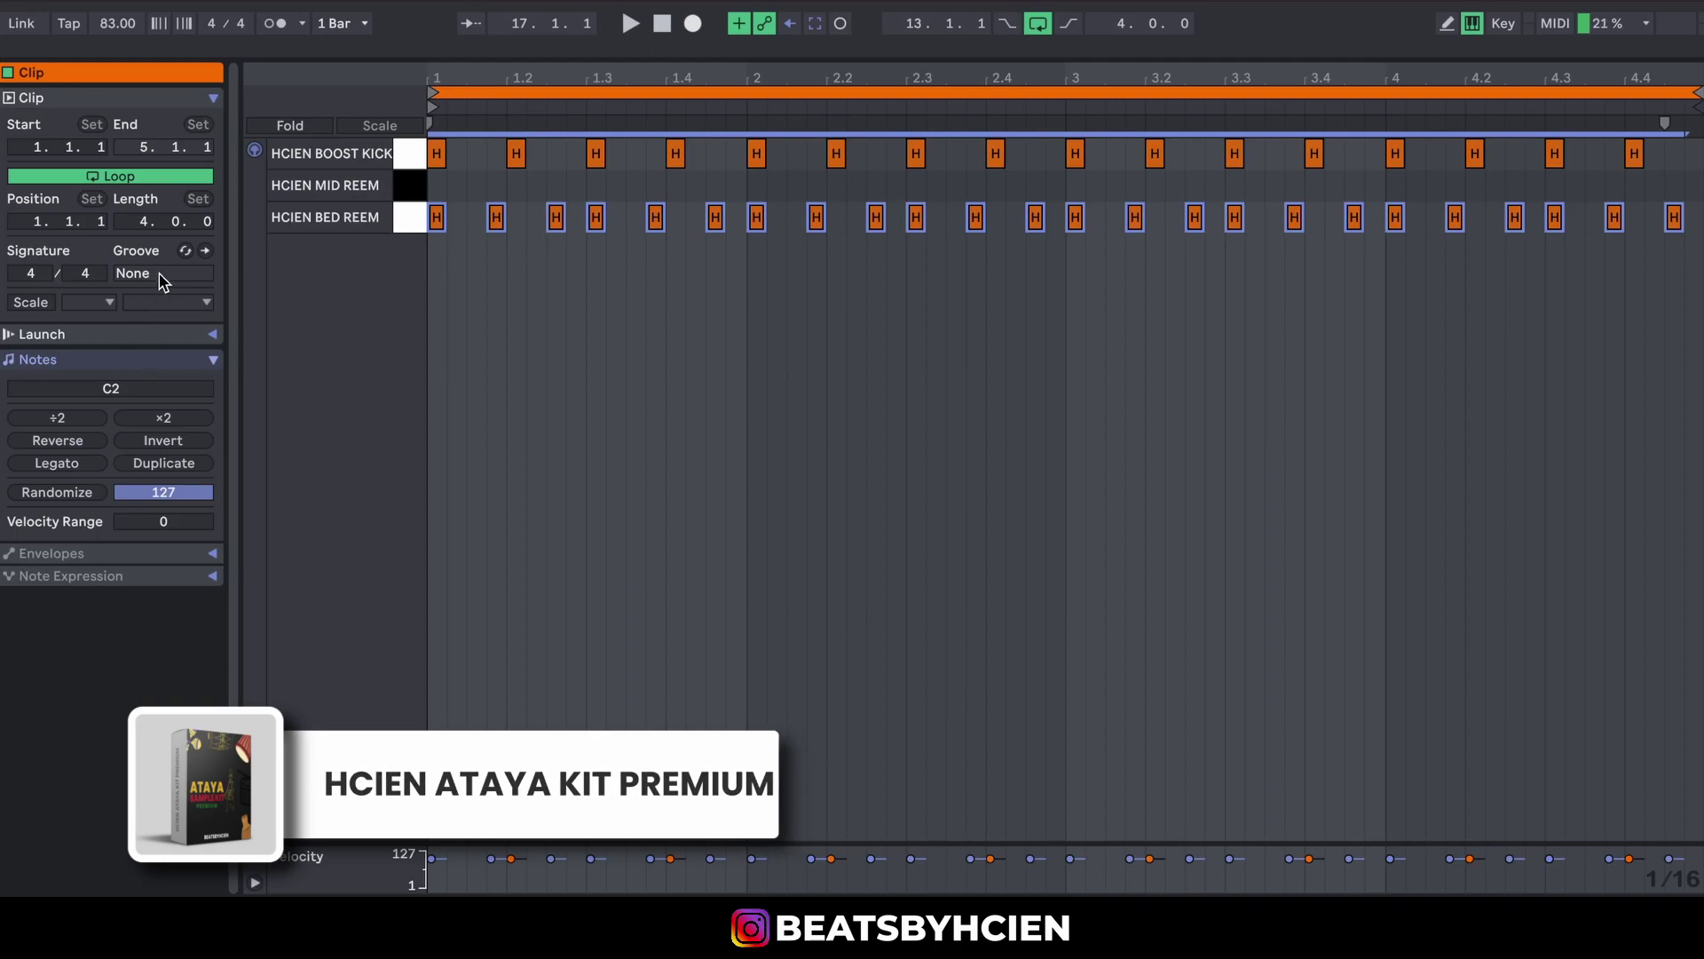
left_click(526, 418)
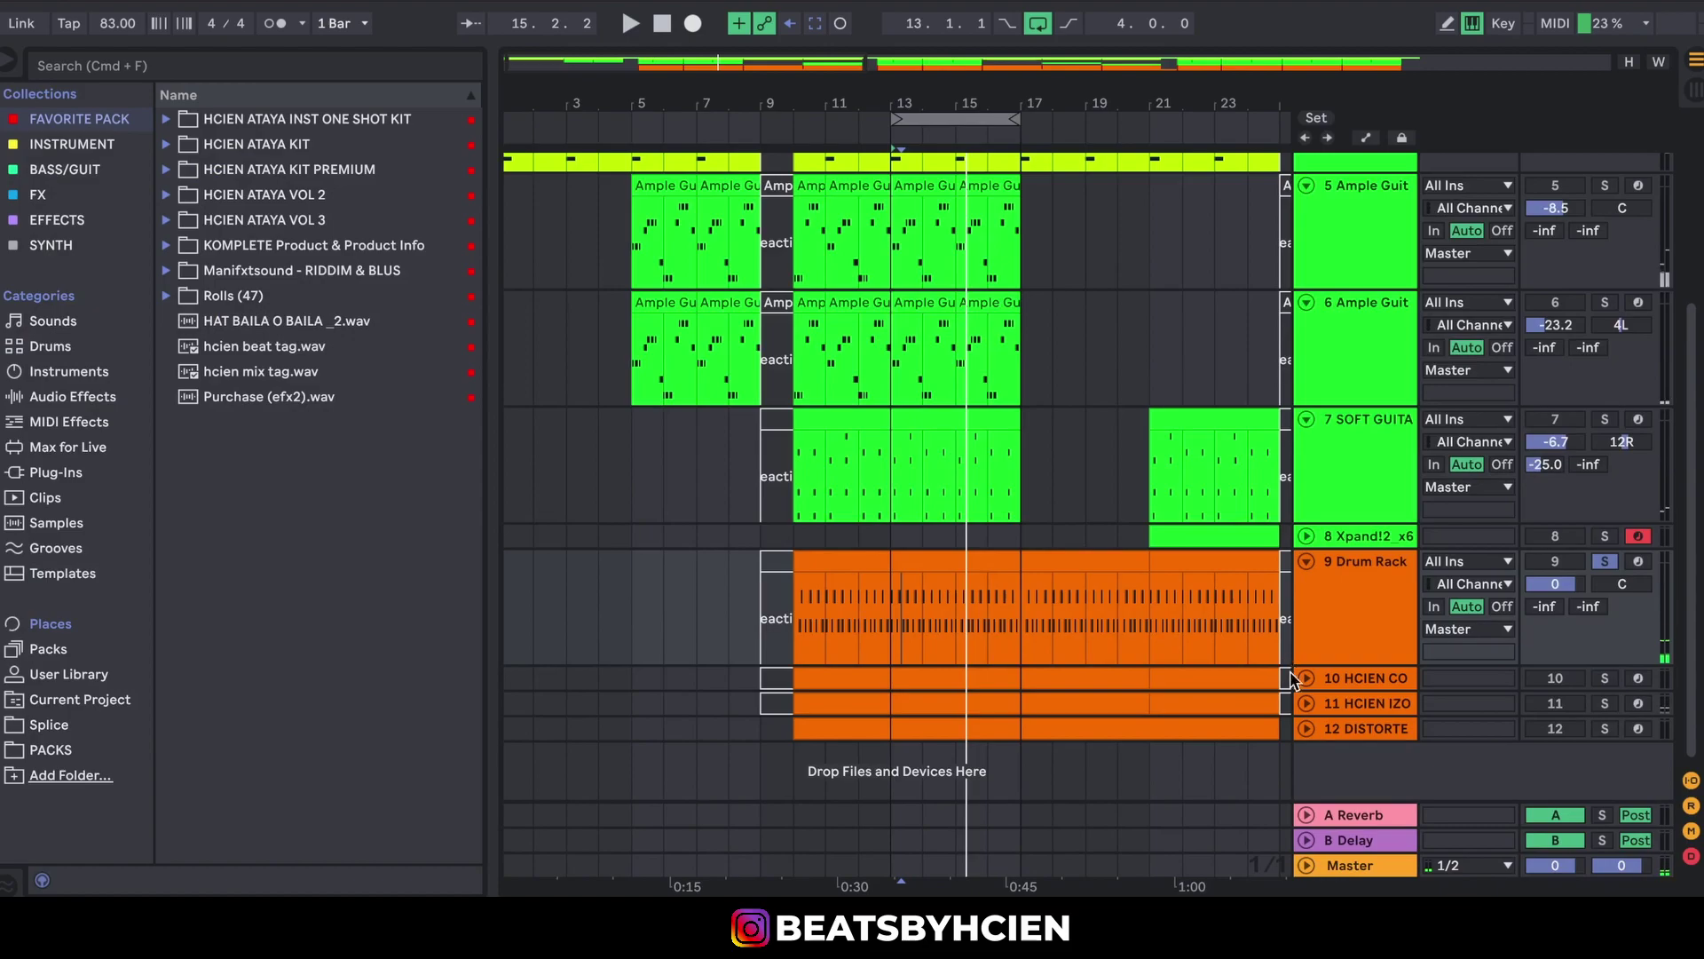
- Expand and solo track 10 alongside the Drum Rack, then play its bar 10 clip to review the F3 and E2 notes
left_click(1307, 678)
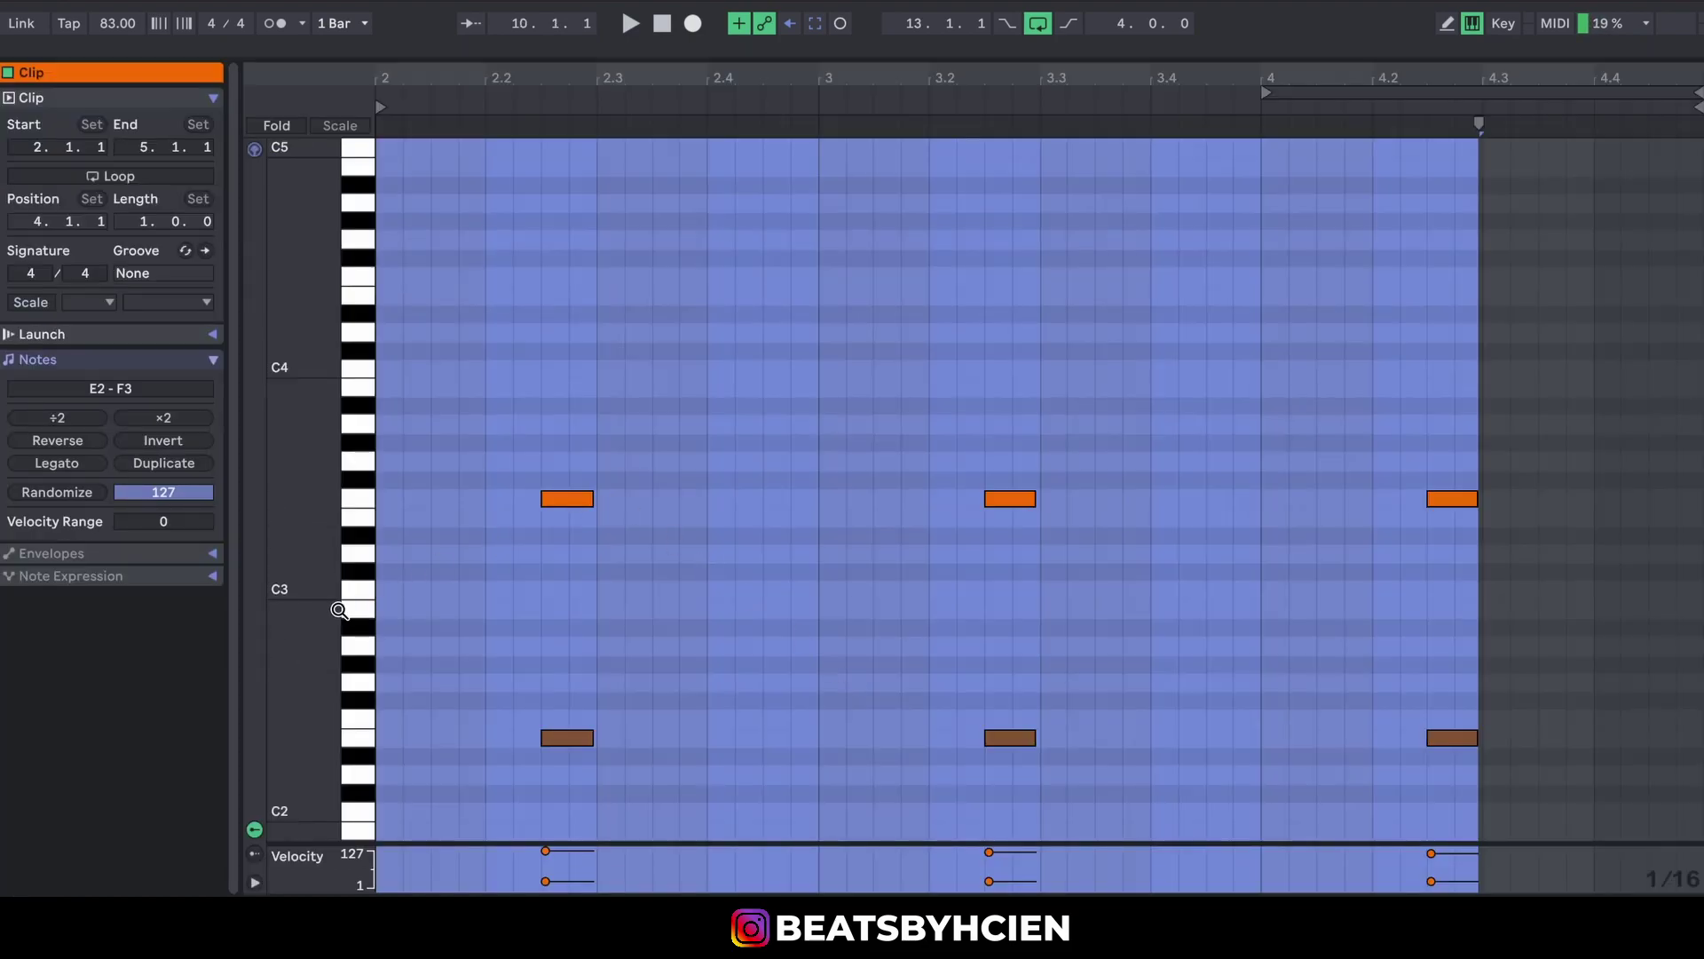
left_click_drag(340, 610, 381, 527)
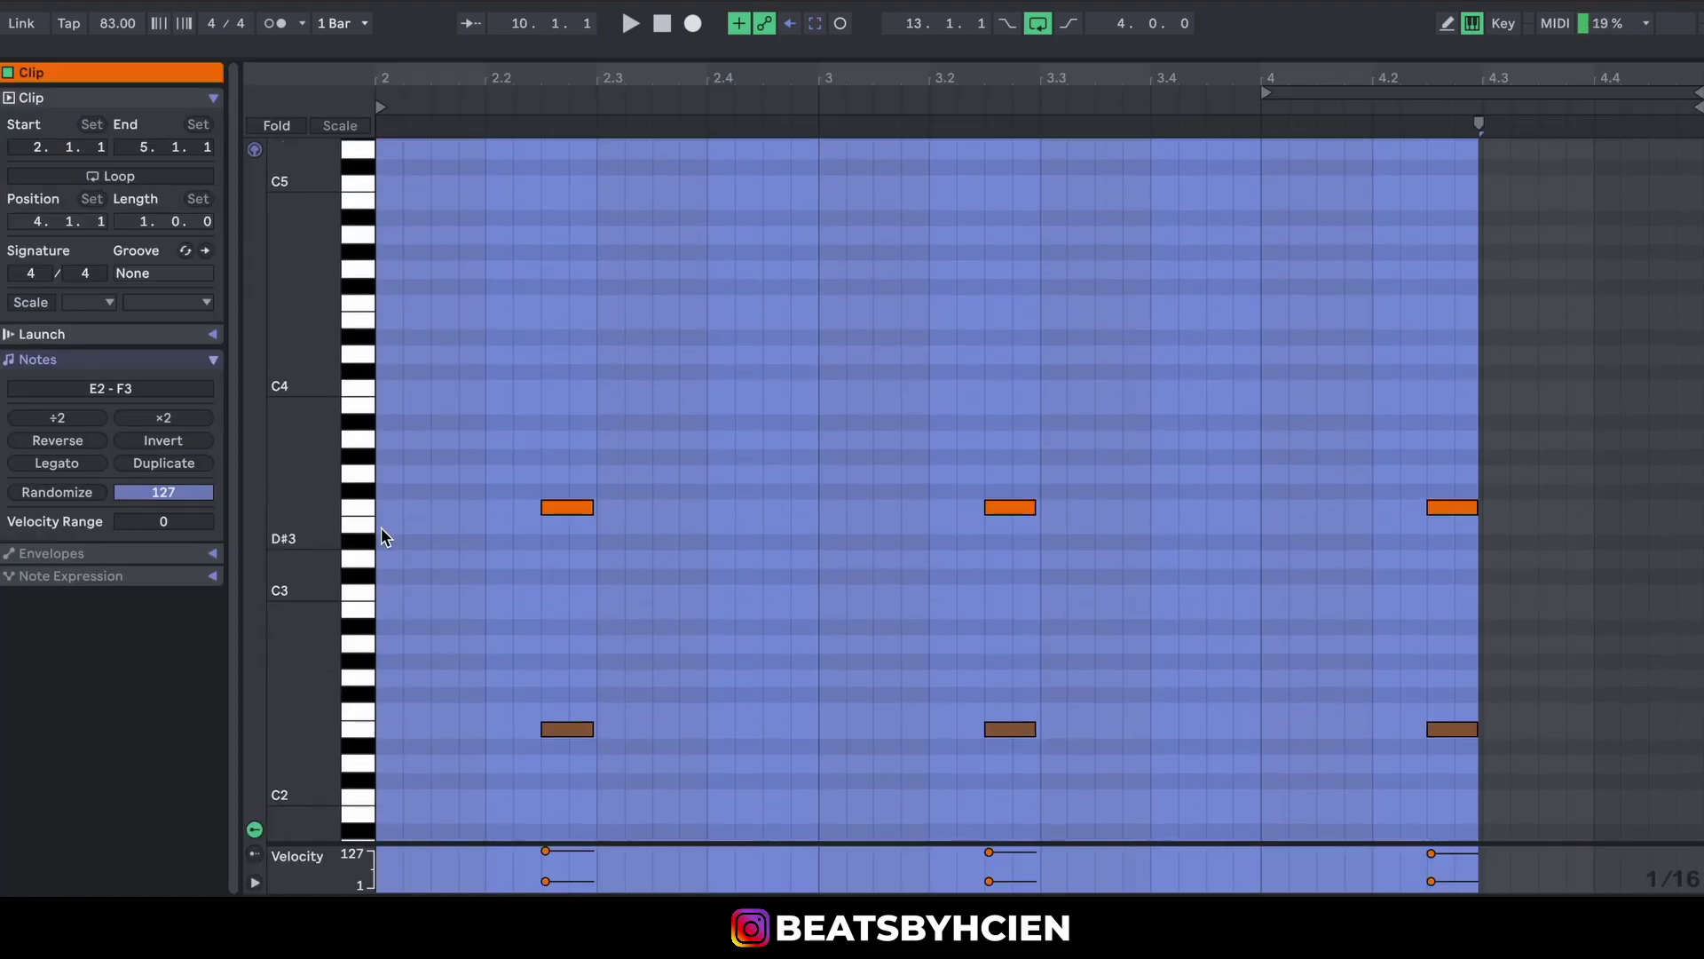
left_click(356, 506)
left_click(364, 739)
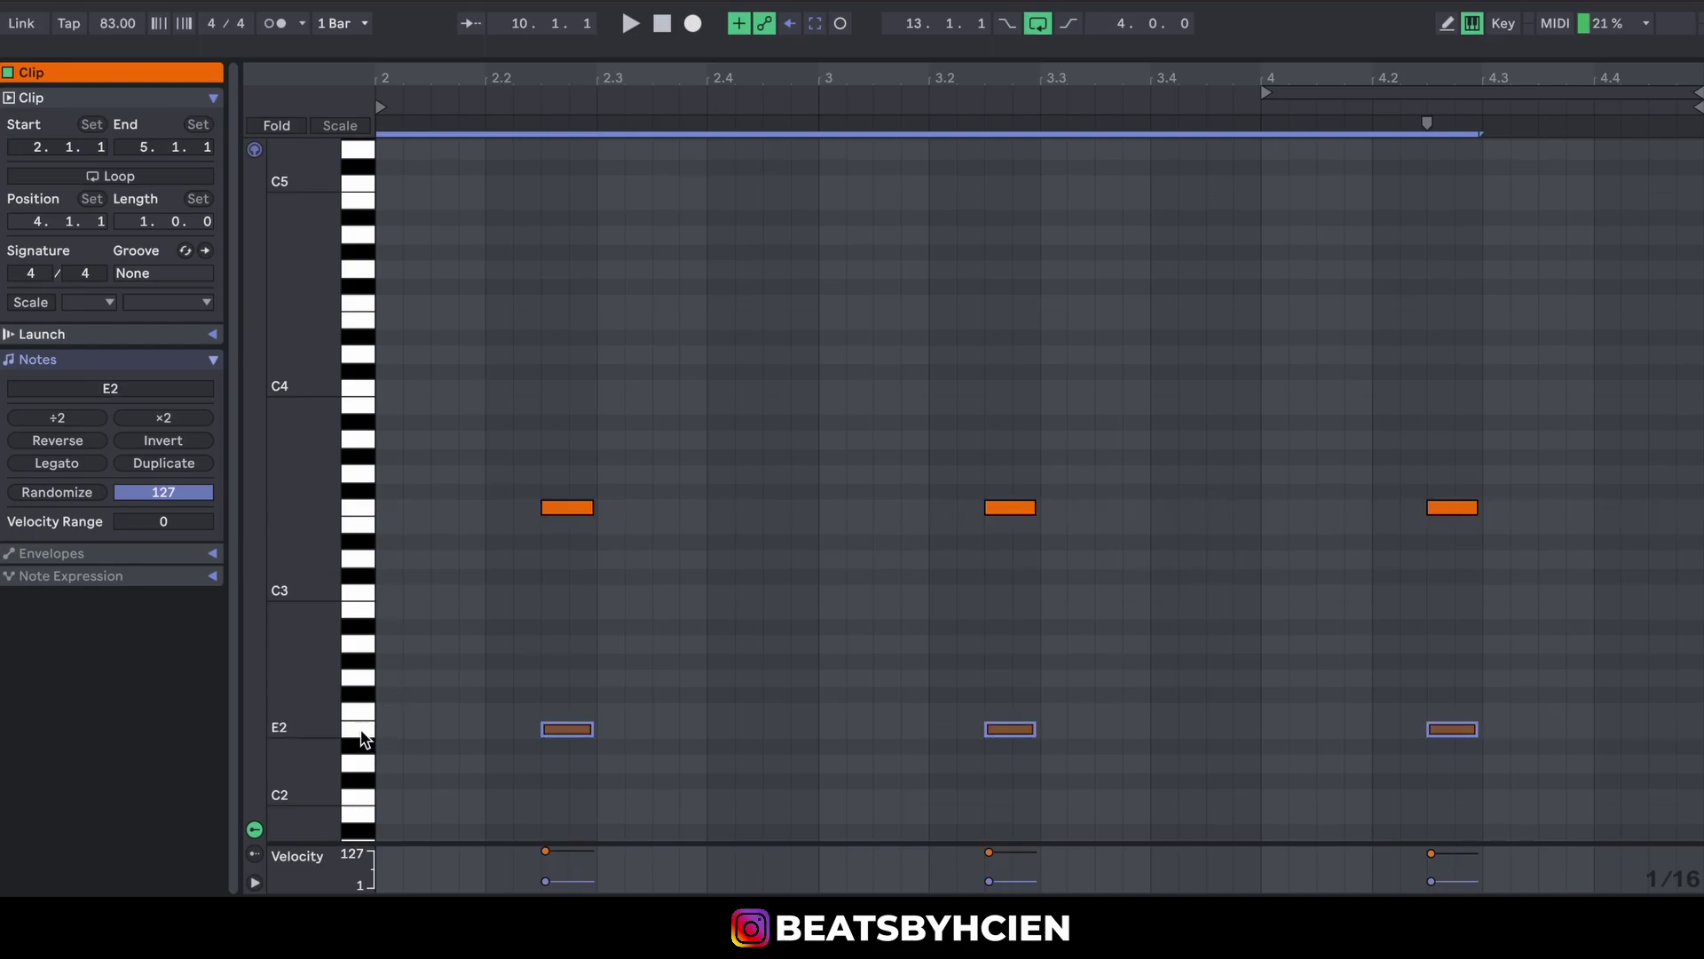
key("space")
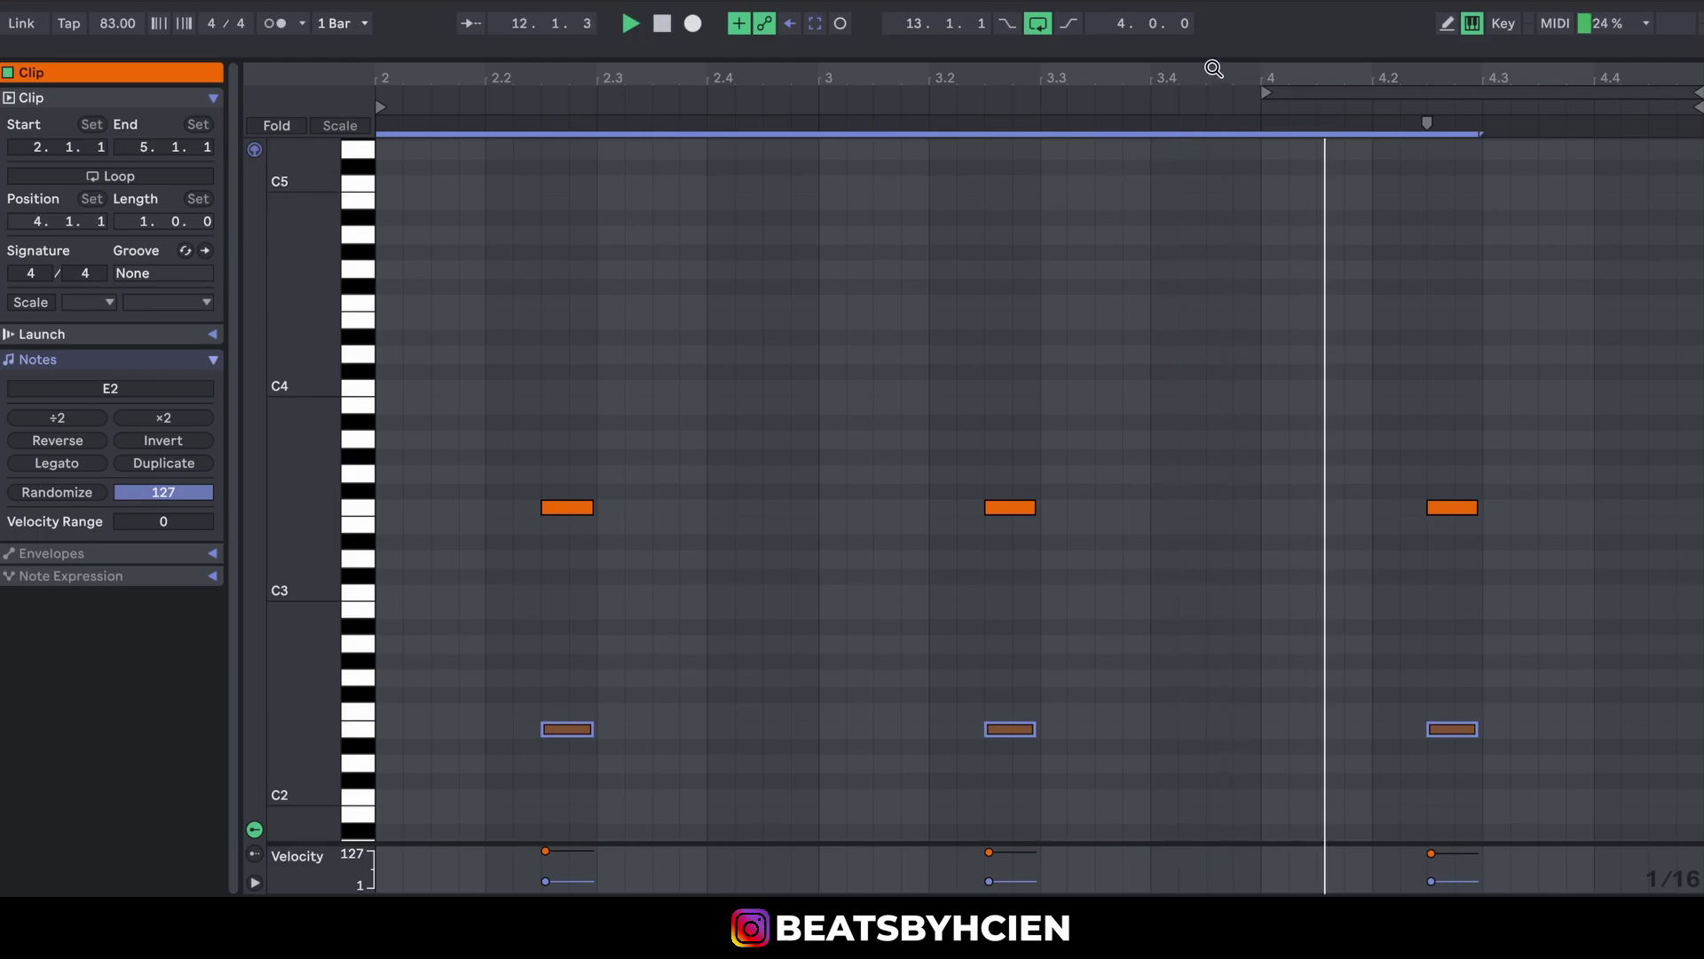
key("space")
key("super+alt+l")
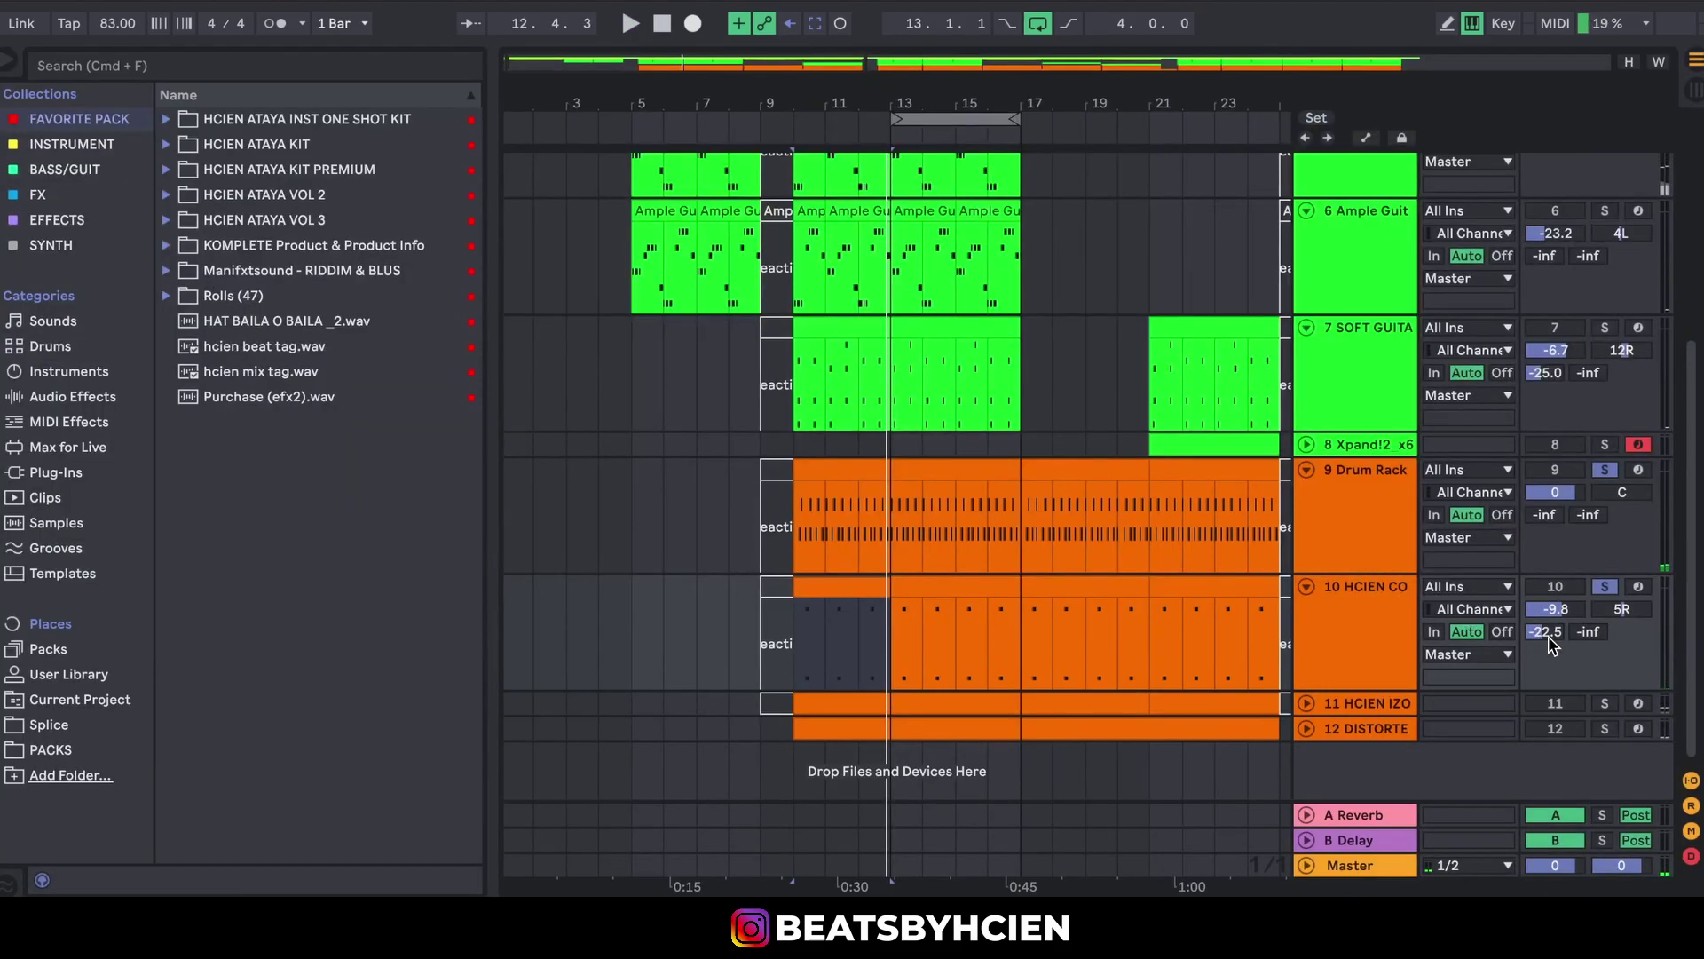
- Expand and solo the HCIEN IZO SNR track 11 with the drums, and open its bar 13 clip to examine the C3 pattern
left_click(1308, 704)
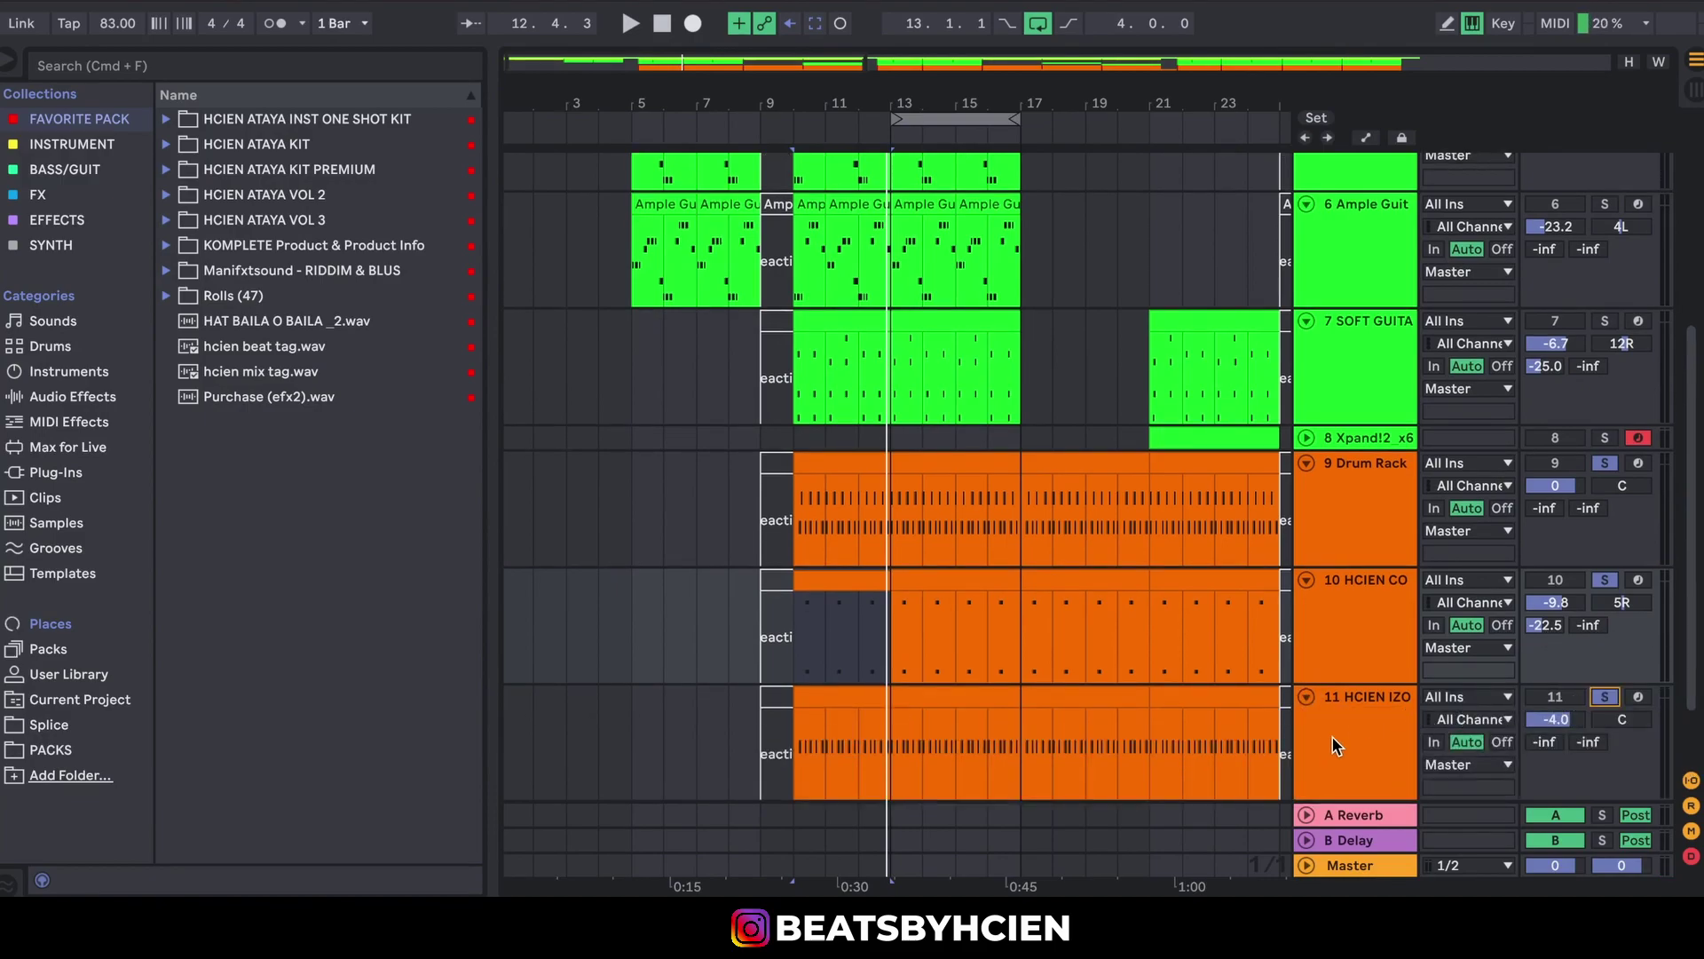
double_click(1346, 746)
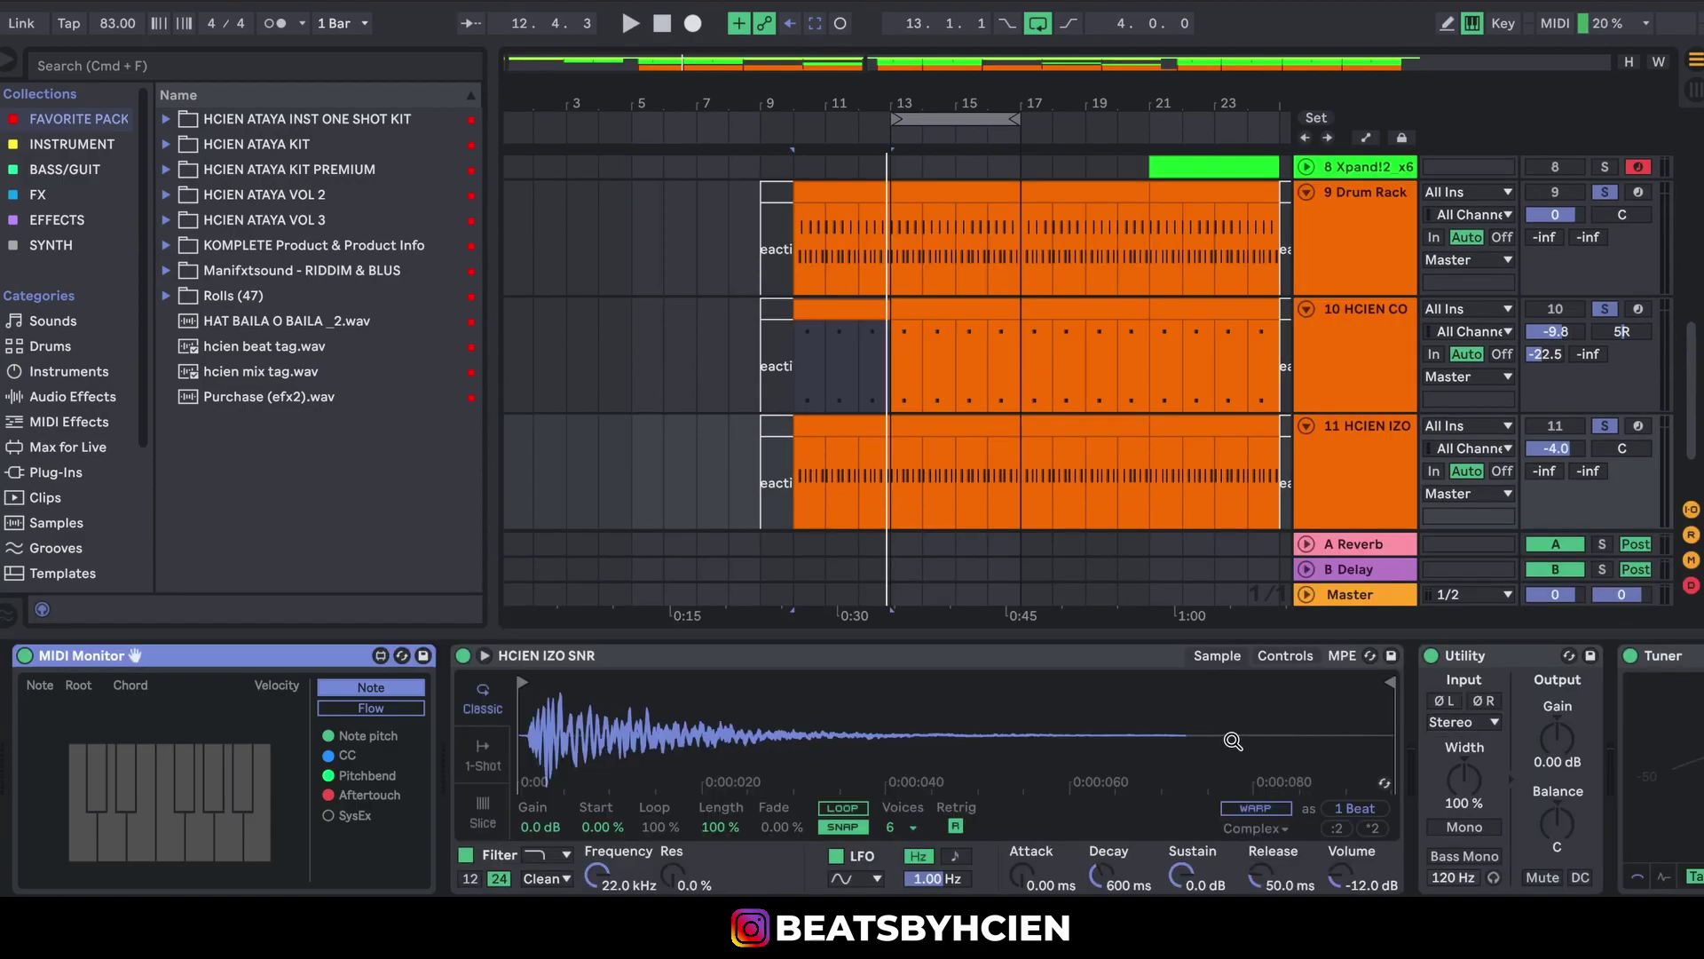
left_click(955, 635)
double_click(952, 615)
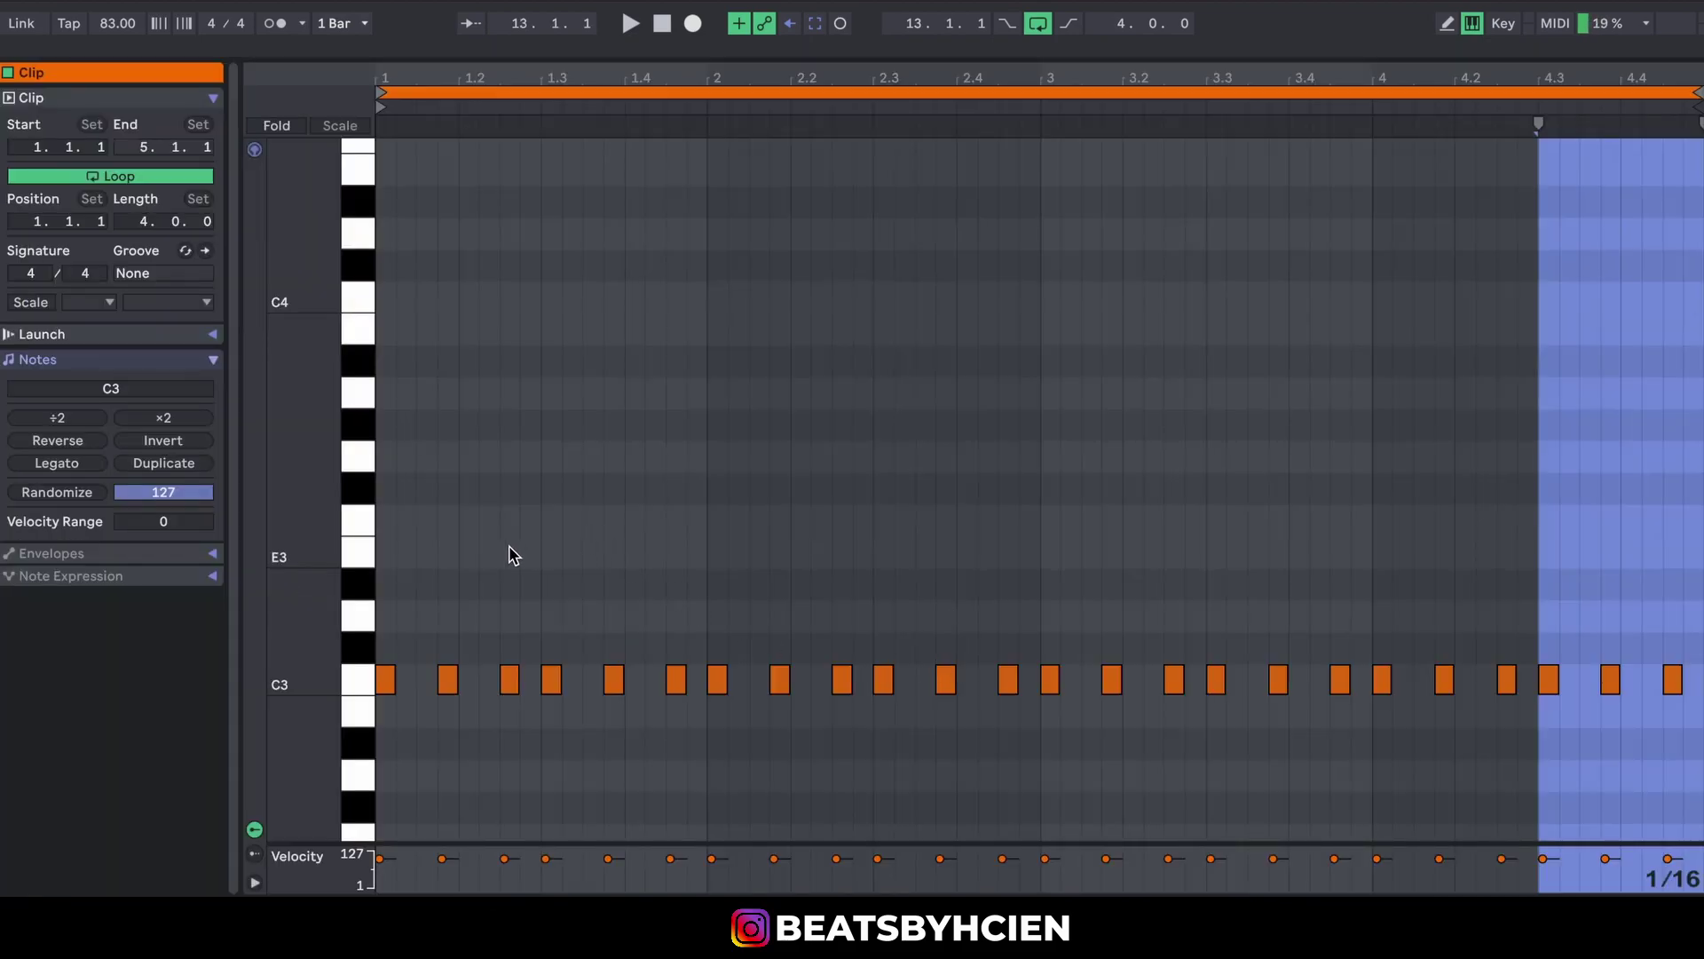
left_click_drag(323, 590, 296, 589)
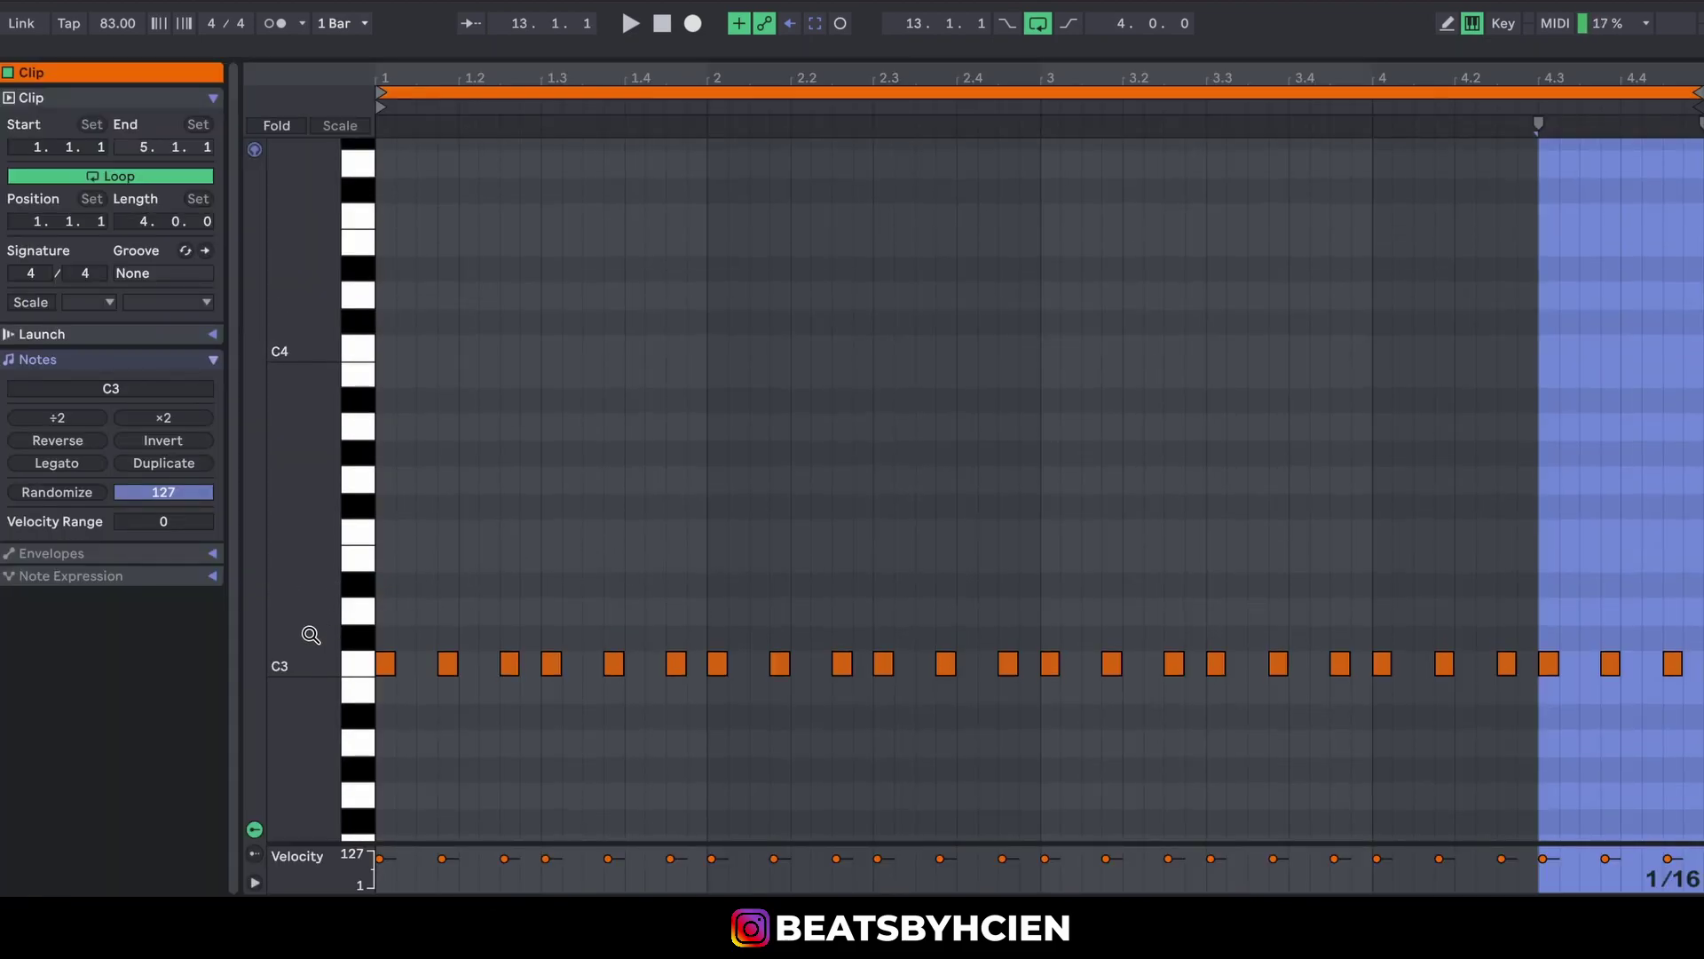
scroll(351, 644, "down", 2)
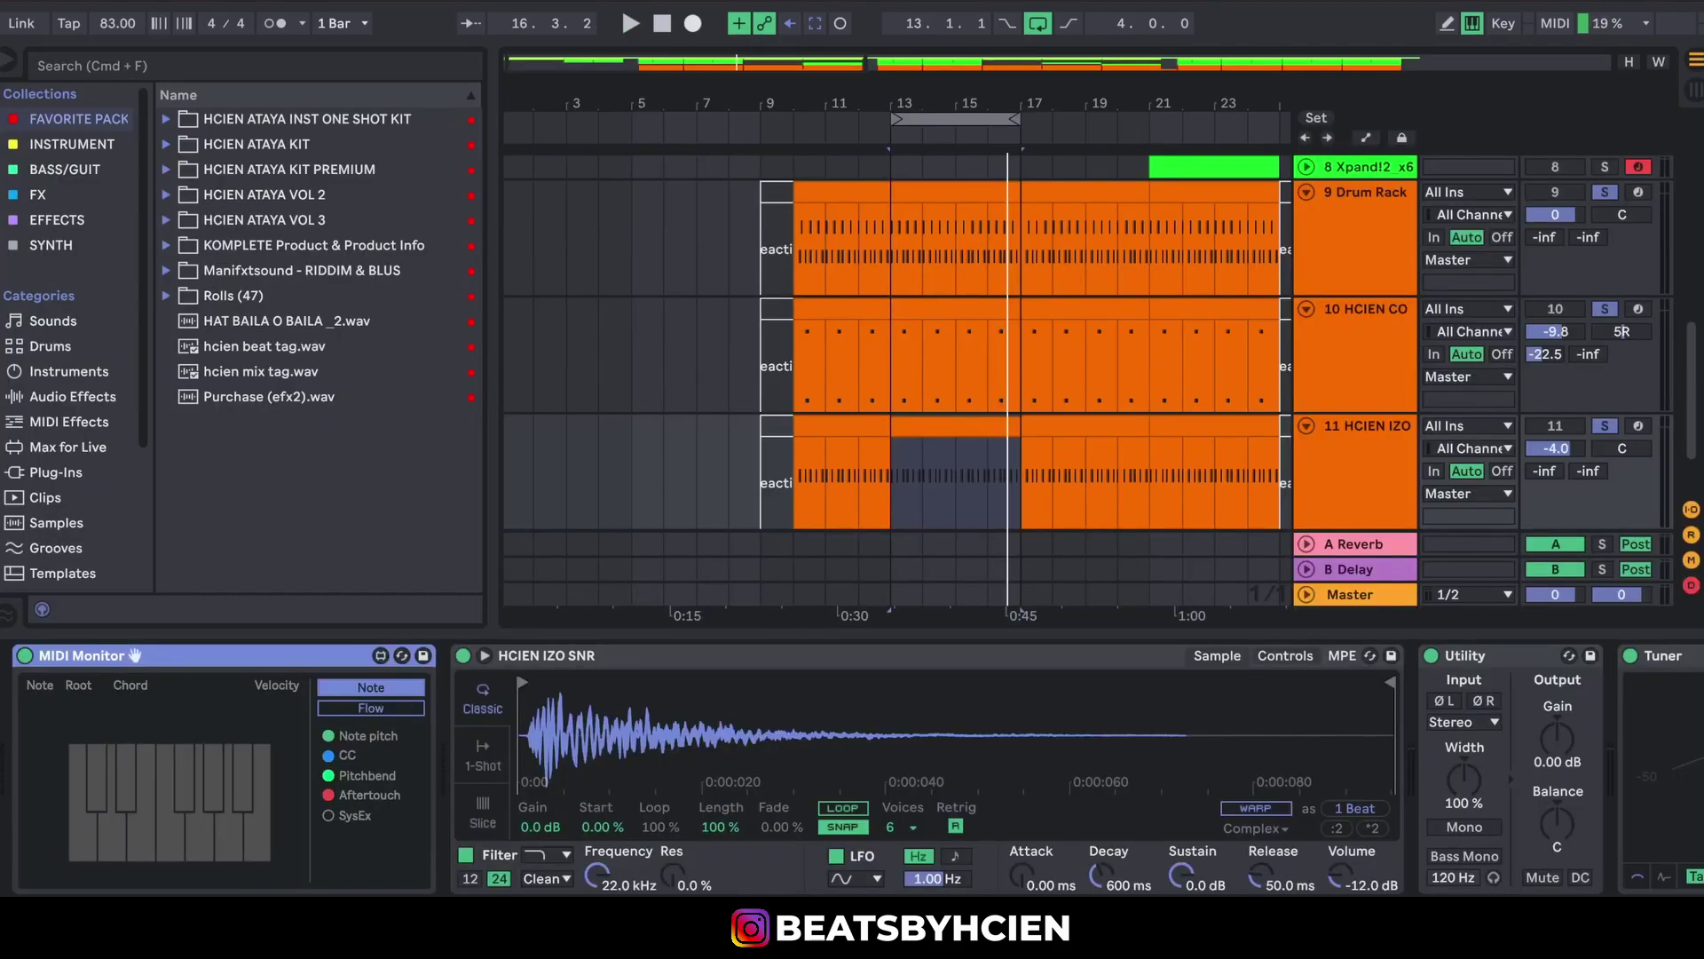
- Solo track 11 alone, compare its snare with Smack Attack bypassed and enabled, and close the plug-in and device chain
scroll(852, 768, "right", 8)
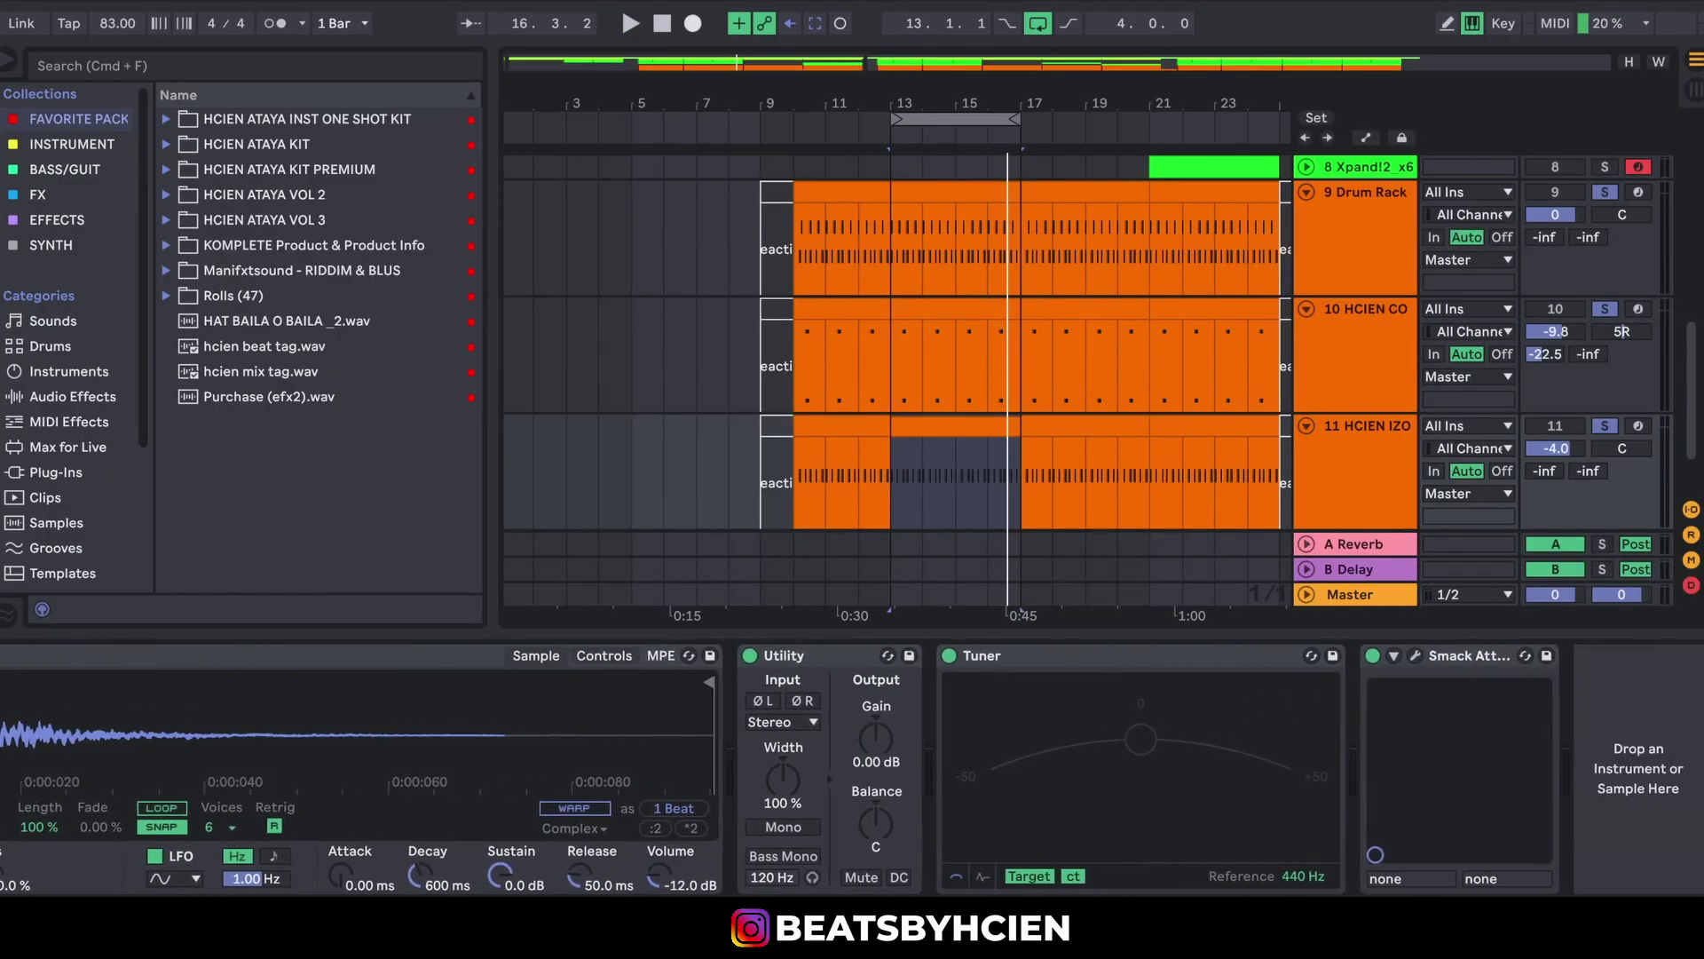
left_click(1415, 657)
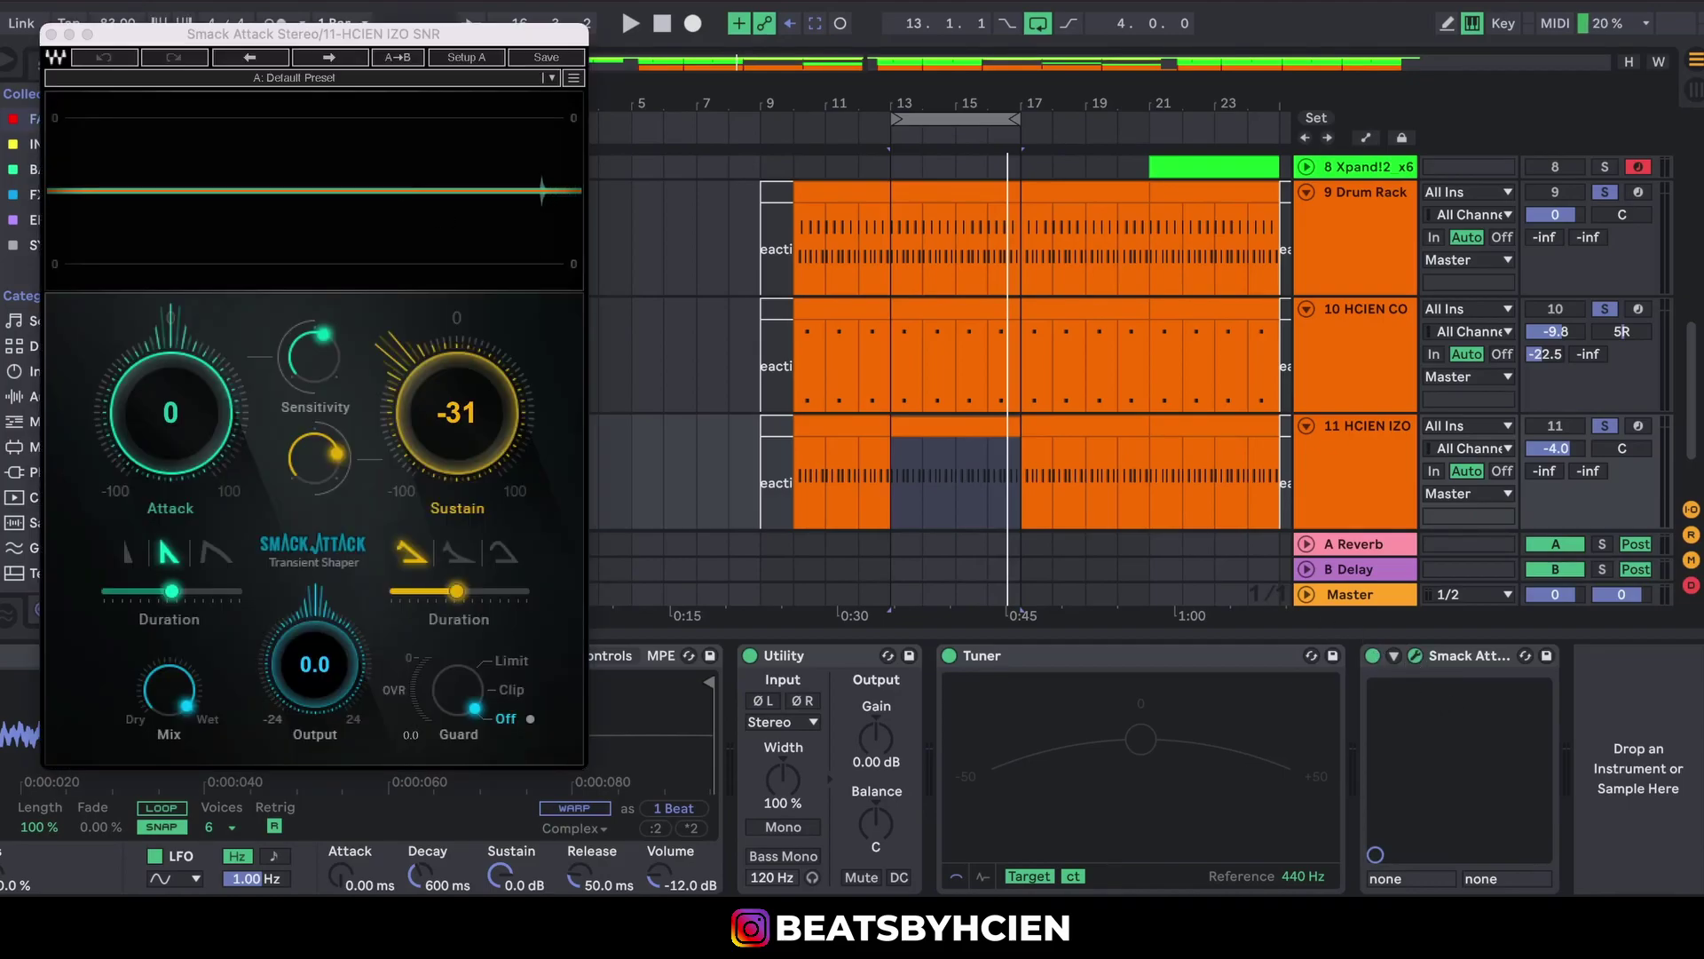
left_click_drag(311, 32, 876, 40)
left_click(1376, 658)
left_click(1605, 426)
key("space")
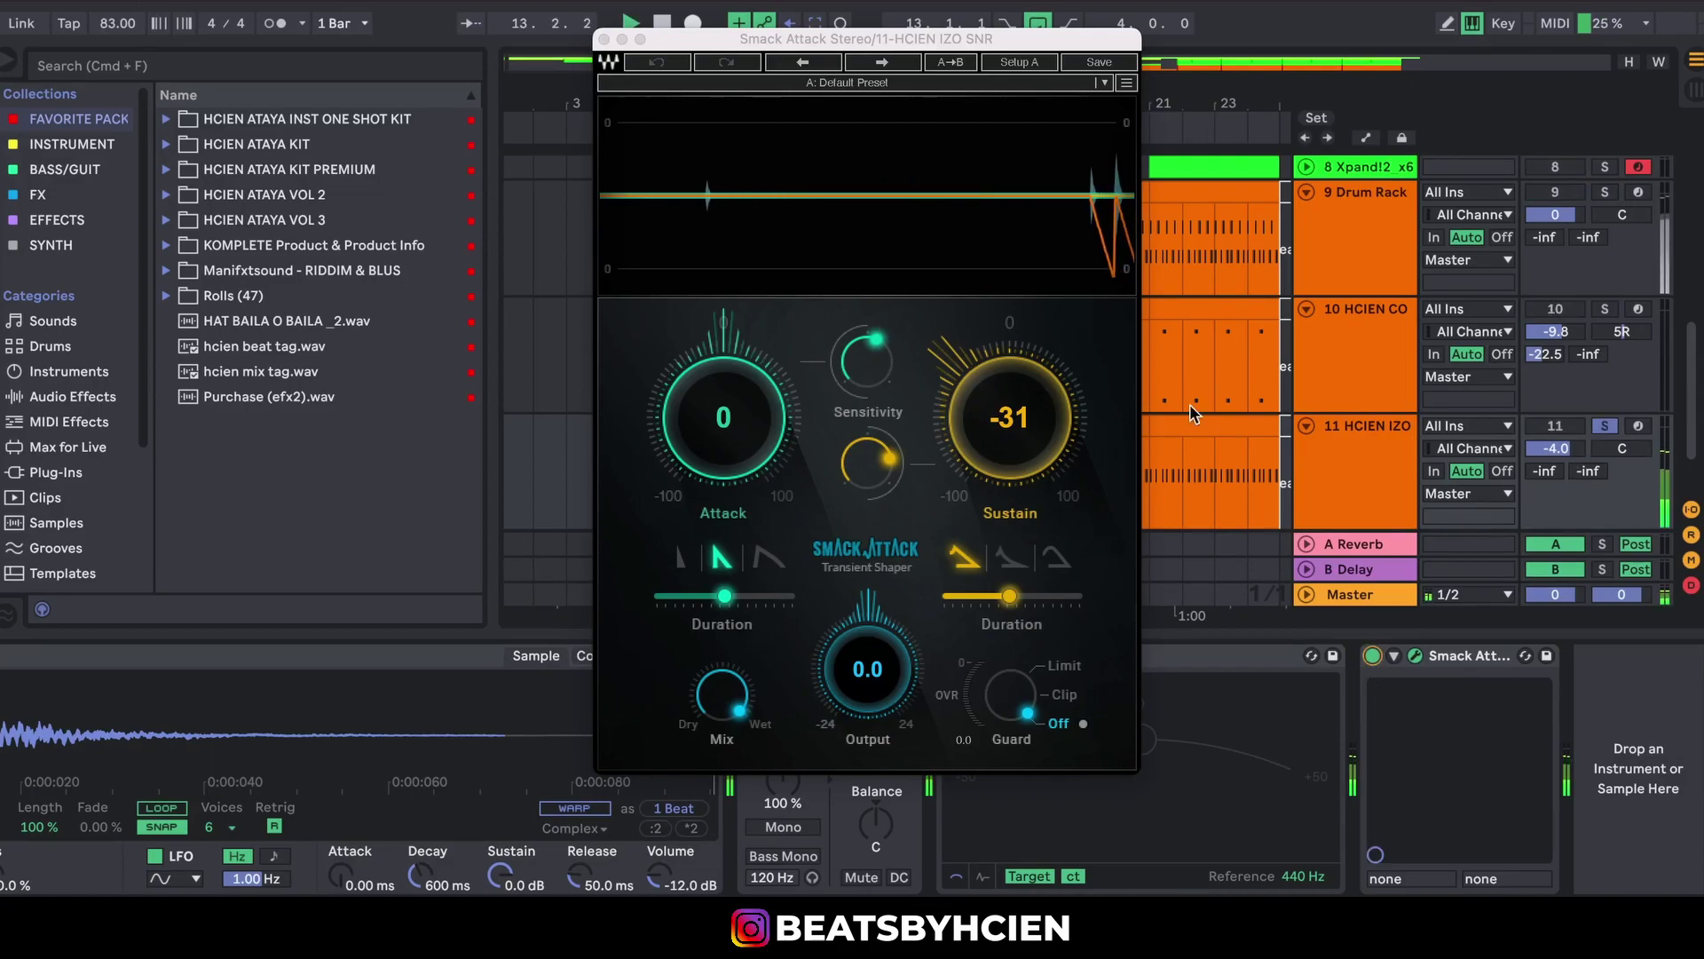
left_click(604, 39)
key("space")
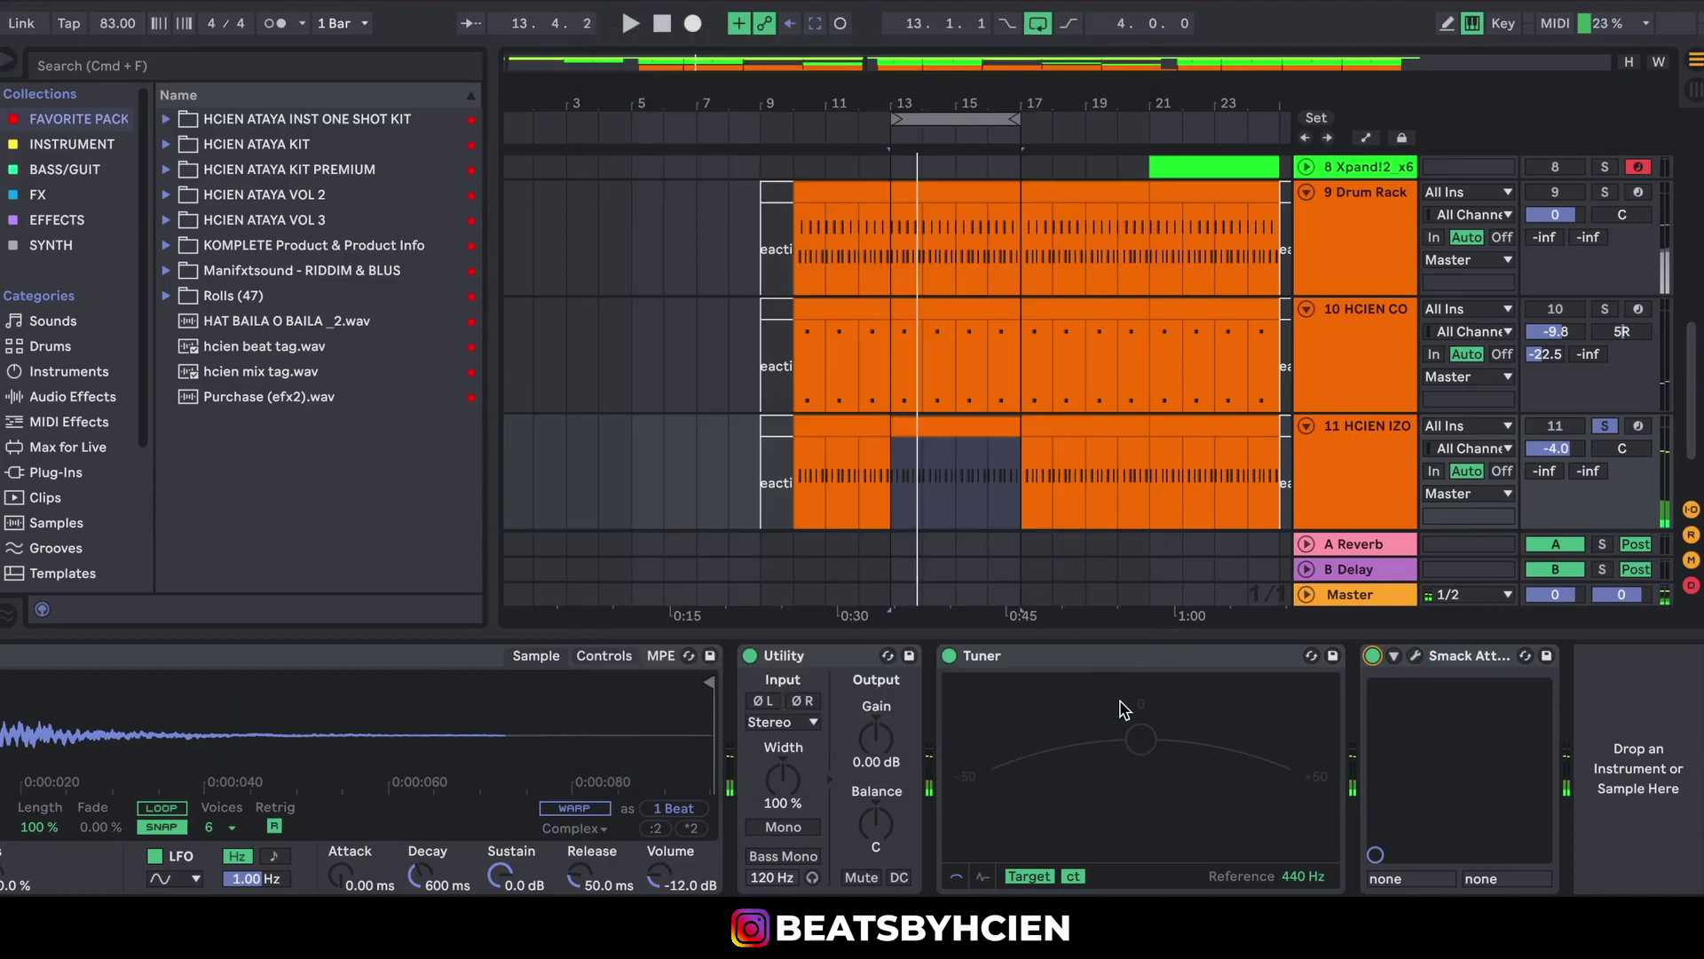
left_click(1109, 631)
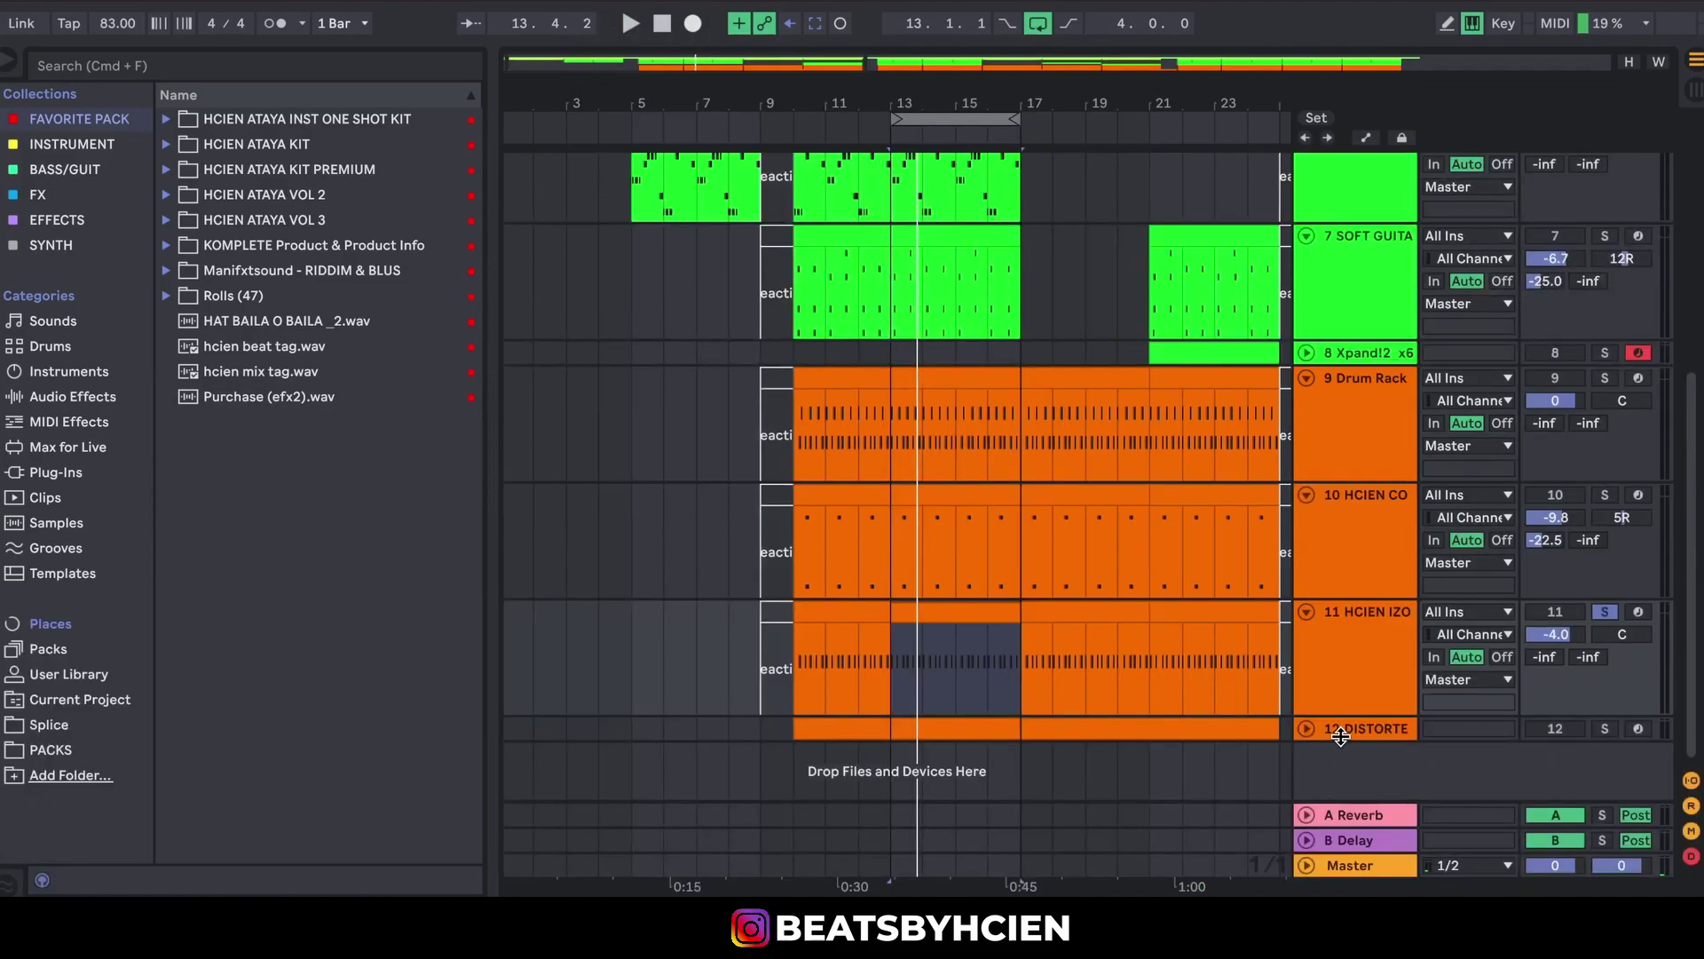
- Expand track 12 and solo it together with drum tracks 9, 10 and 11
left_click(1306, 729)
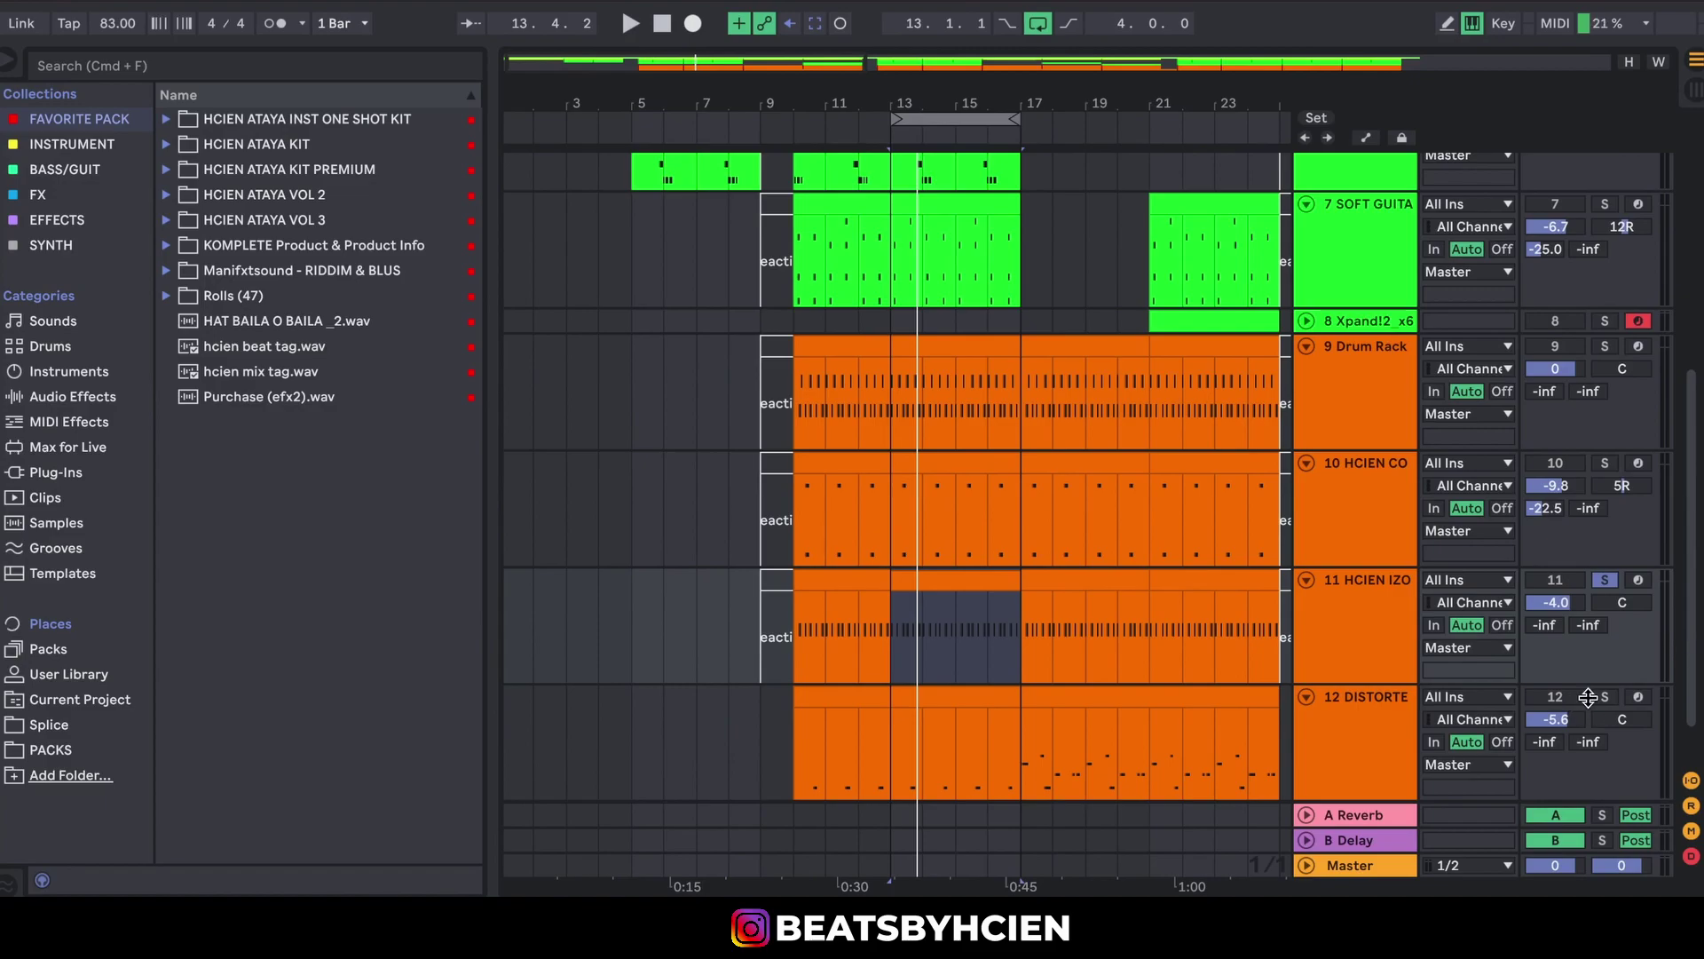
left_click_drag(1038, 104, 863, 67)
key("Down")
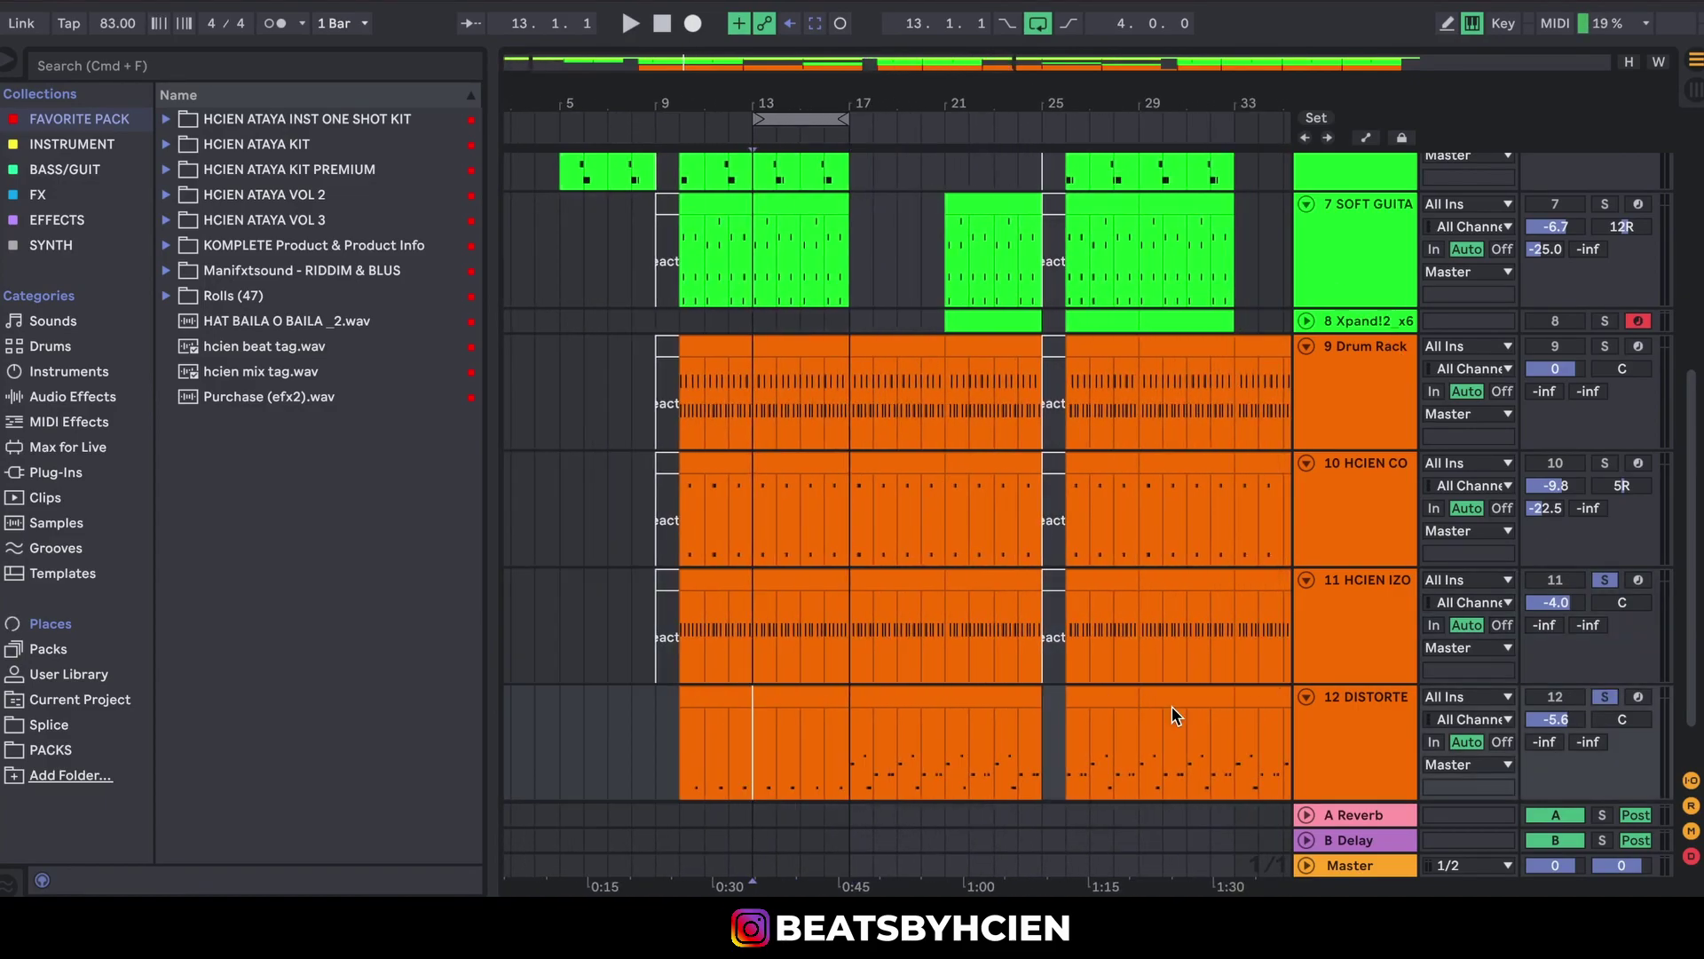
scroll(1231, 734, "down", 2)
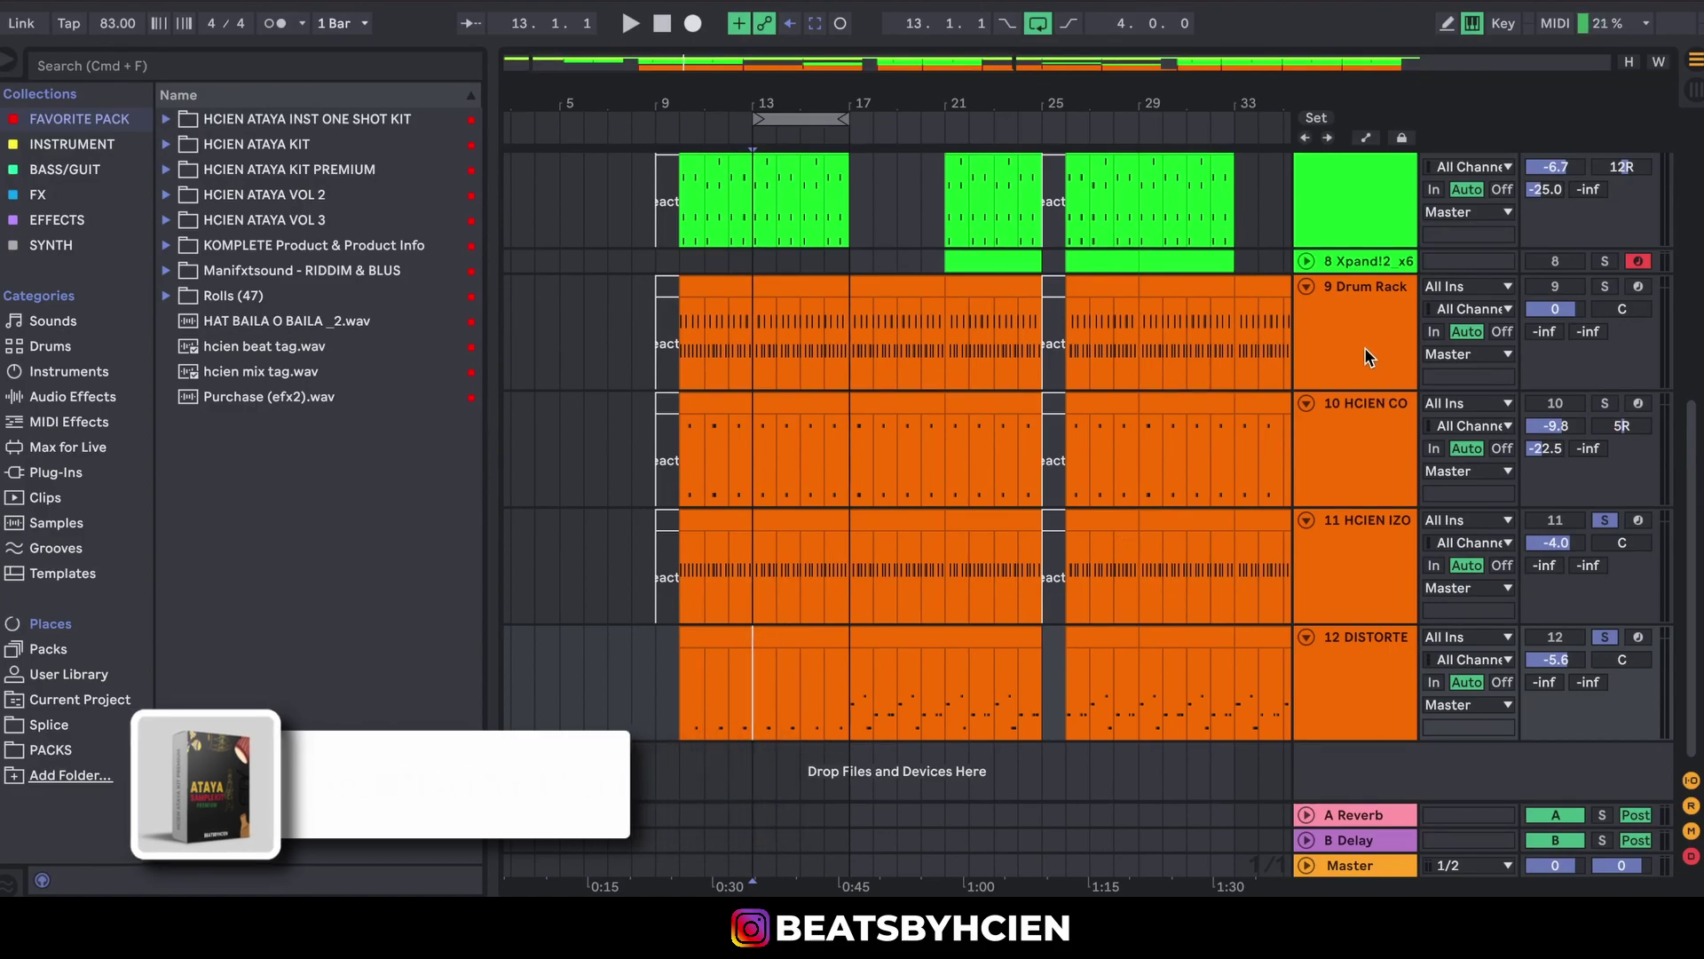
left_click(1352, 710, "shift")
left_click(1605, 636)
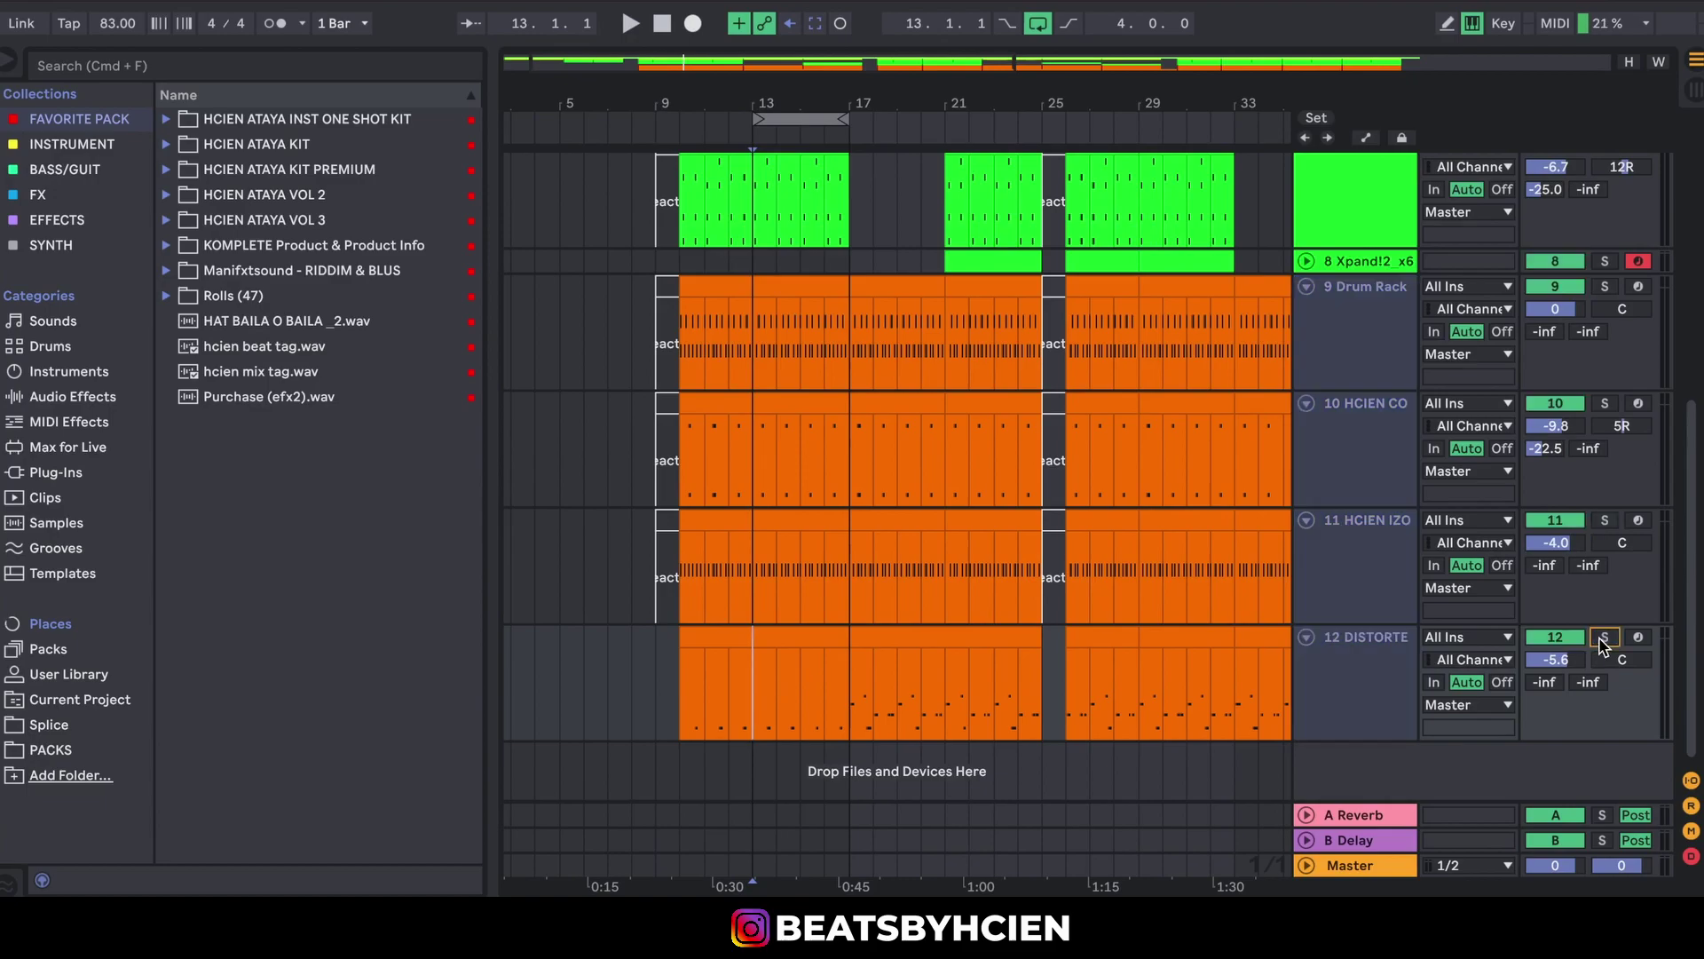
- Open track 12's clip before bar 17 and play it to examine its repeating C2 bass notes
double_click(816, 633)
left_click(935, 678)
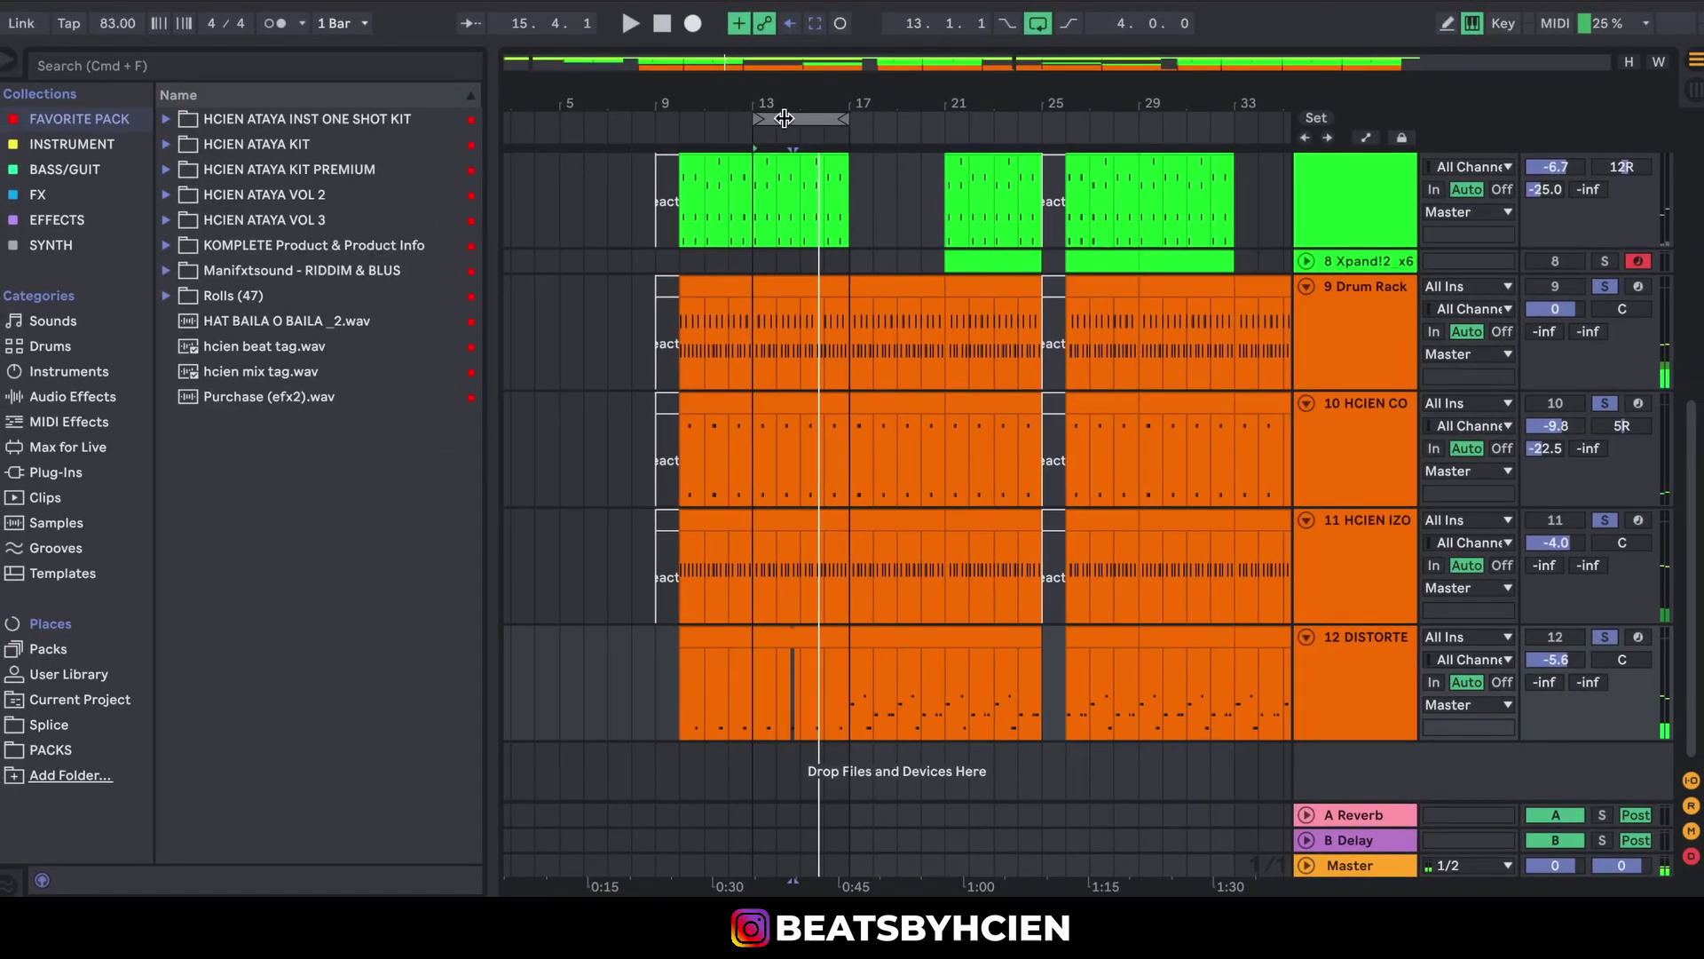
- Move the four-bar loop to start at bar 18, and open track 12's clip from bar 17 to examine its bass notes
left_click_drag(784, 118, 910, 138)
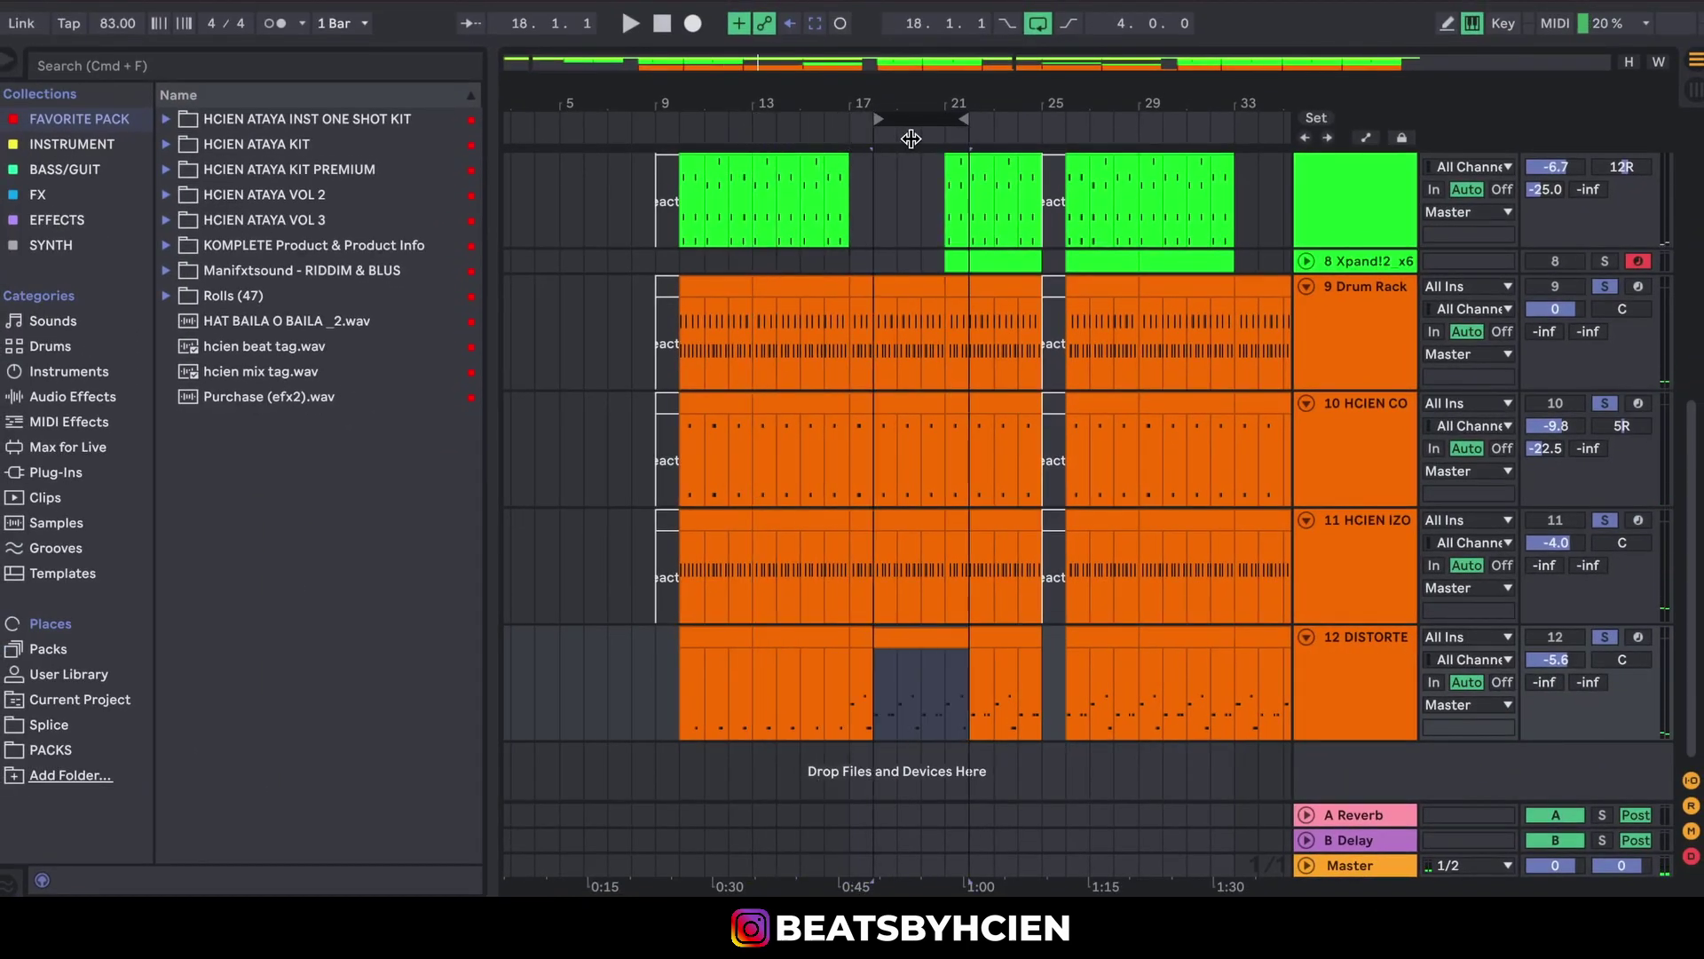
double_click(921, 633)
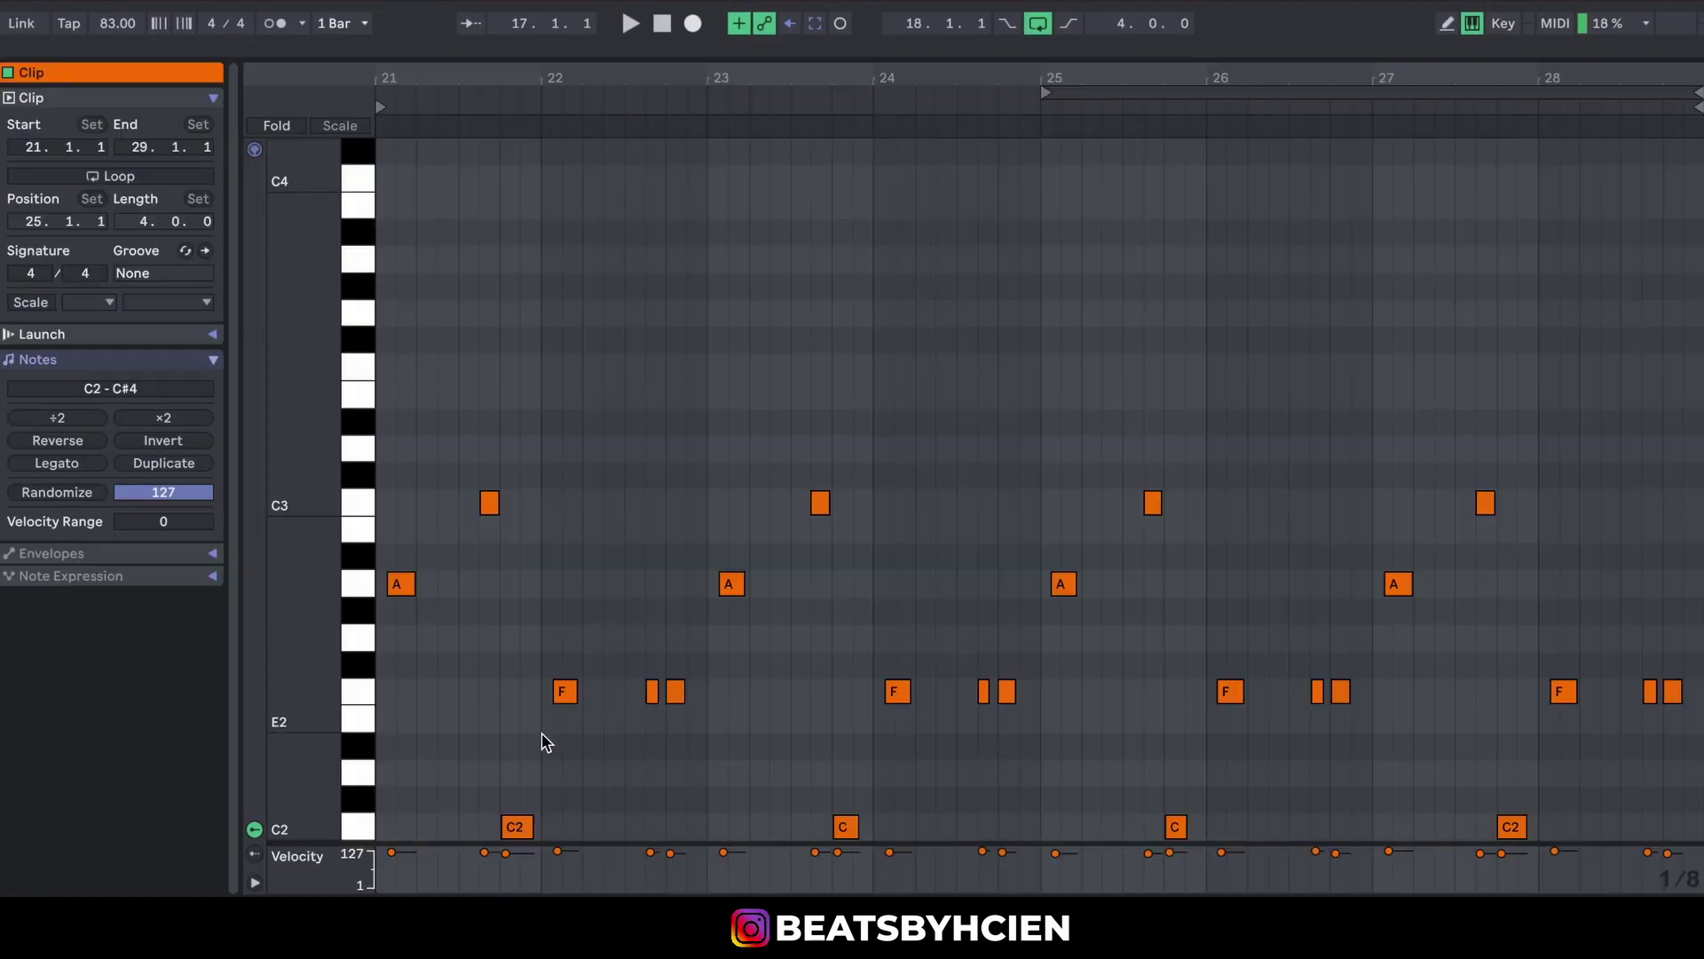
left_click_drag(335, 733, 321, 608)
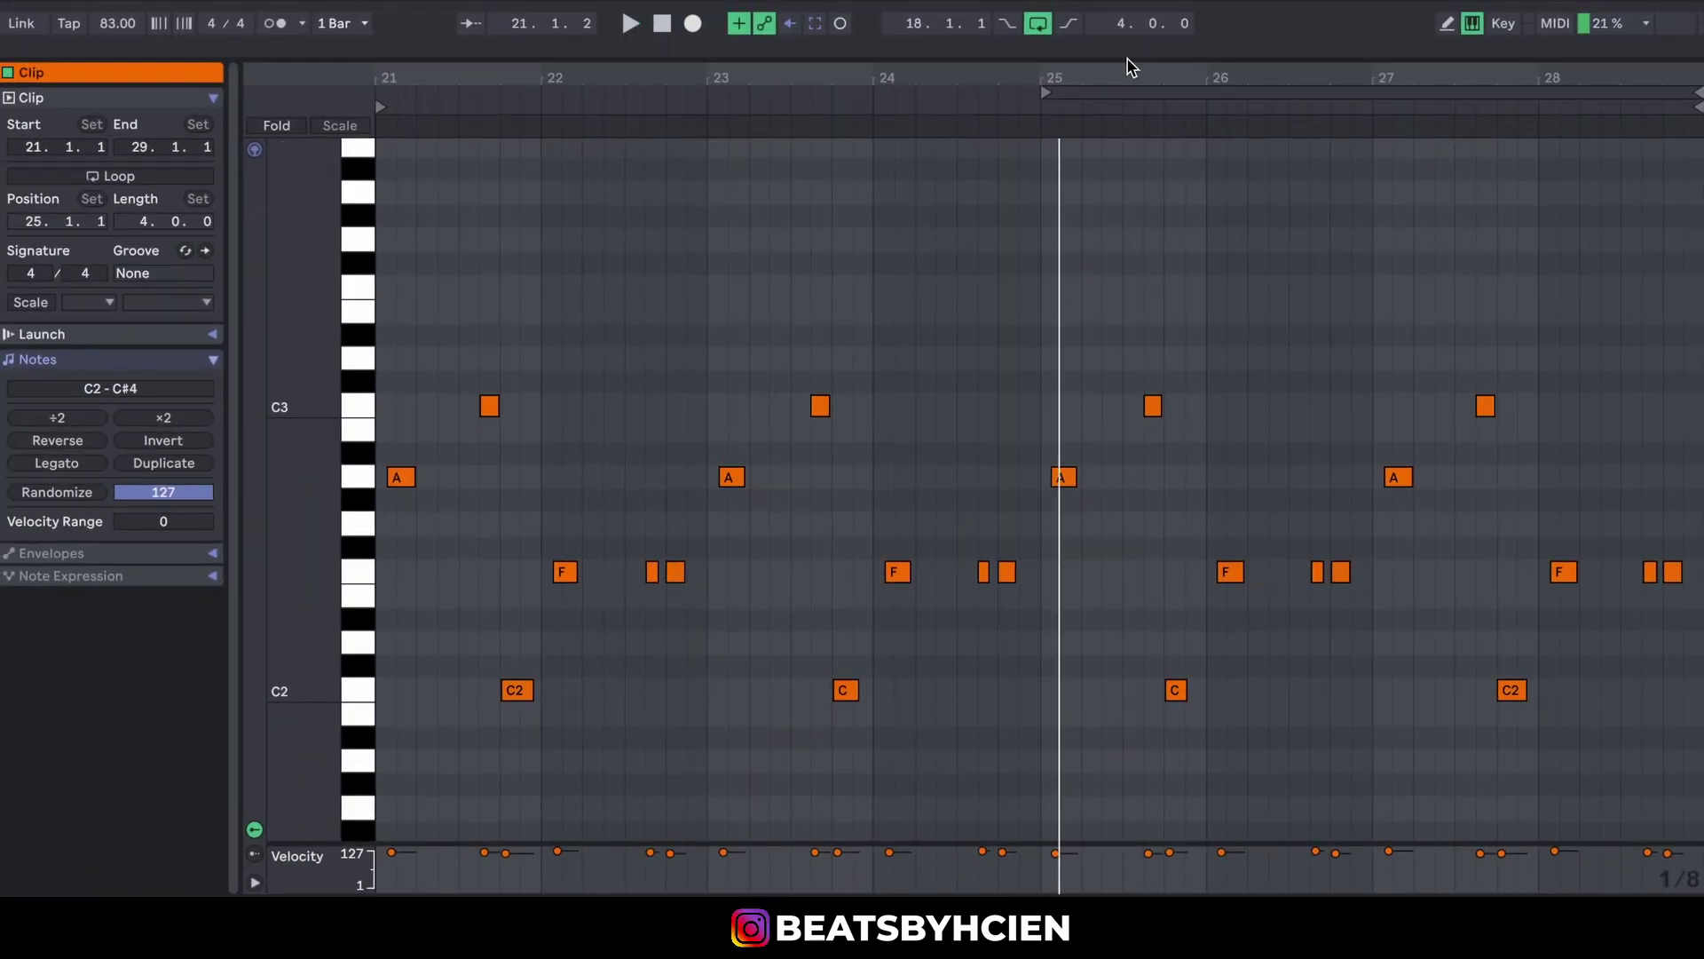
- Move the four-bar loop to start at bar 29 and play guitar tracks 5 and 6 soloed together with drum and bass tracks 9 to 12
left_click(1106, 52)
scroll(1211, 517, "up", 5)
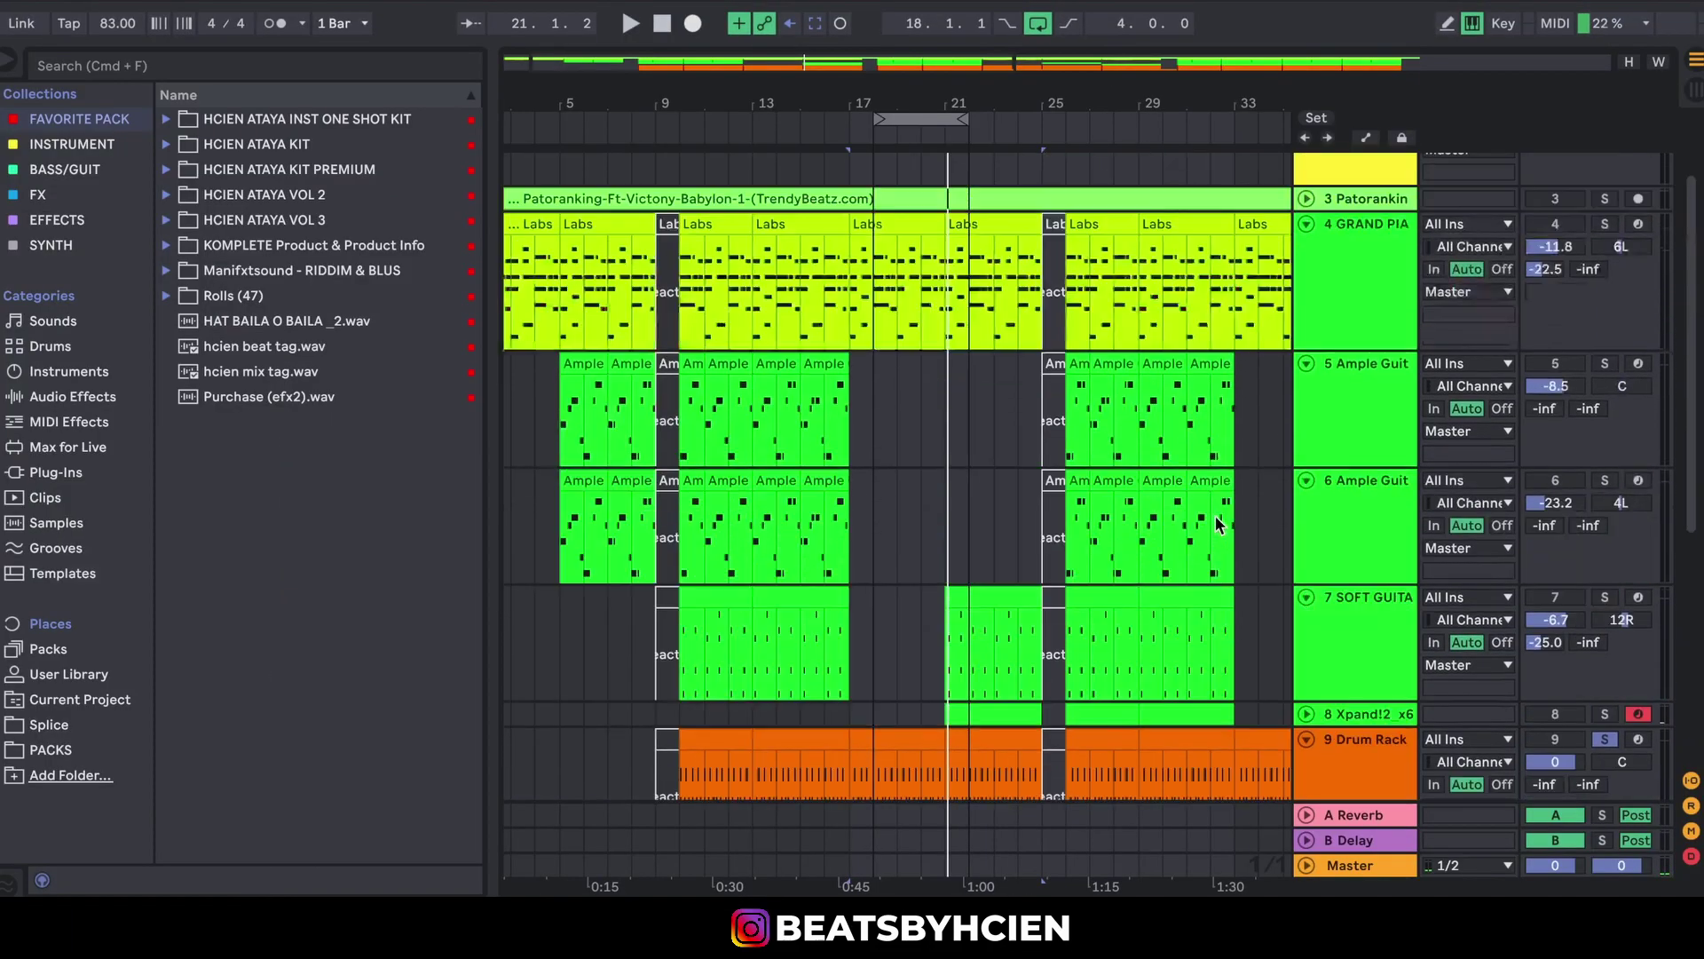
scroll(1227, 568, "down", 2)
left_click(1604, 387)
key("space")
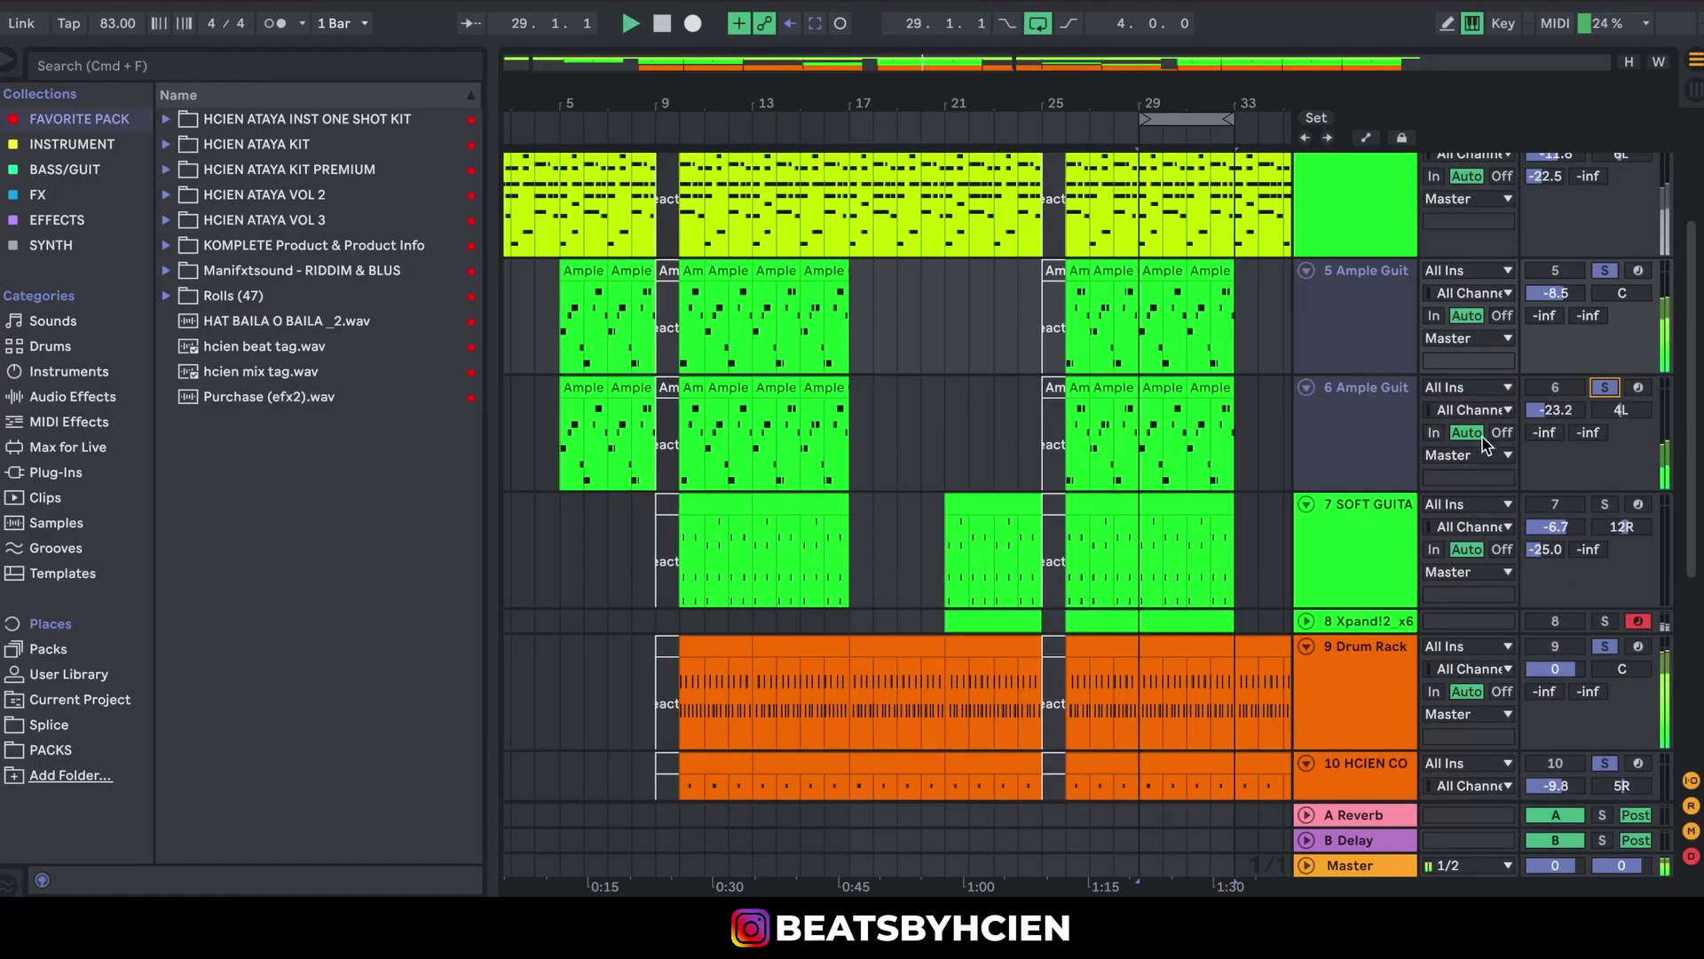
- Collapse the bass and drum tracks 12, 11, 10 and 9 in the arrangement
scroll(1217, 566, "down", 3)
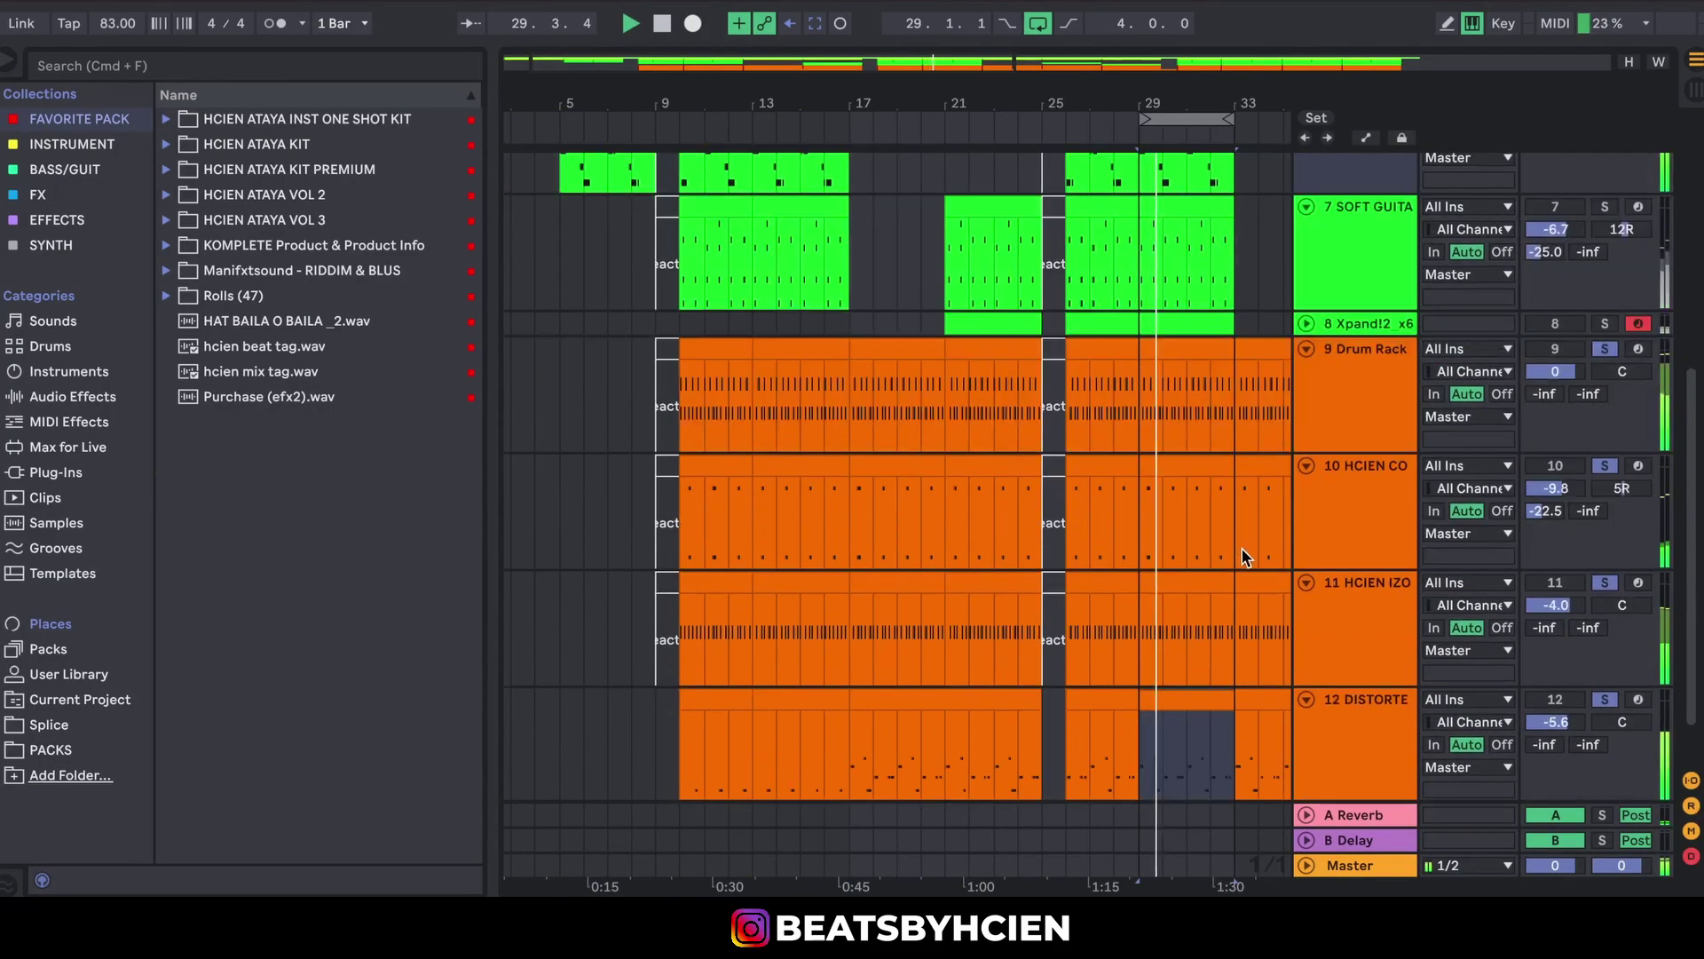
left_click(1306, 700)
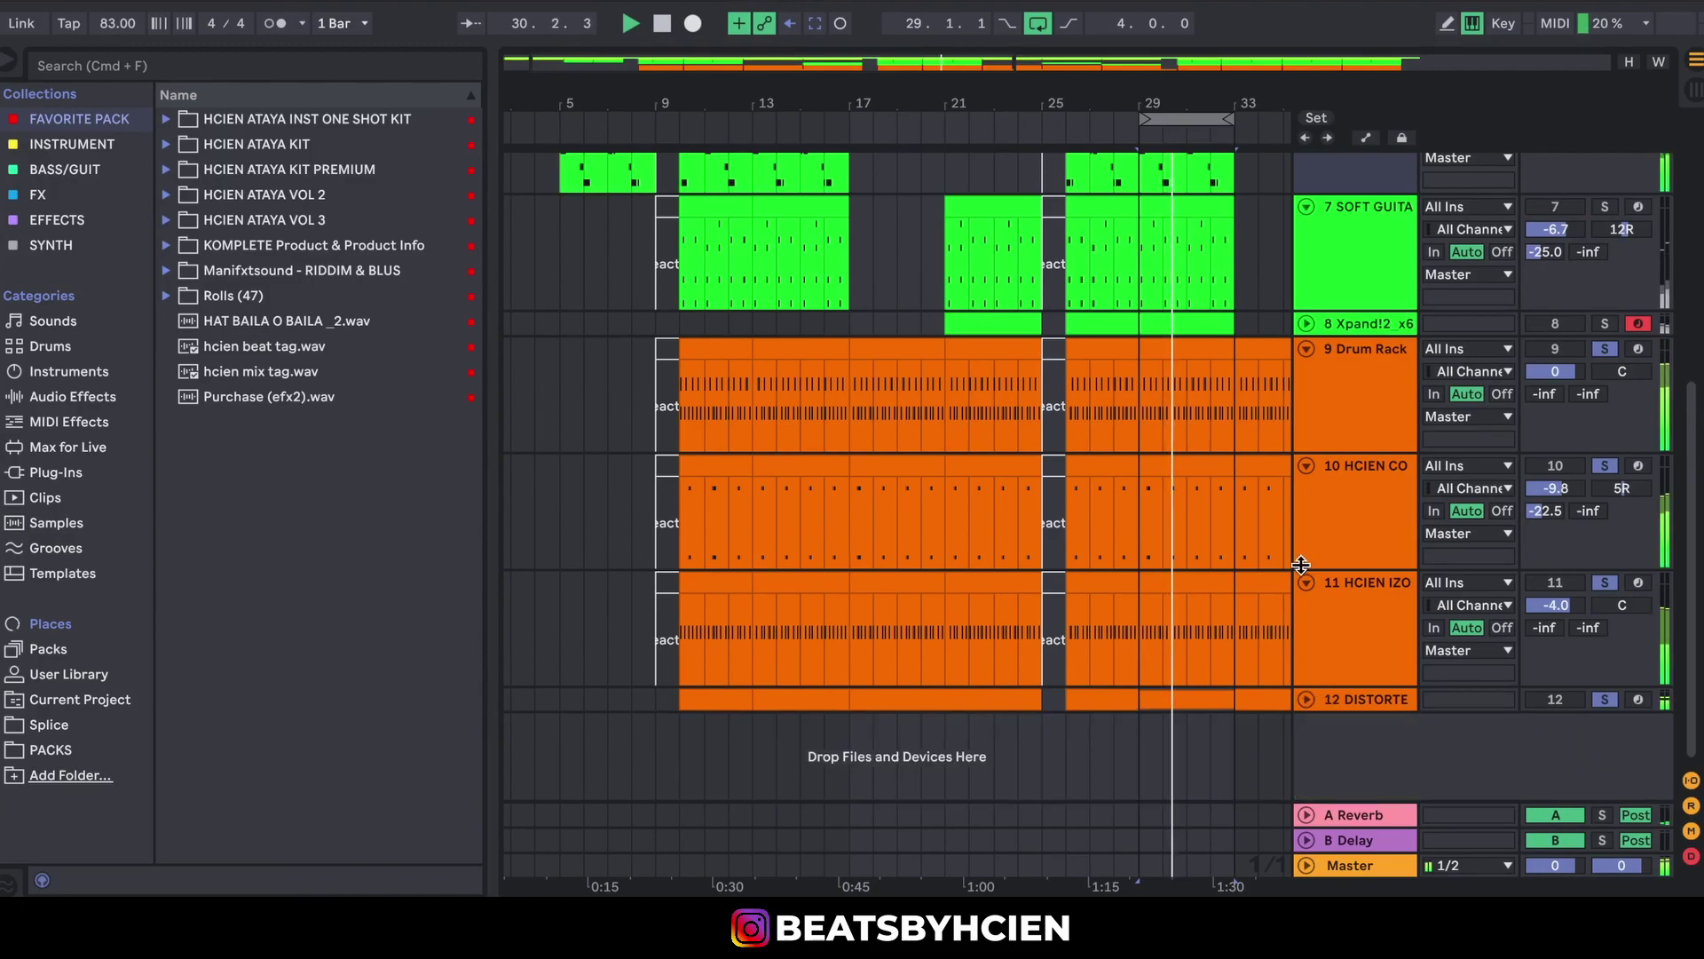
left_click(1306, 583)
left_click(1307, 467)
left_click(1307, 348)
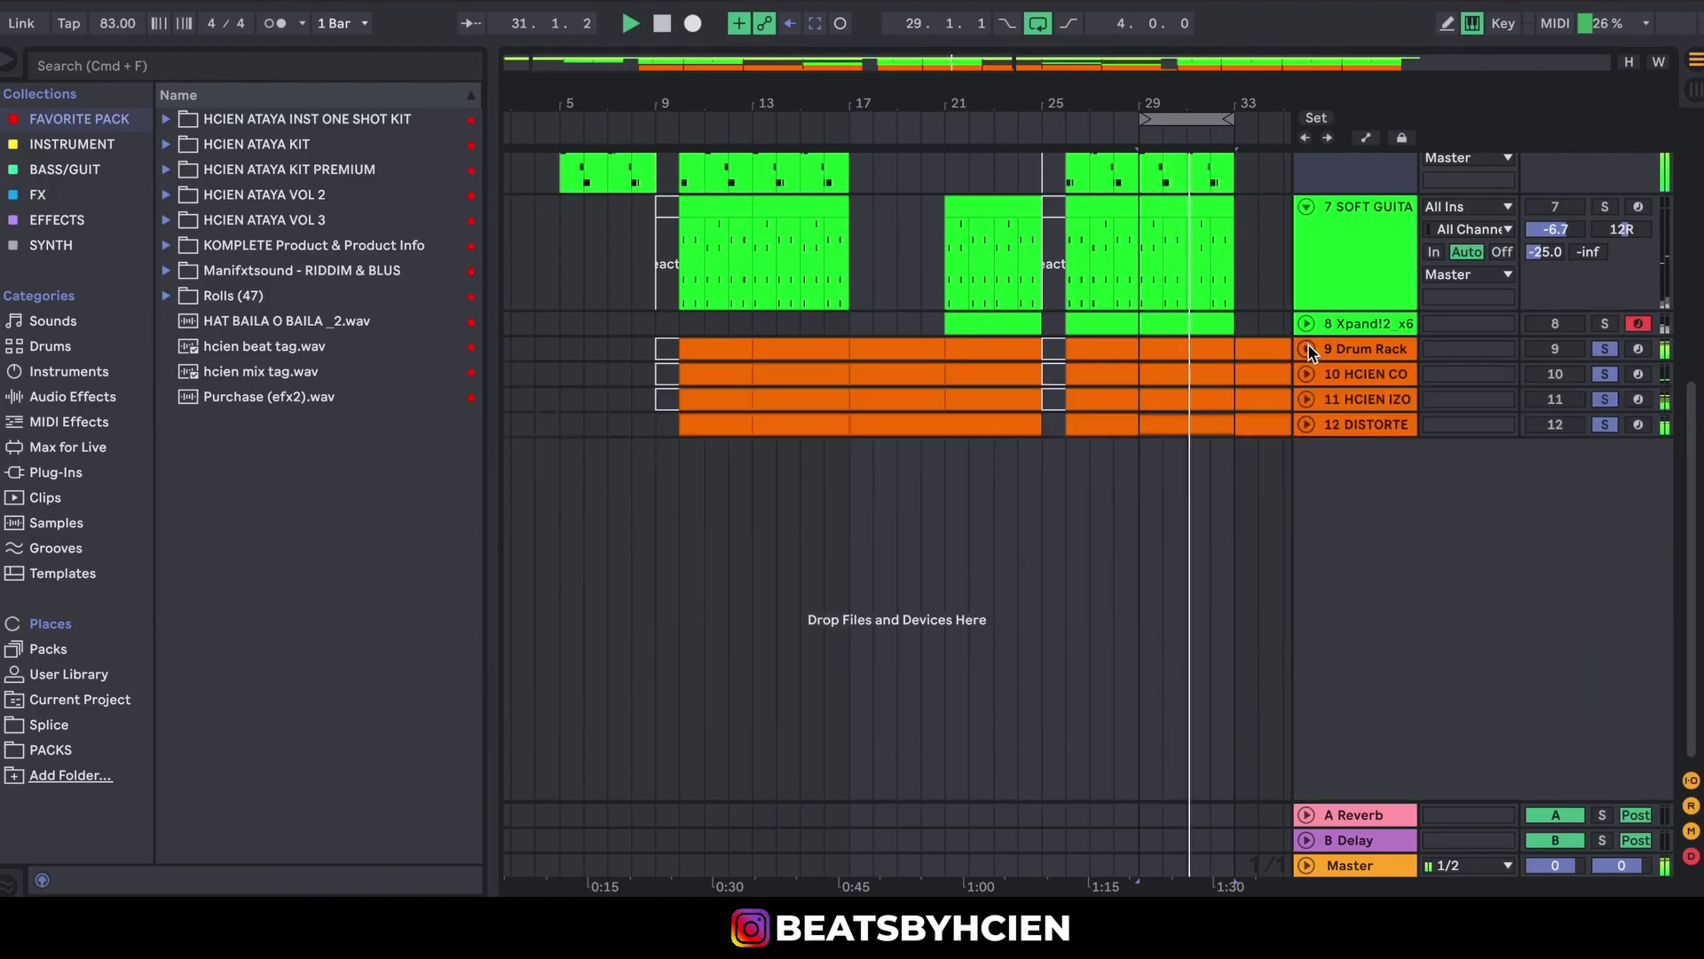
- Collapse guitar tracks 5, 6 and 7 in the arrangement
scroll(1689, 457, "up", 1)
scroll(1689, 457, "up", 3)
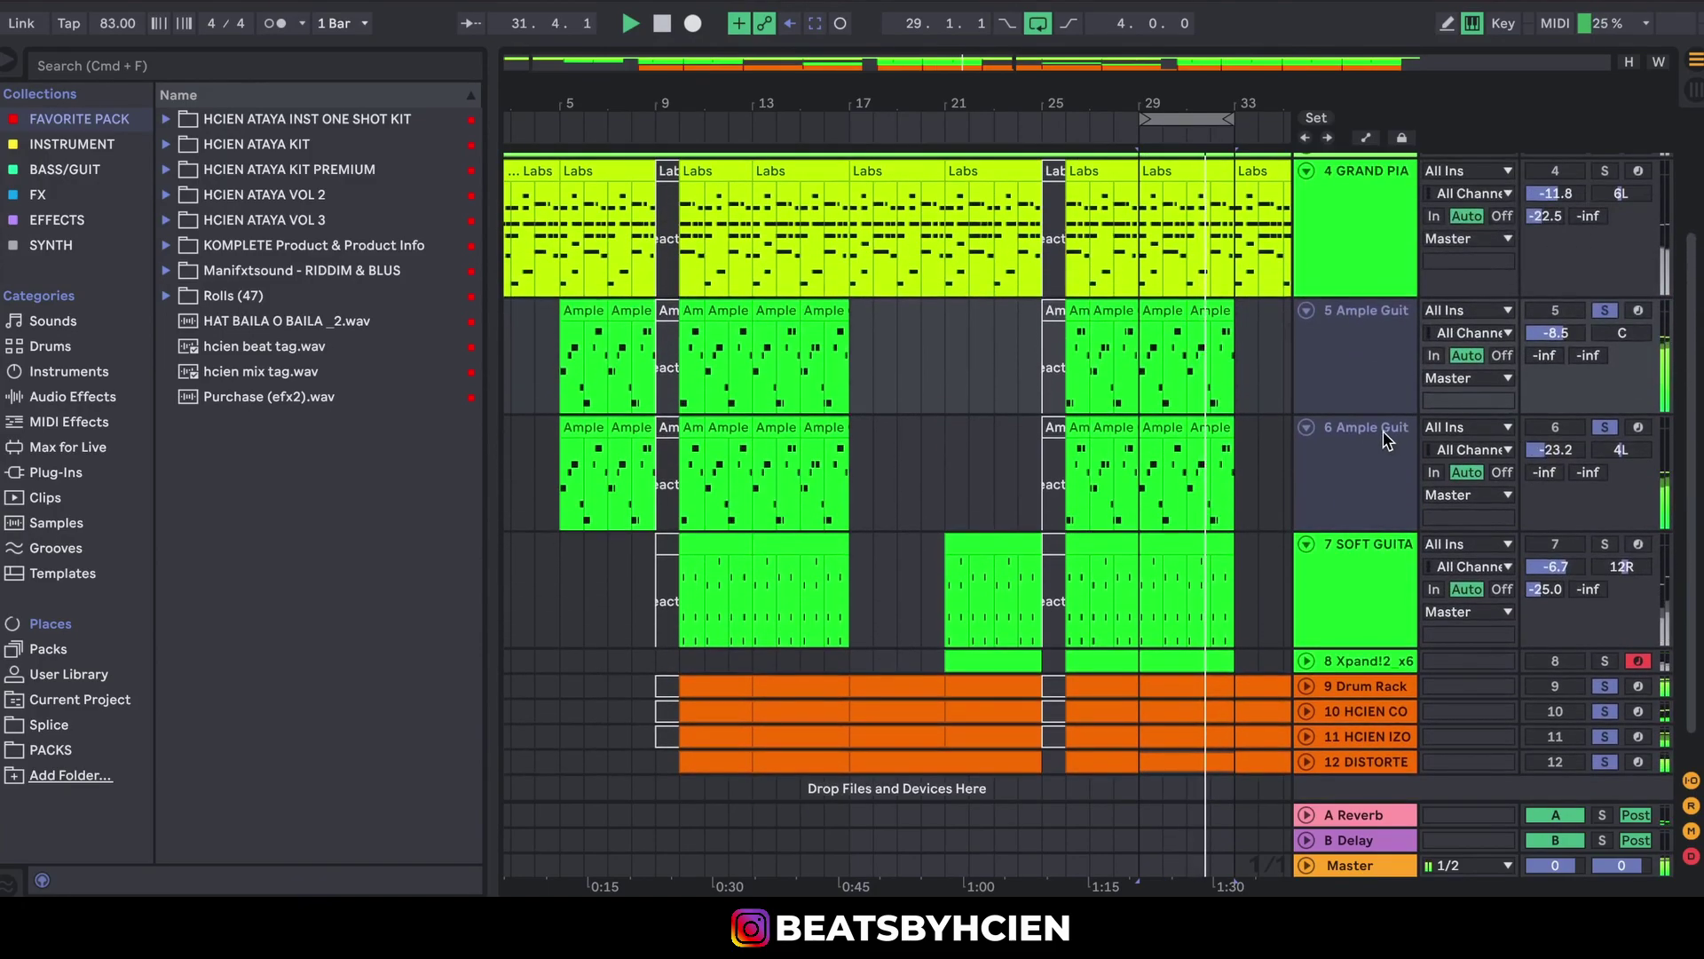
left_click(1307, 426)
left_click(1307, 309)
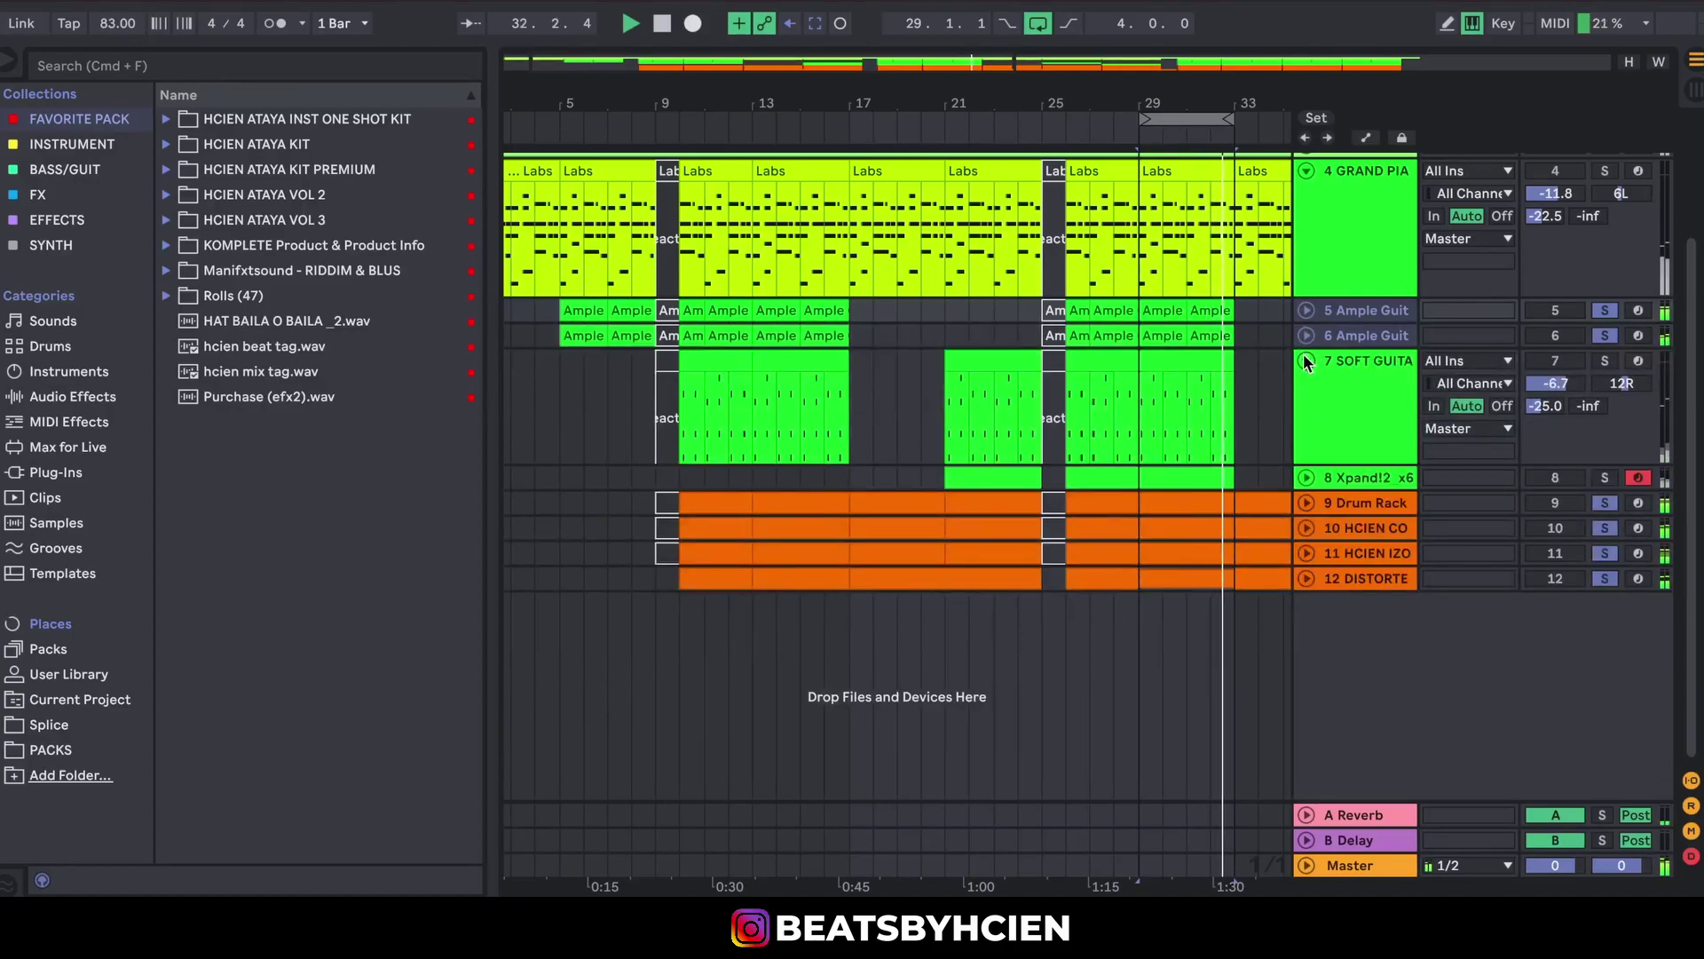
left_click(1307, 360)
- Expand and solo track 8, and open its clip at bar 21 to examine its melody notes
scroll(1303, 353, "up", 2)
left_click(1307, 546)
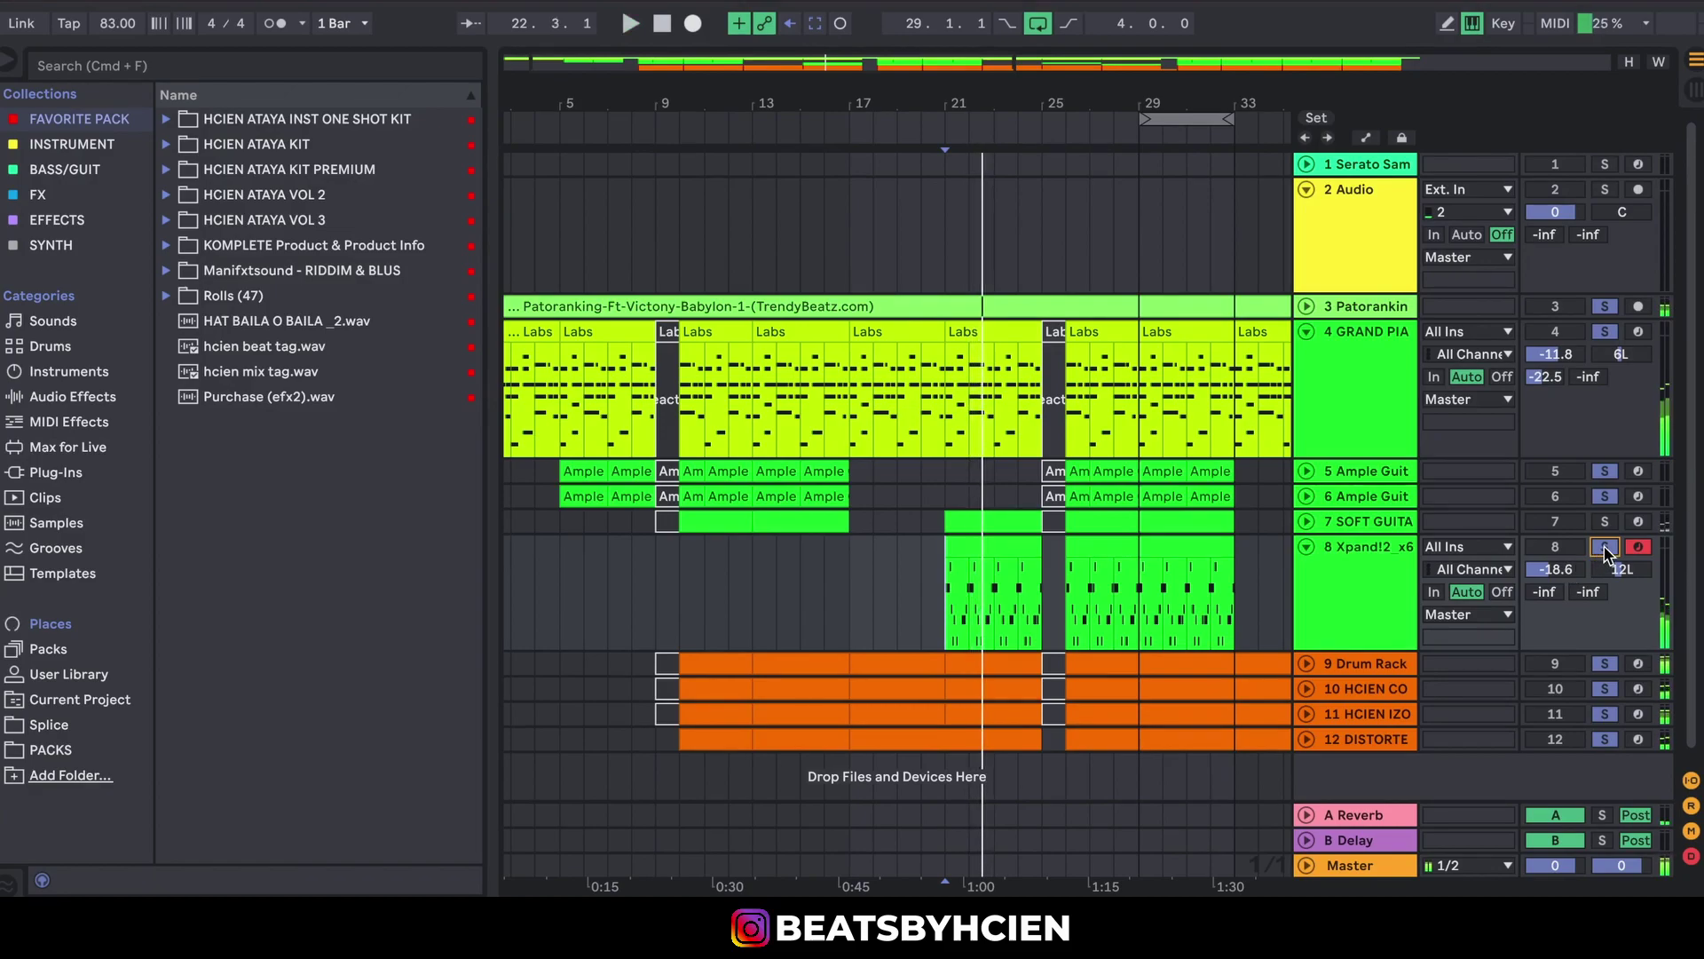
left_click(1605, 547)
double_click(1020, 542)
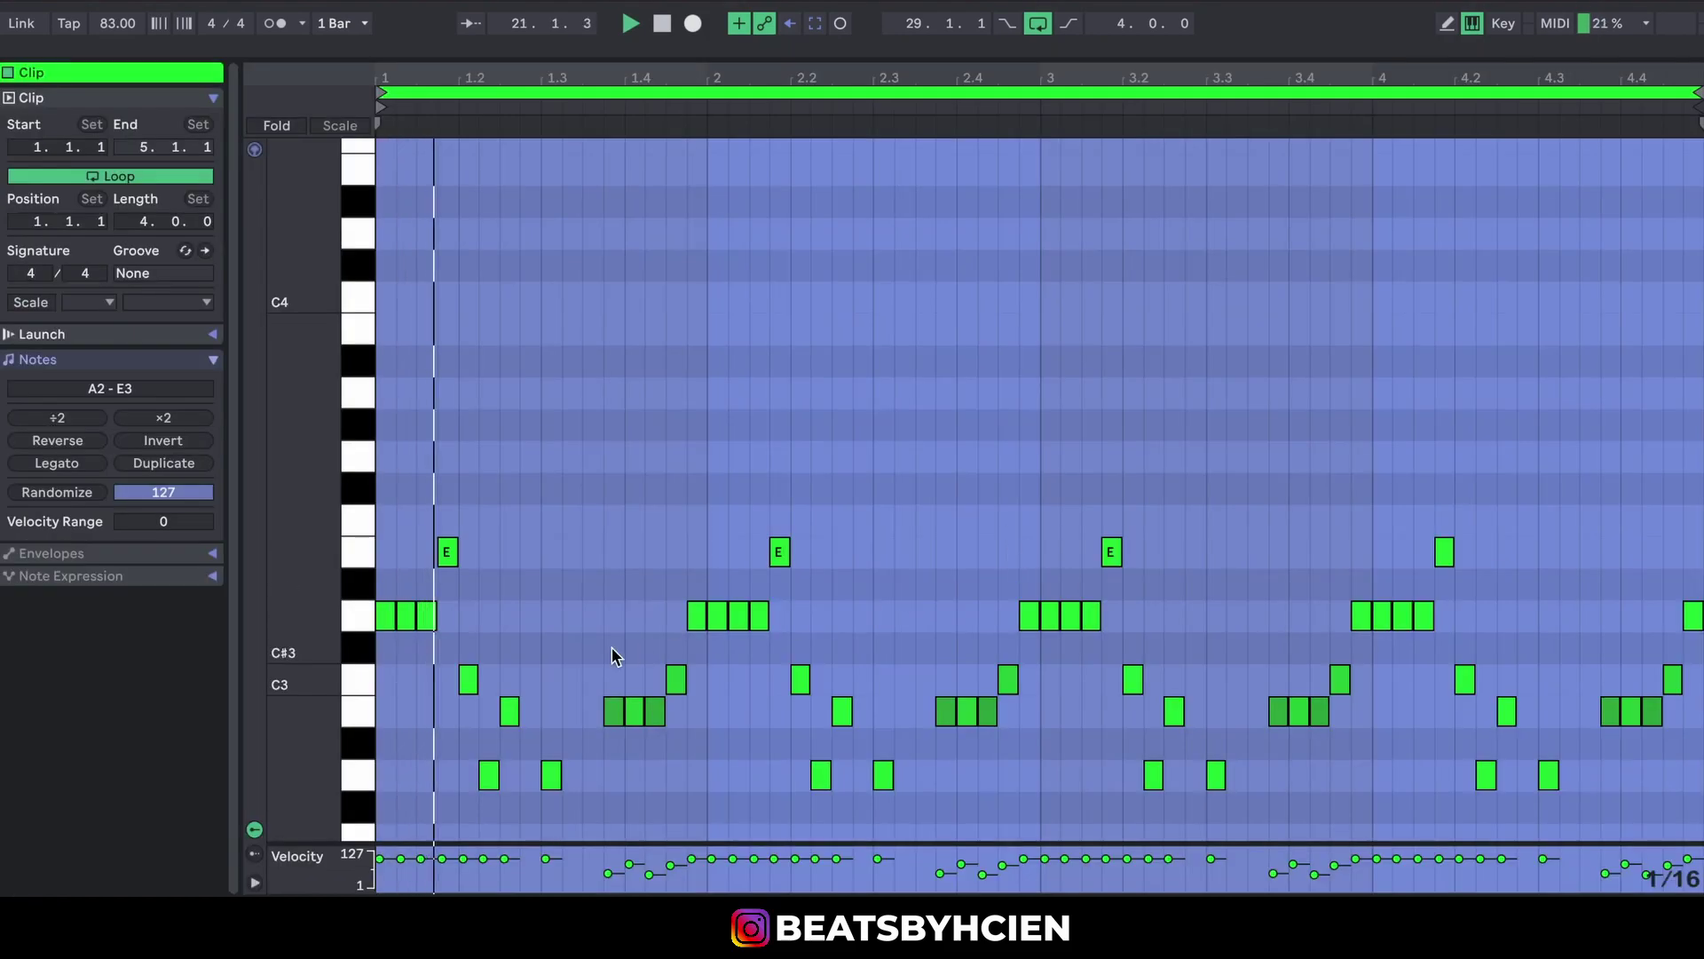
scroll(314, 640, "down", 2)
left_click(397, 723)
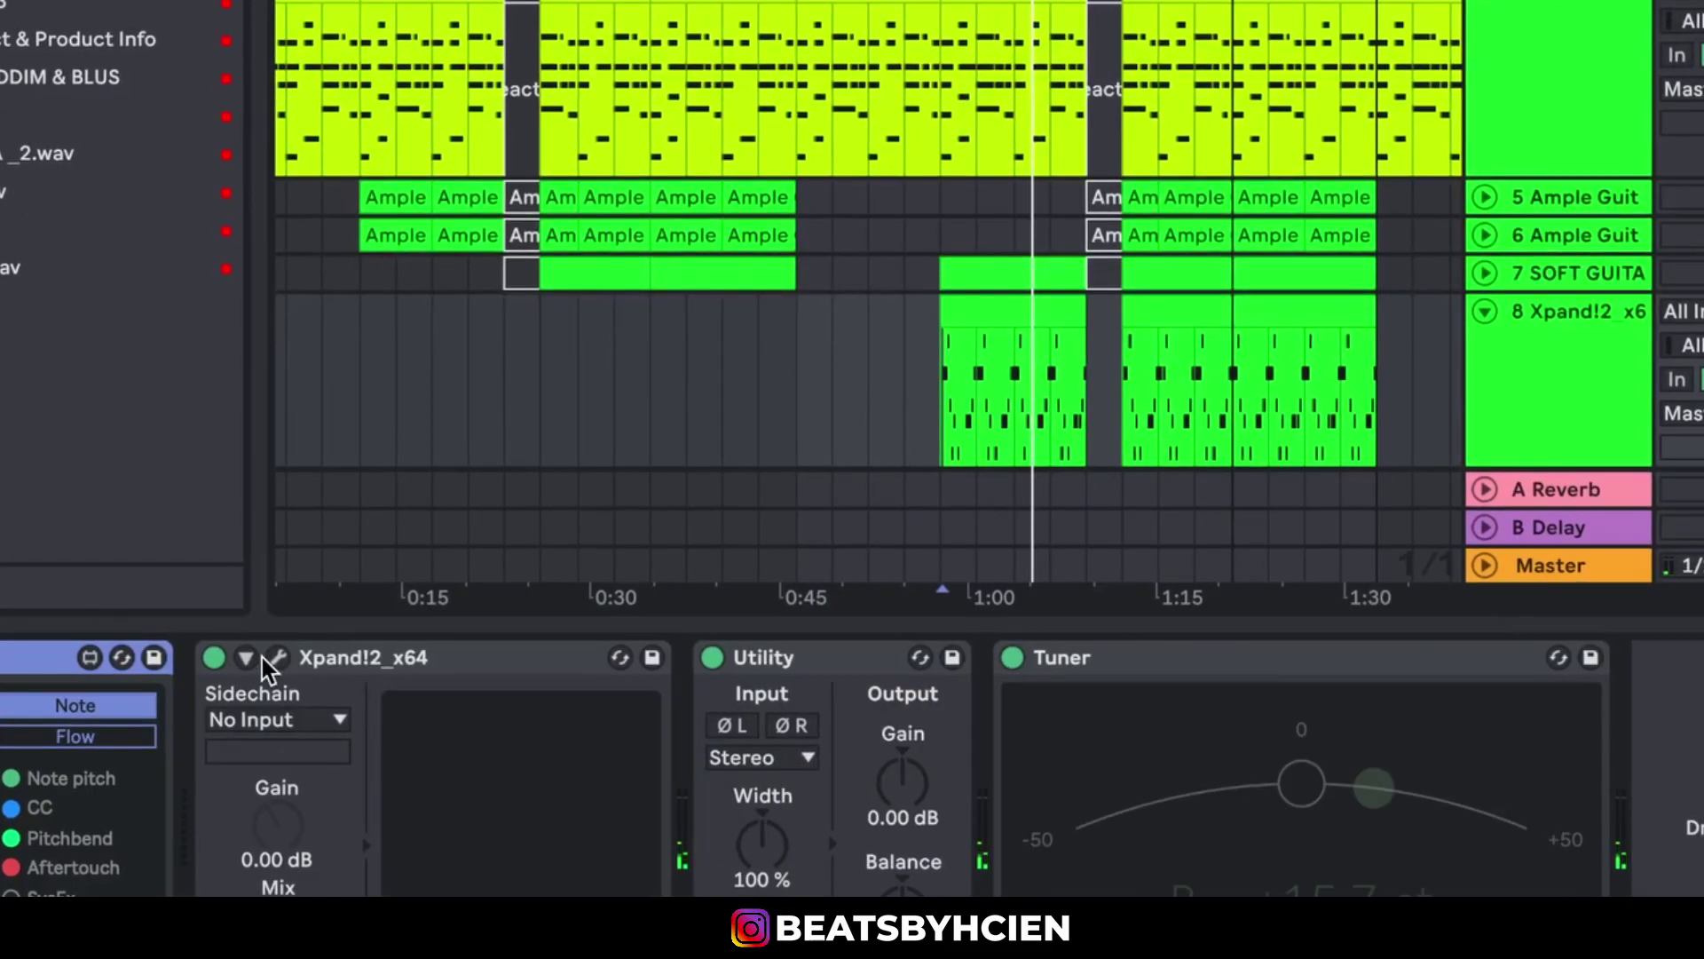
- Inspect the +20 Electric Blown preset in track 8's Xpand!2 during playback, and close the plug-in and device chain
left_click(269, 658)
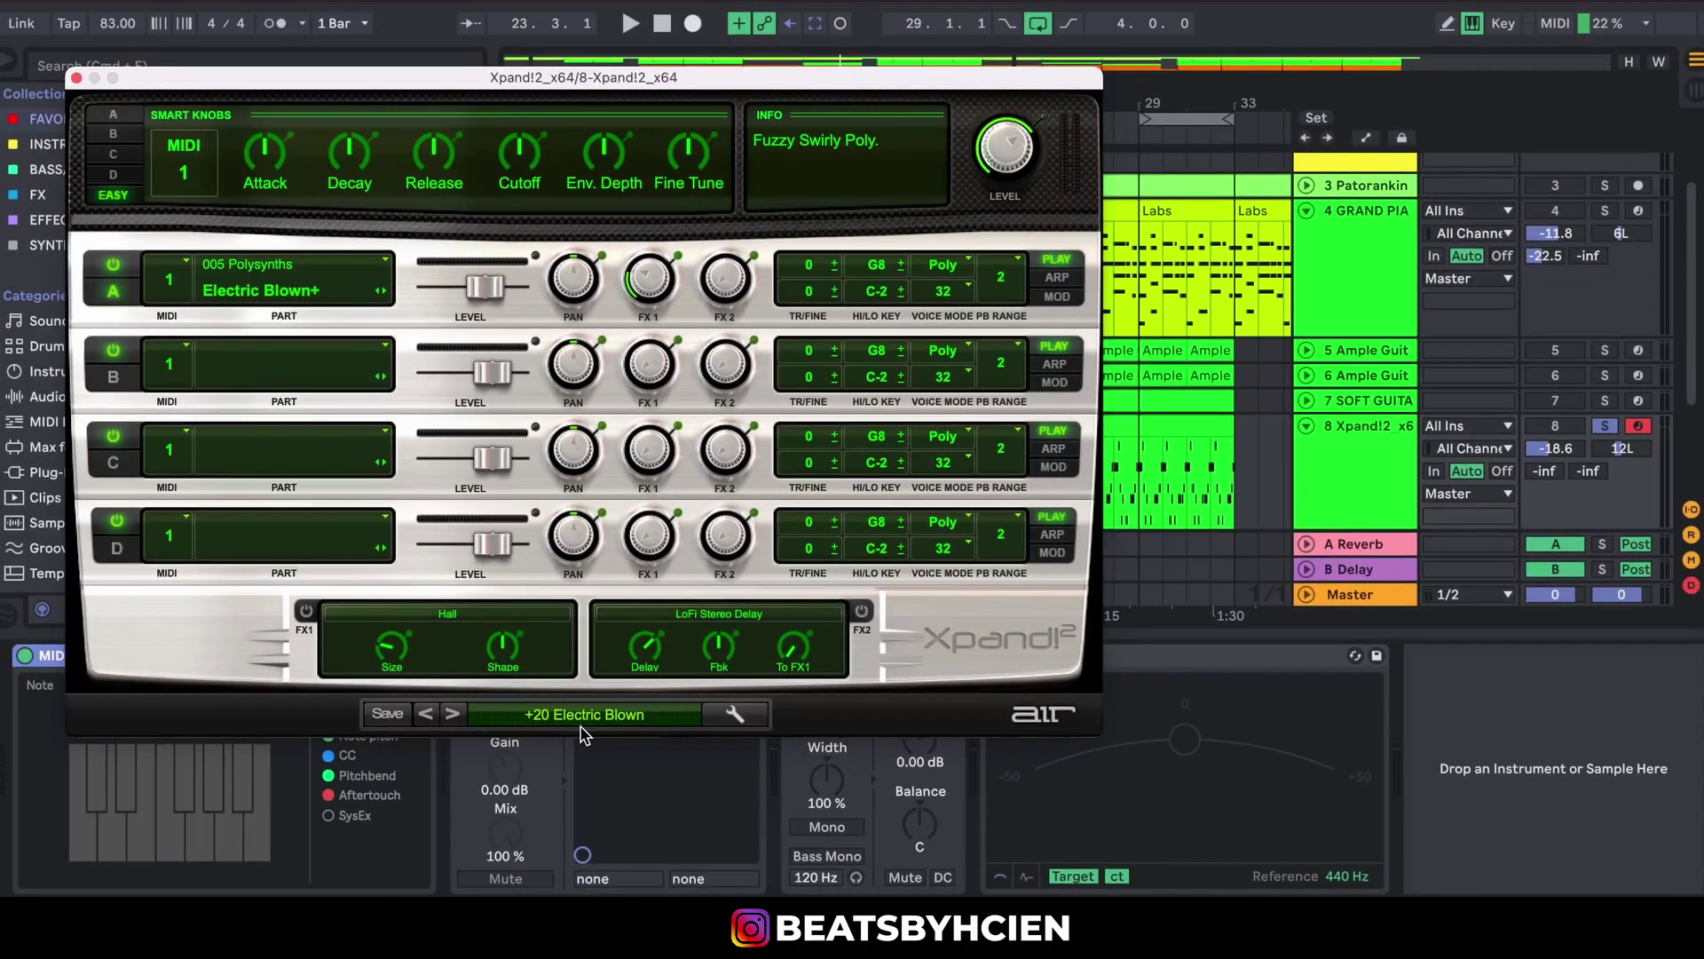
left_click(569, 715)
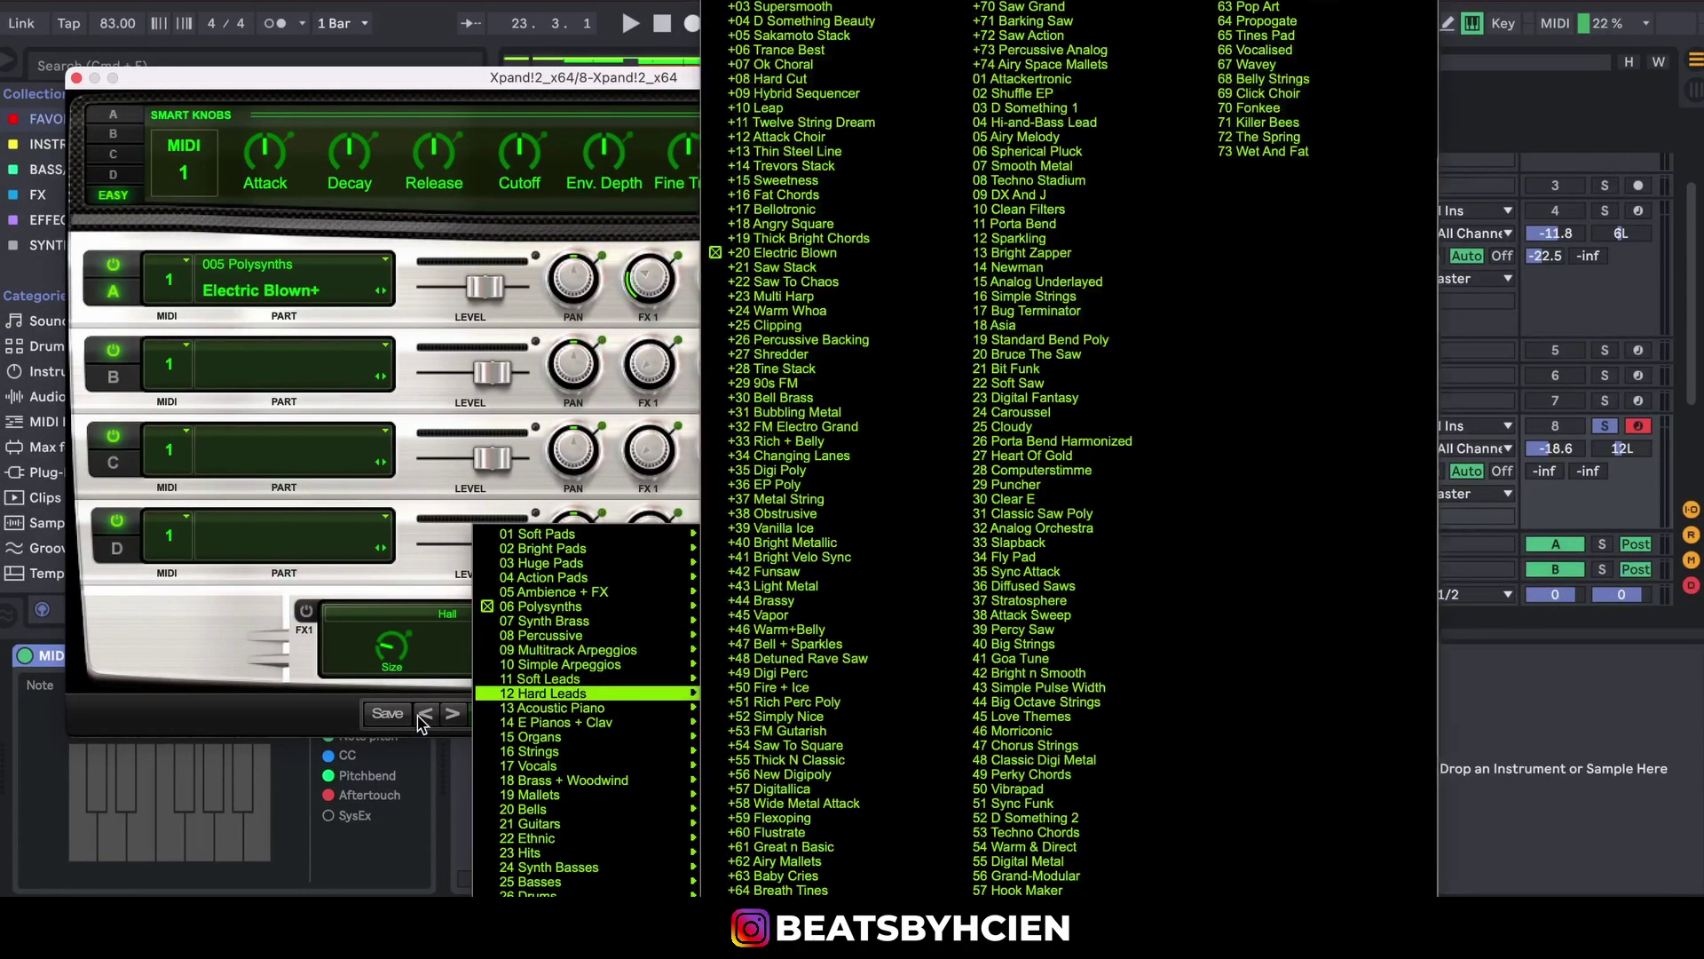
mouse_move(537, 698)
left_click(454, 661)
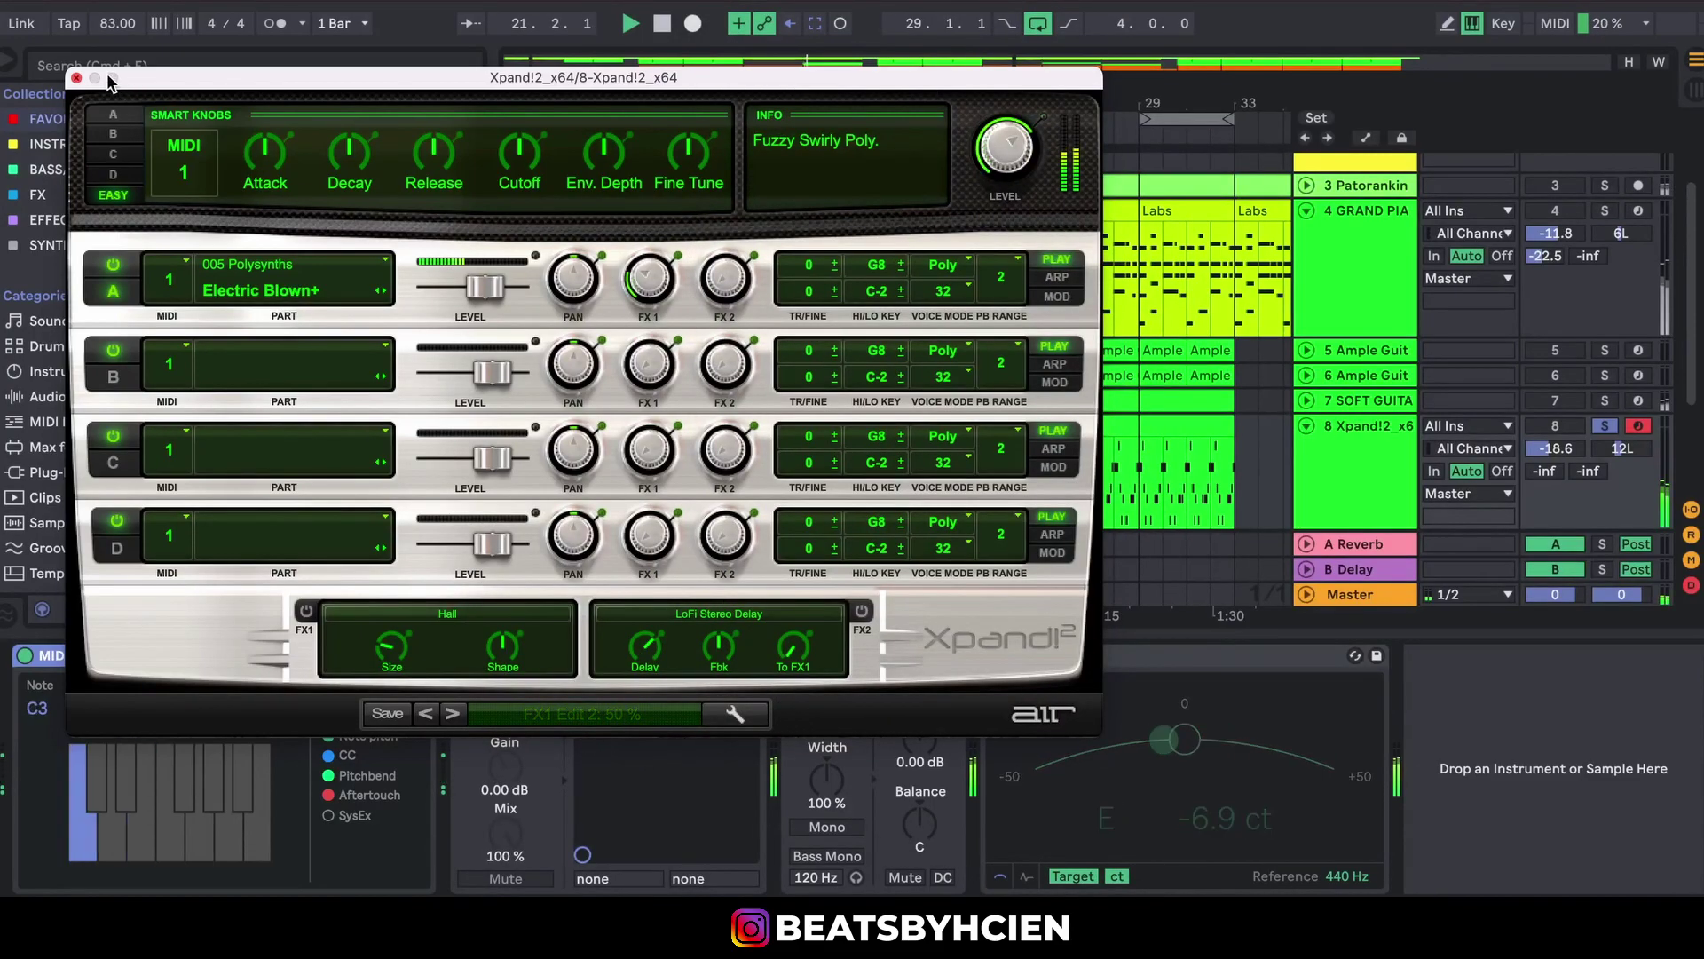
left_click(76, 78)
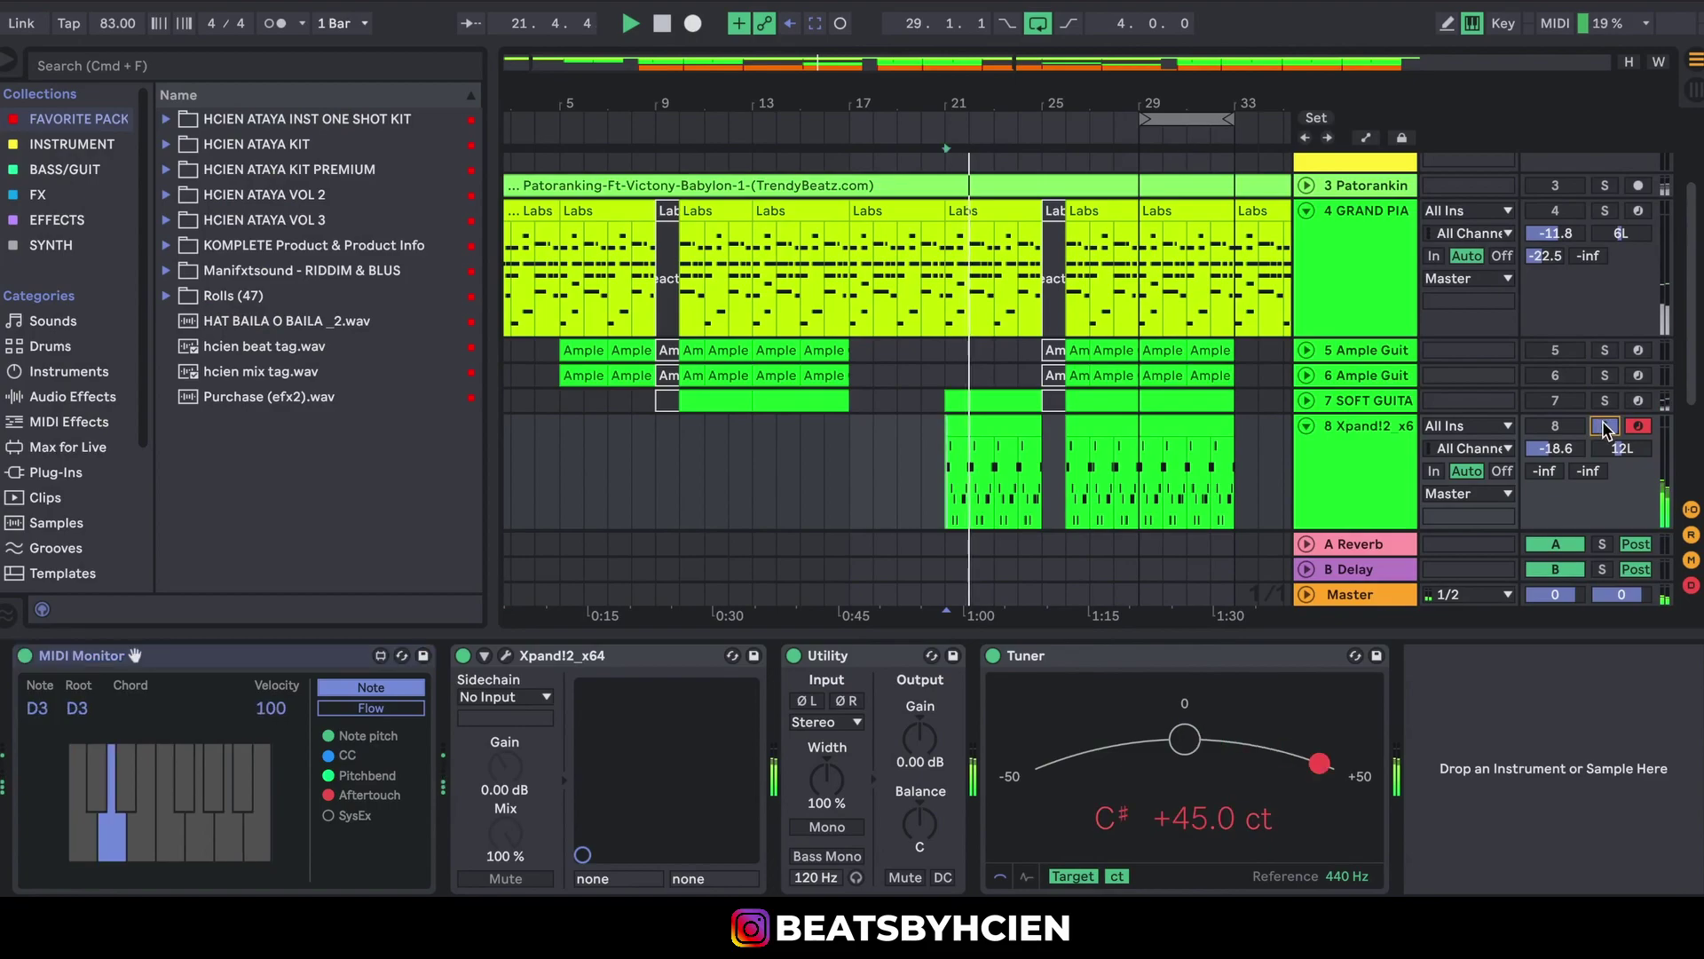
left_click_drag(1515, 634, 1485, 662)
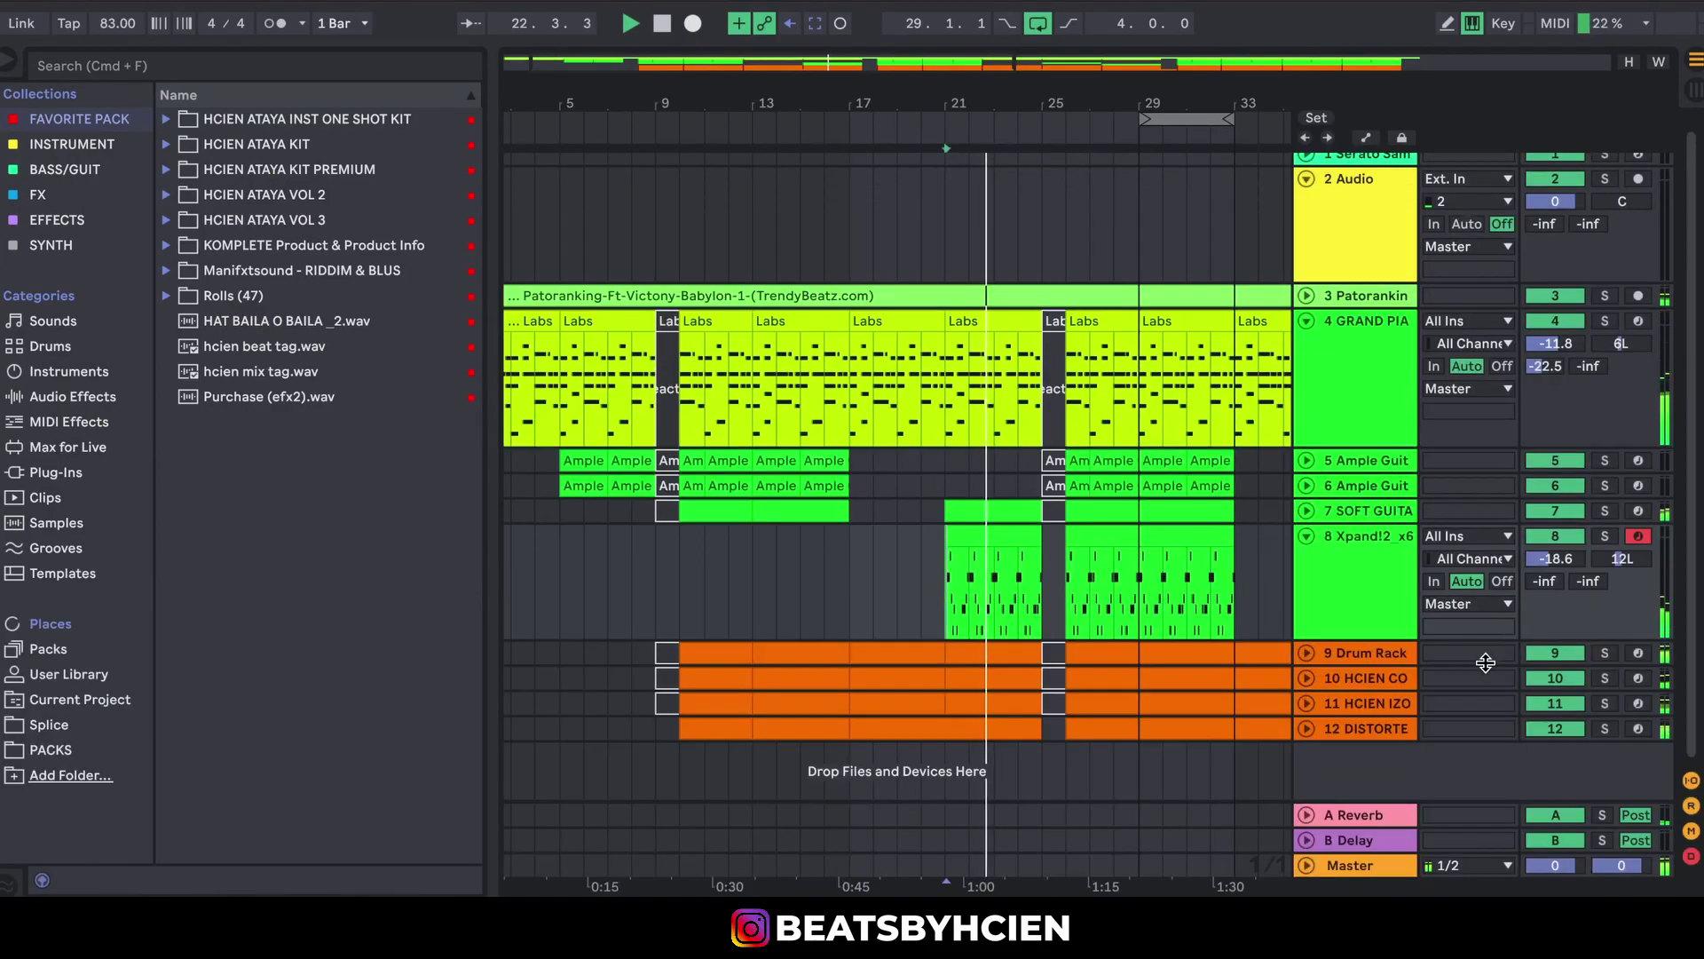
- Extend the loop to start at bar 25 with a length of 8 bars, and collapse tracks 8 and 4
left_click(1305, 534)
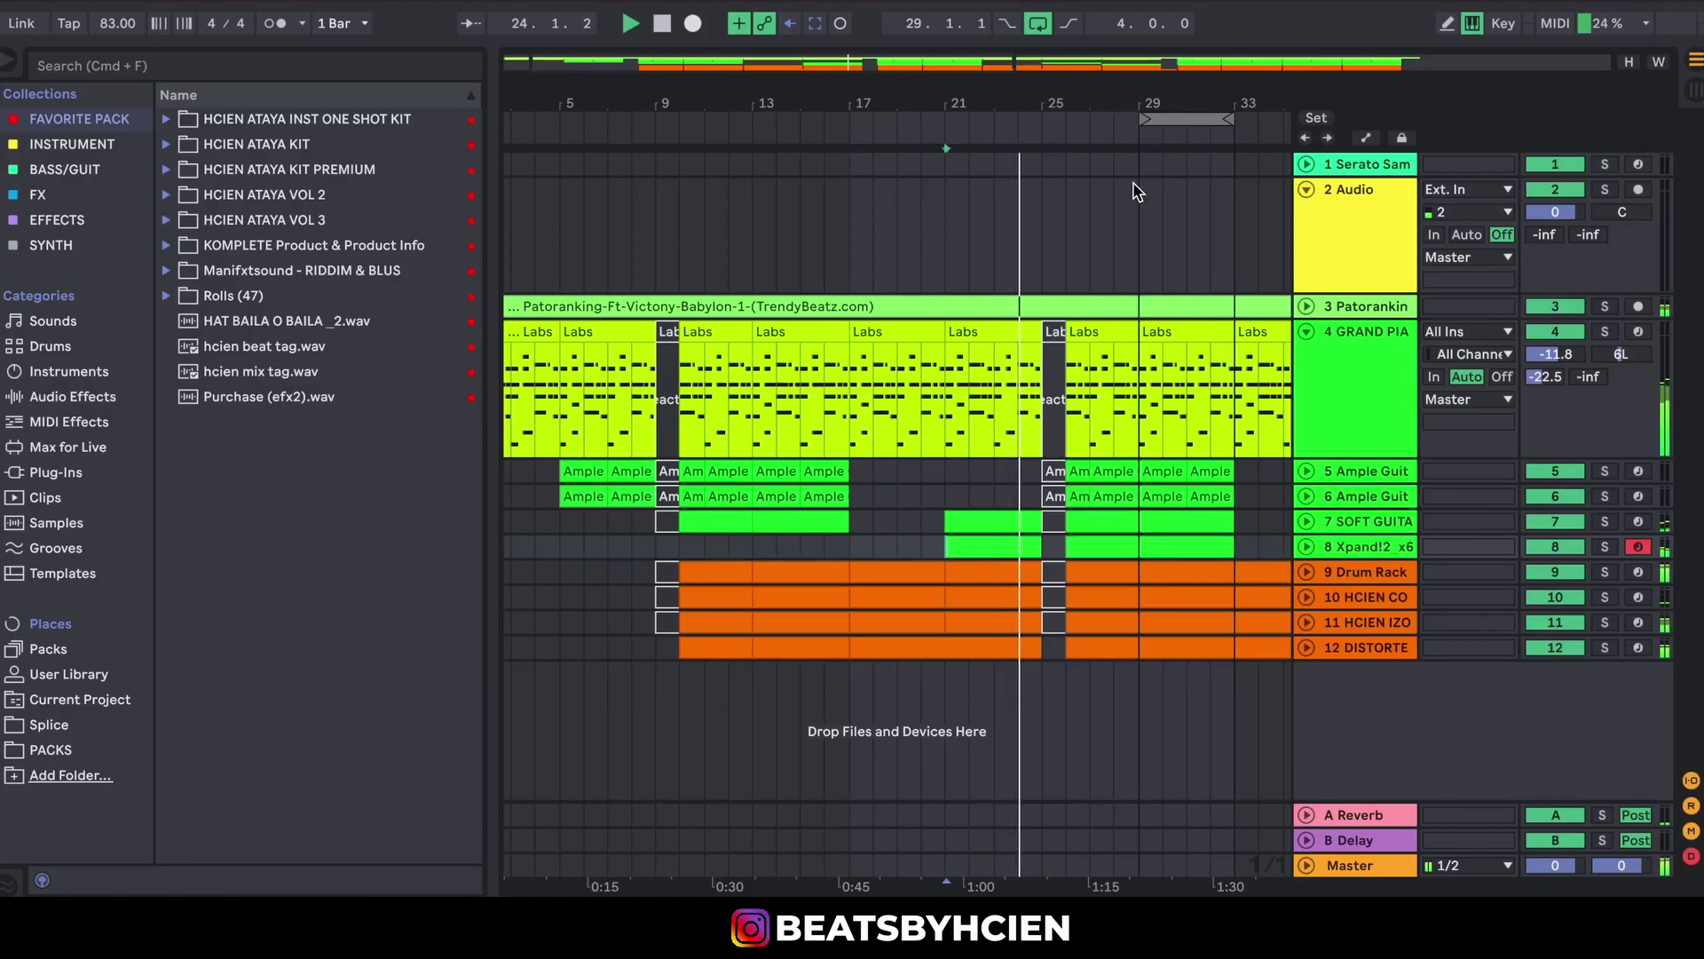
left_click_drag(1142, 113, 1046, 113)
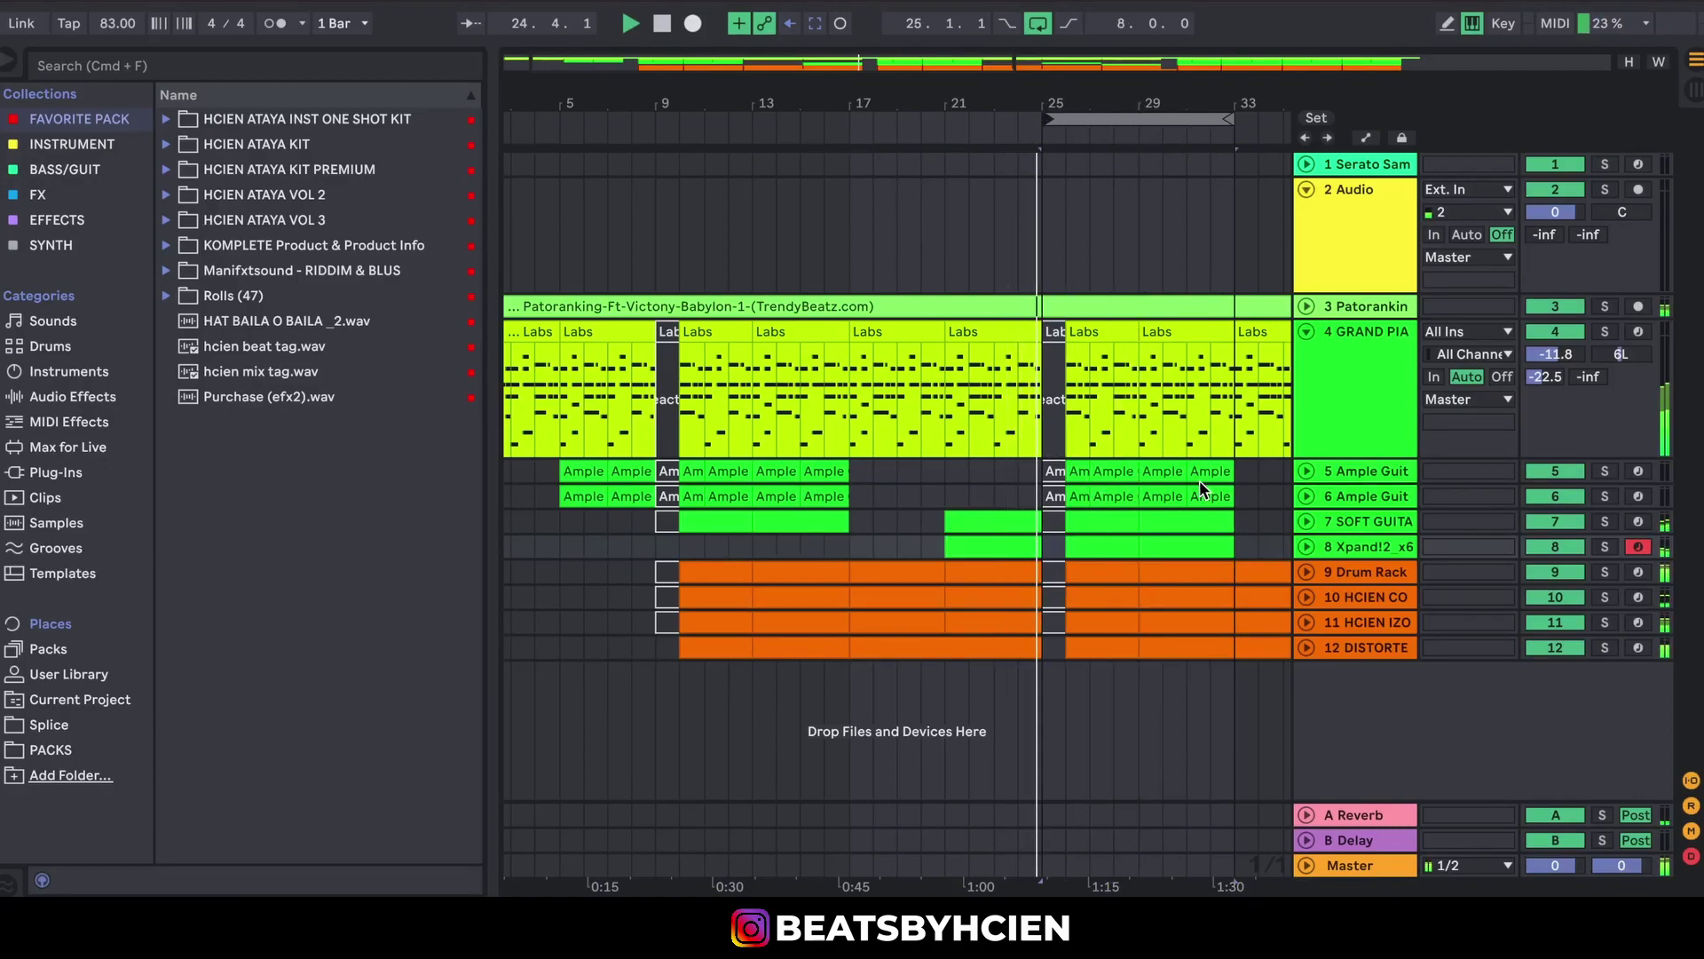
left_click(1306, 330)
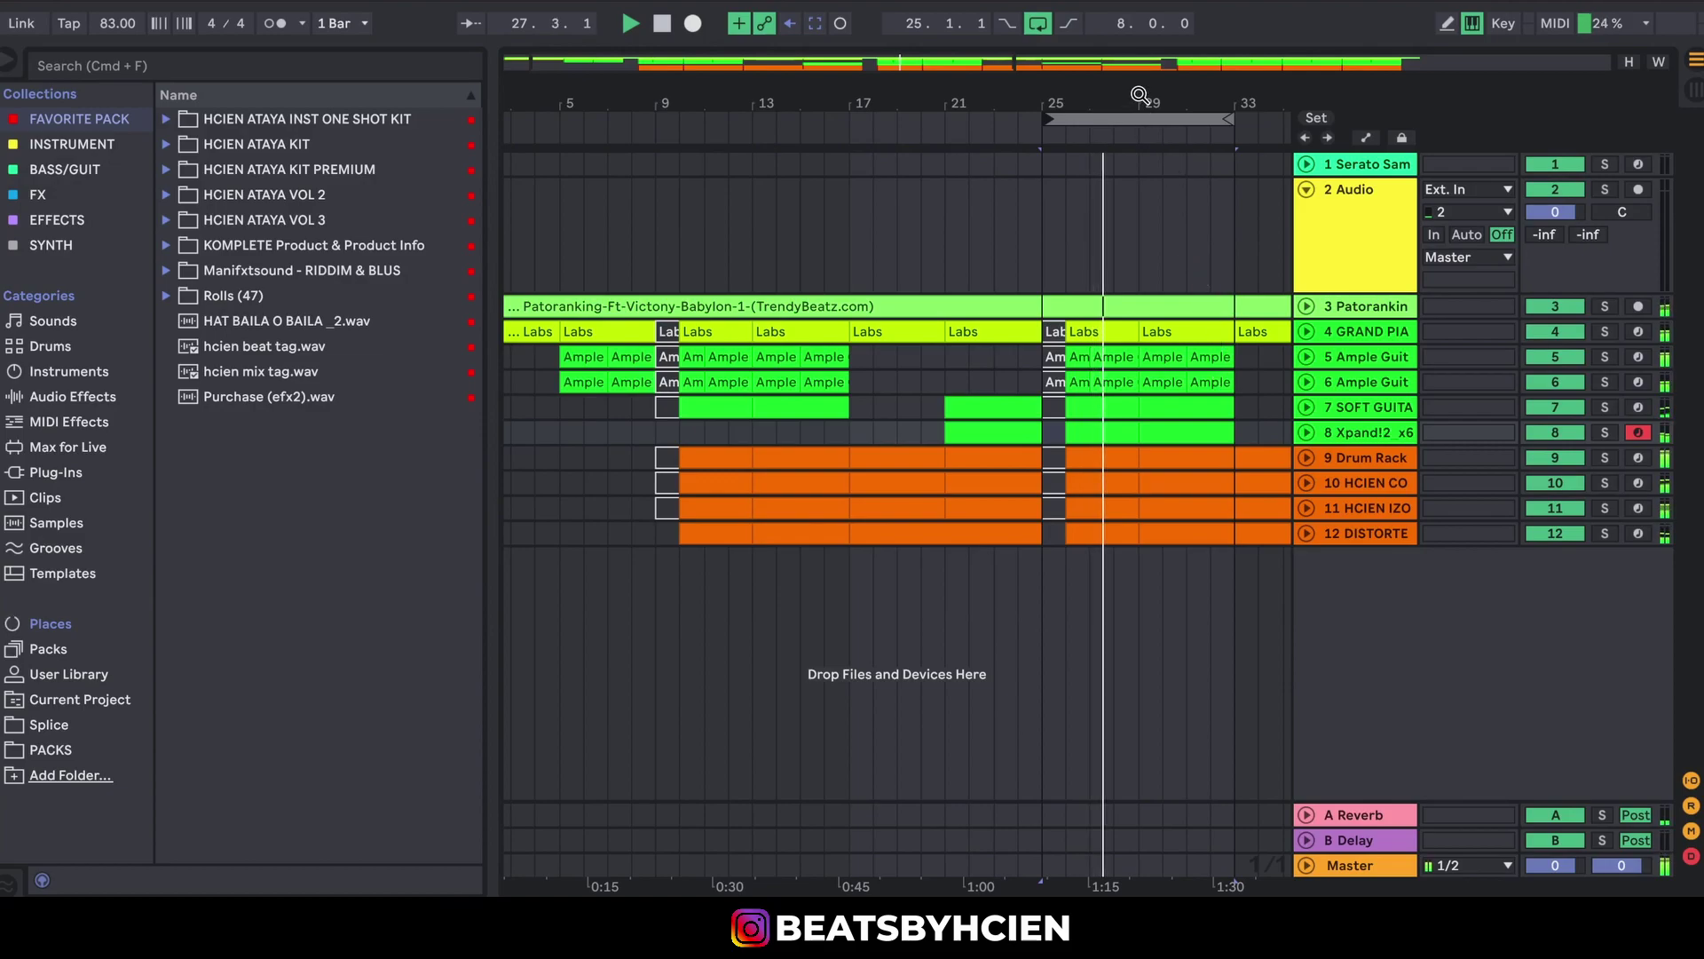
left_click_drag(1141, 96, 804, 95)
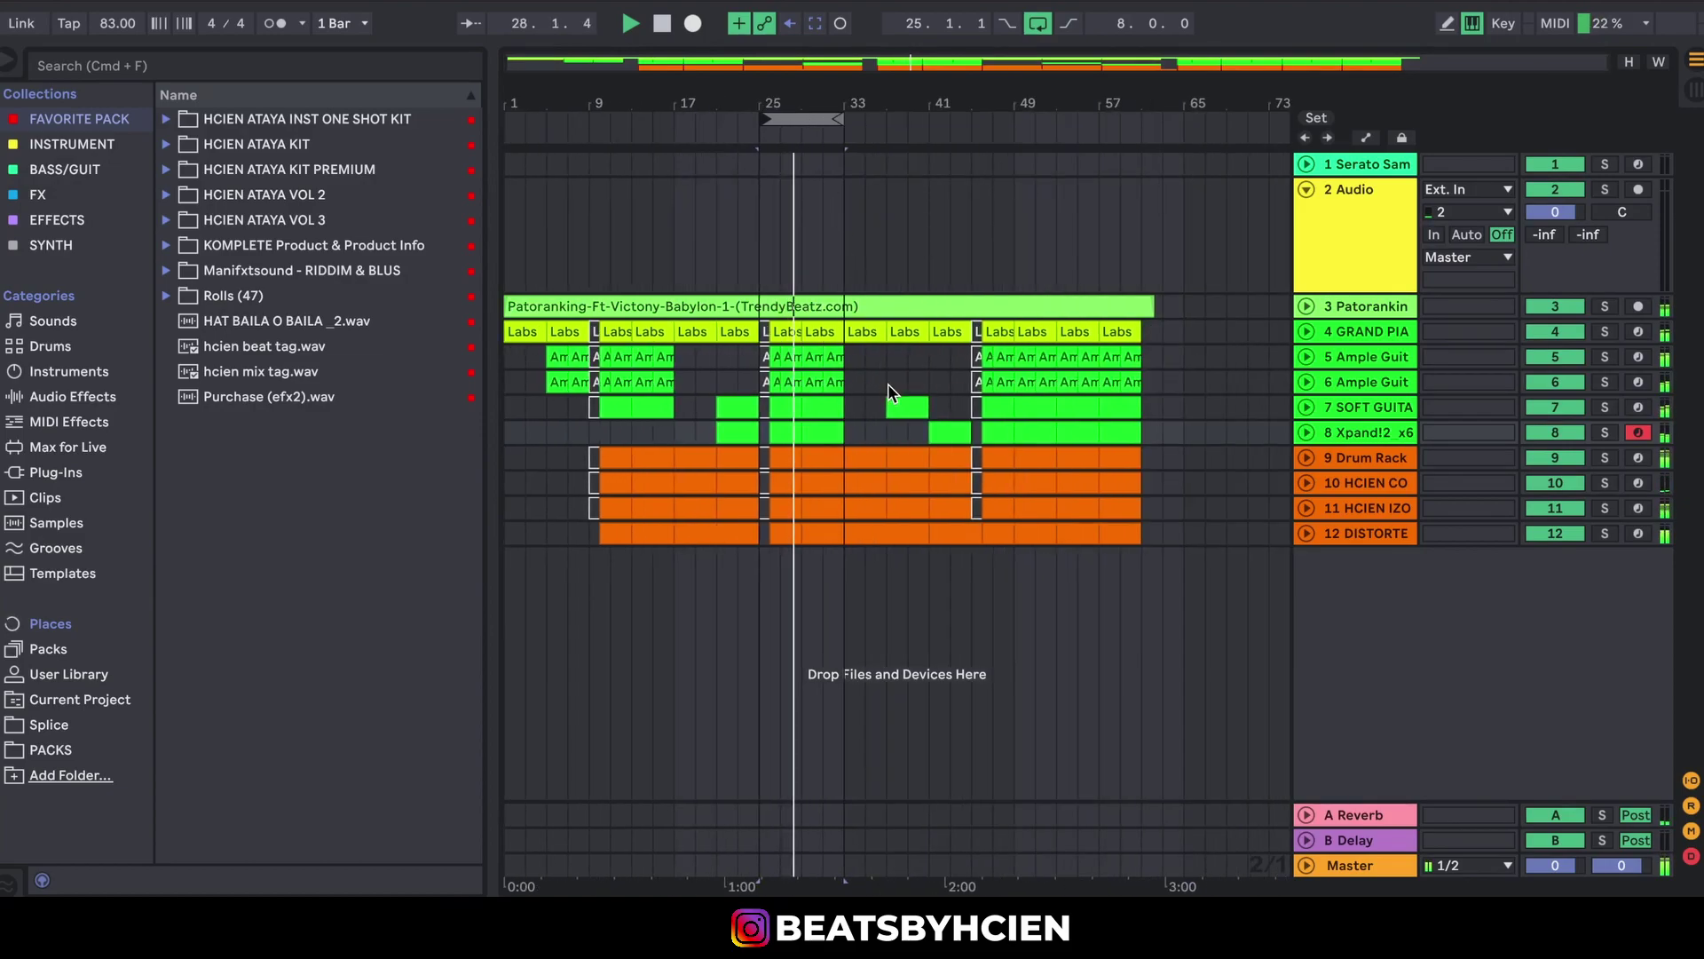